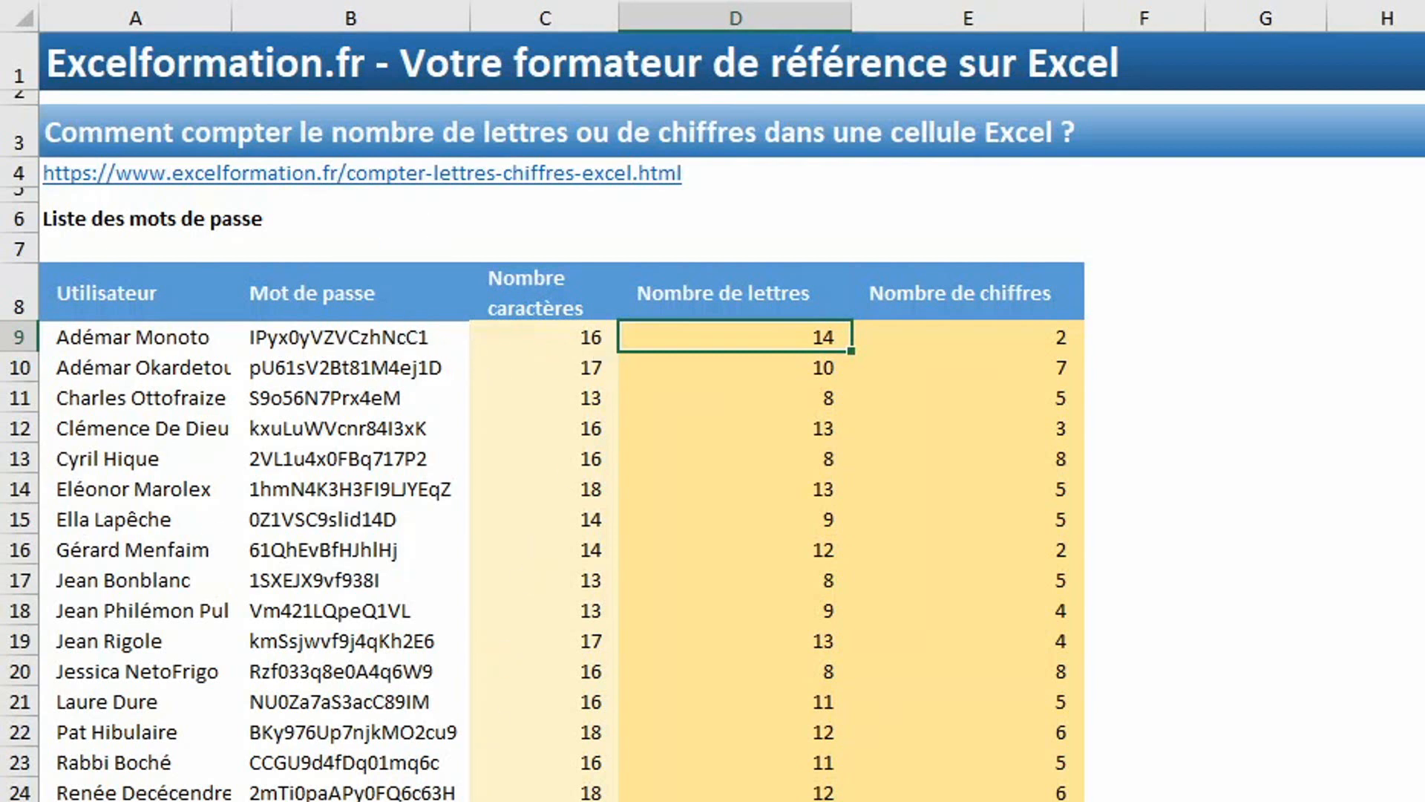
- On the next sheet, fill C9:C25 with =NBCAR(B9) to count the characters of each password
key("ctrl+Page_Down")
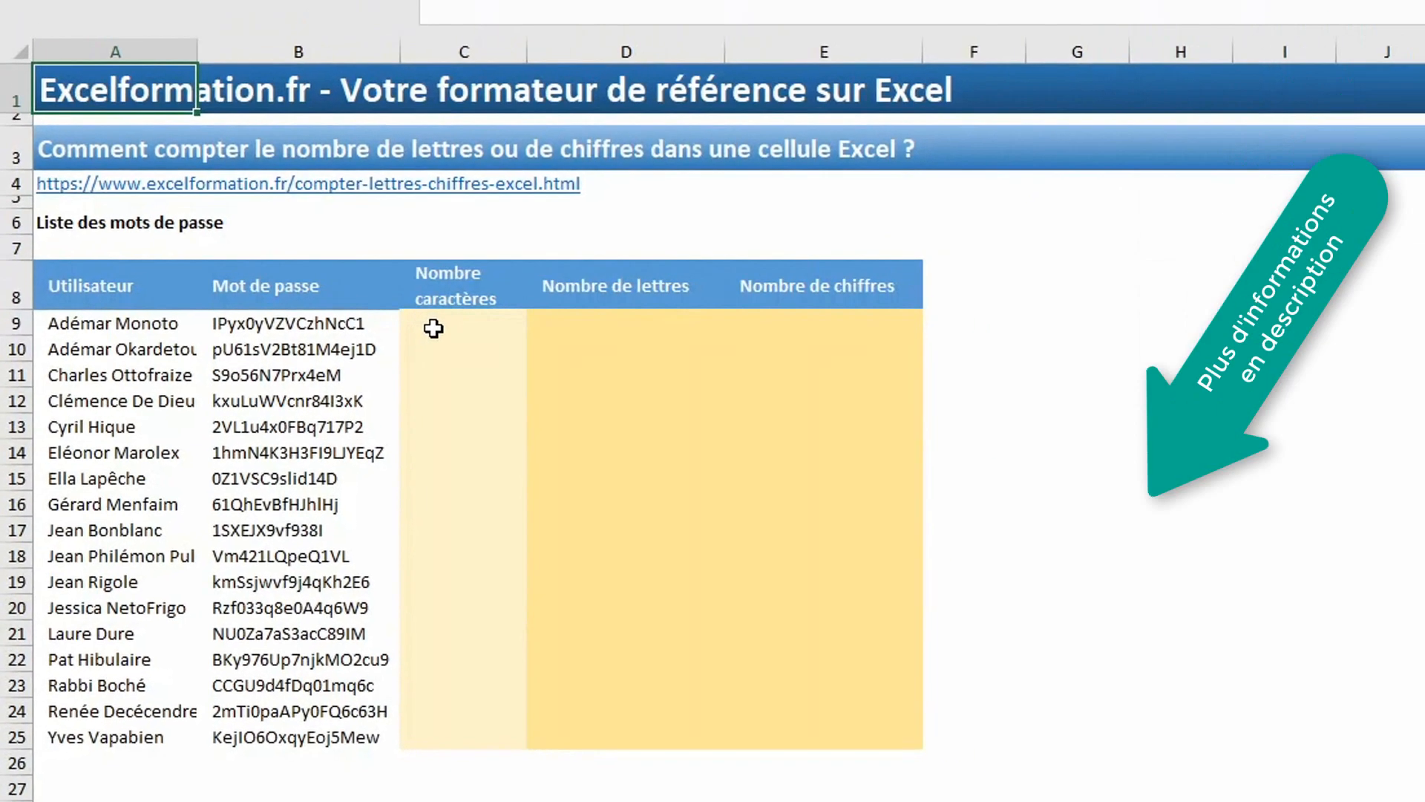
left_click_drag(542, 238, 546, 725)
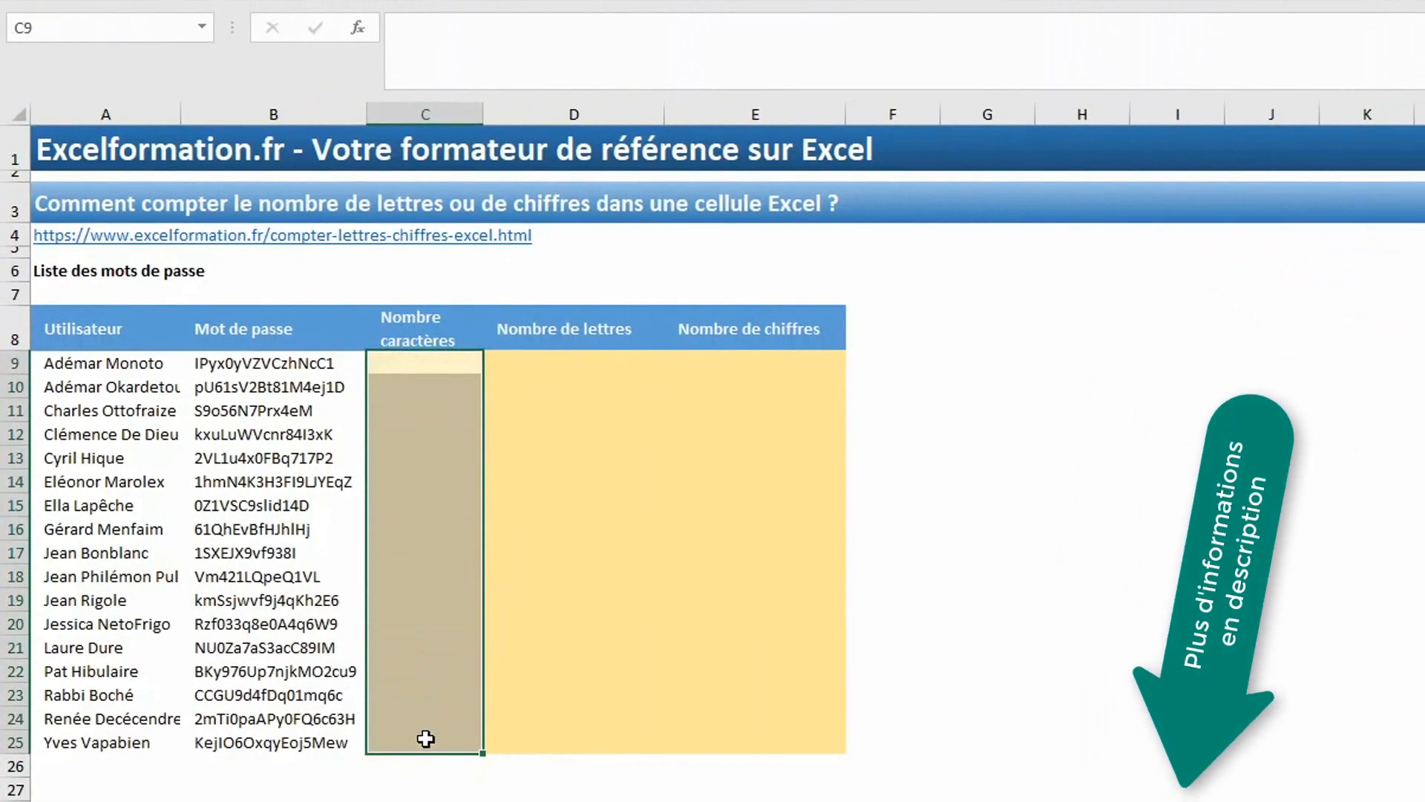
type("=nbcar")
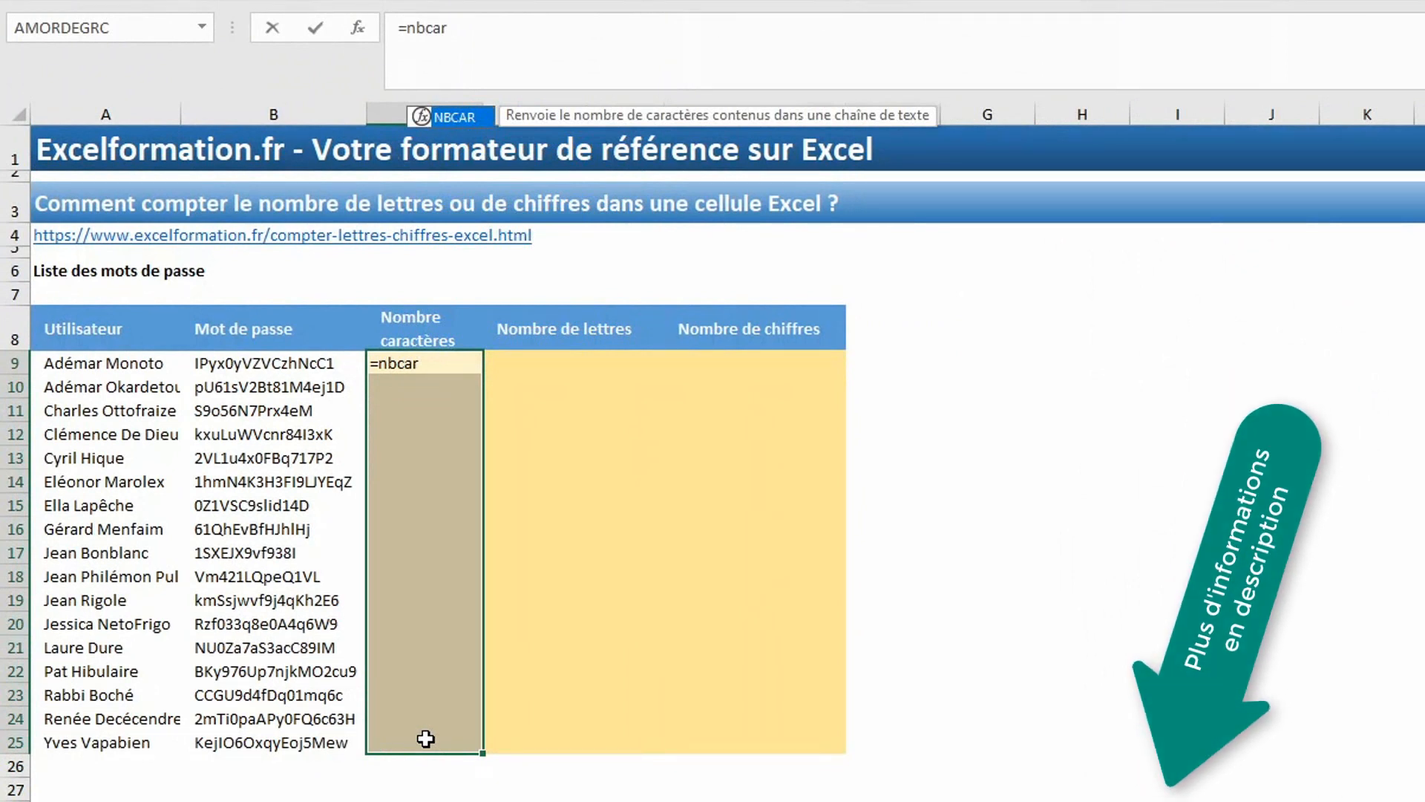
key("Tab")
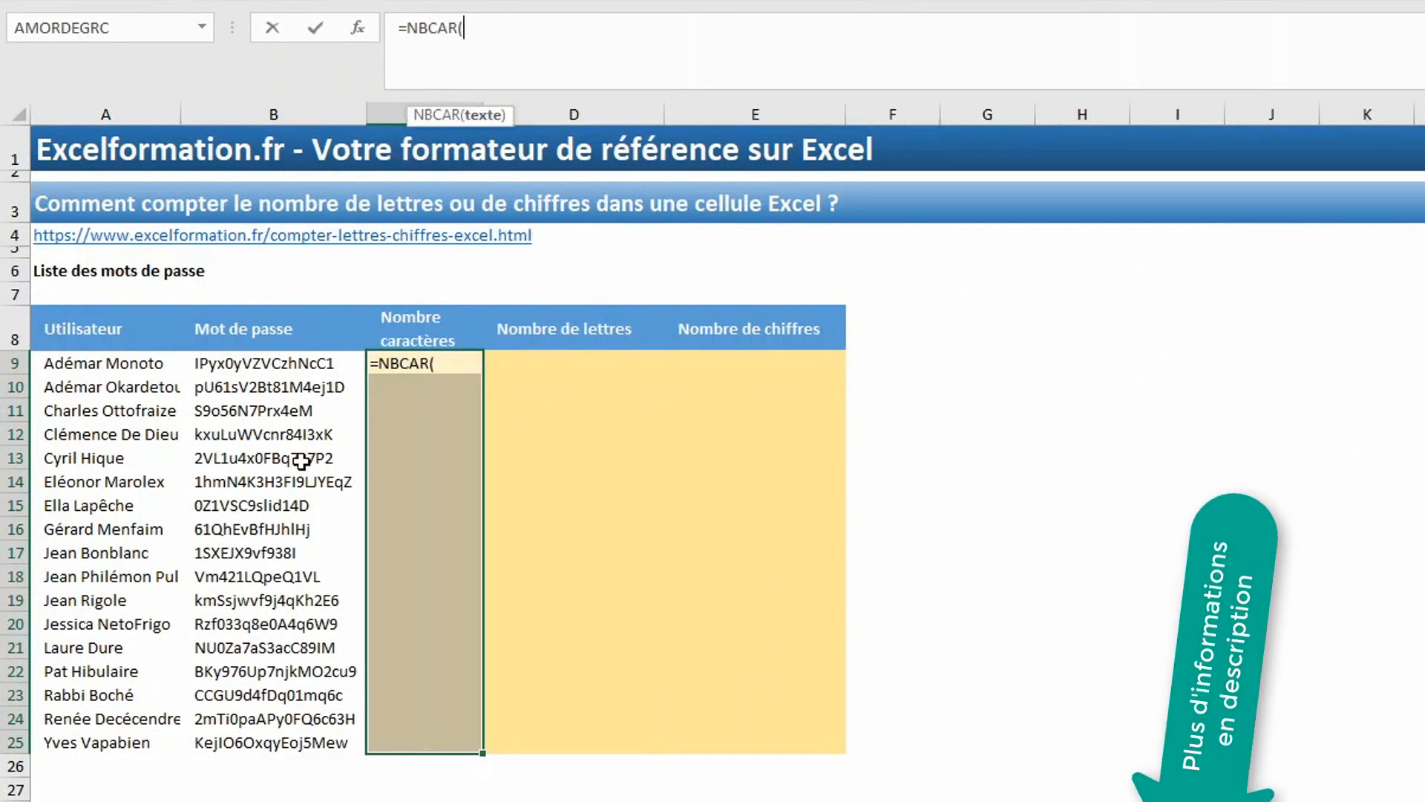
left_click(269, 362)
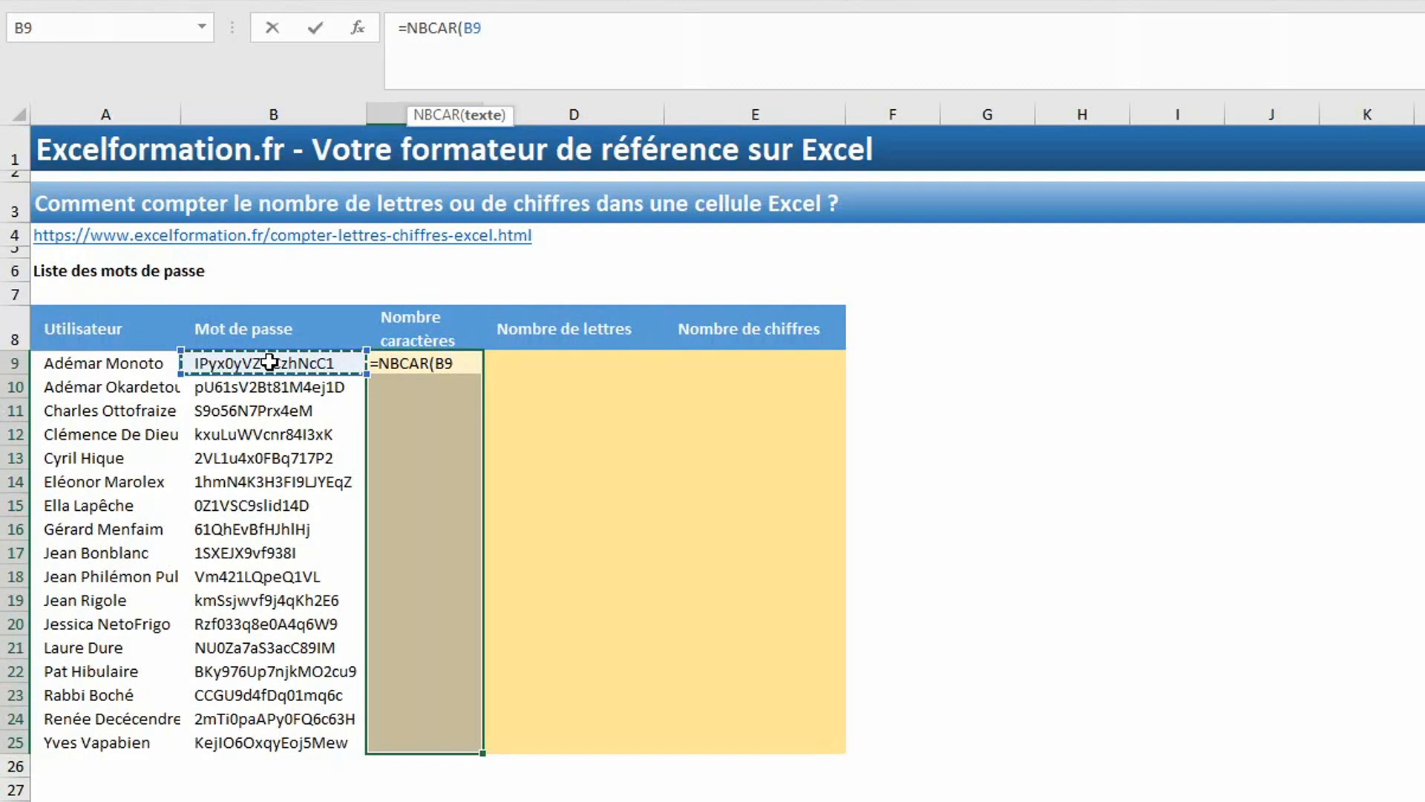
type(")")
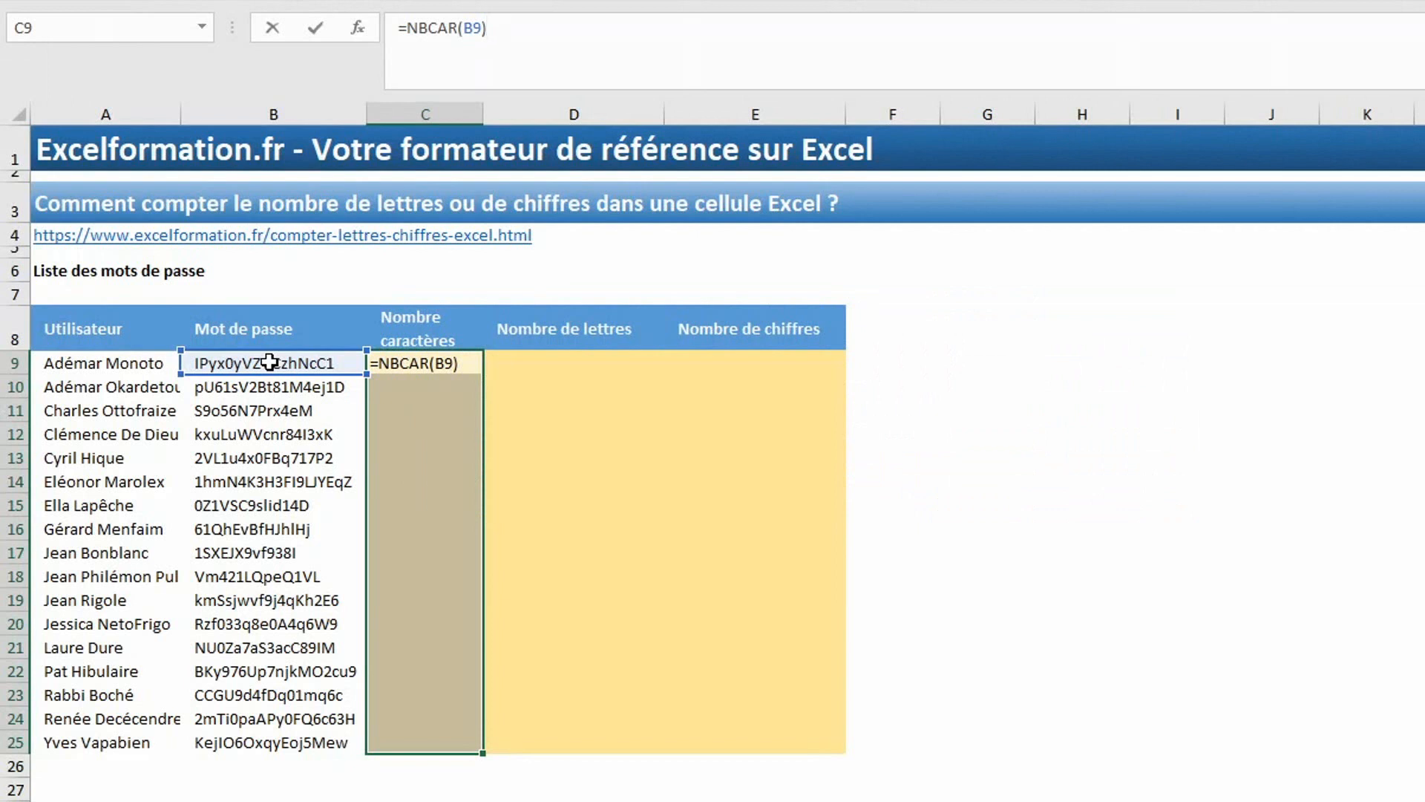
key("ctrl+Return")
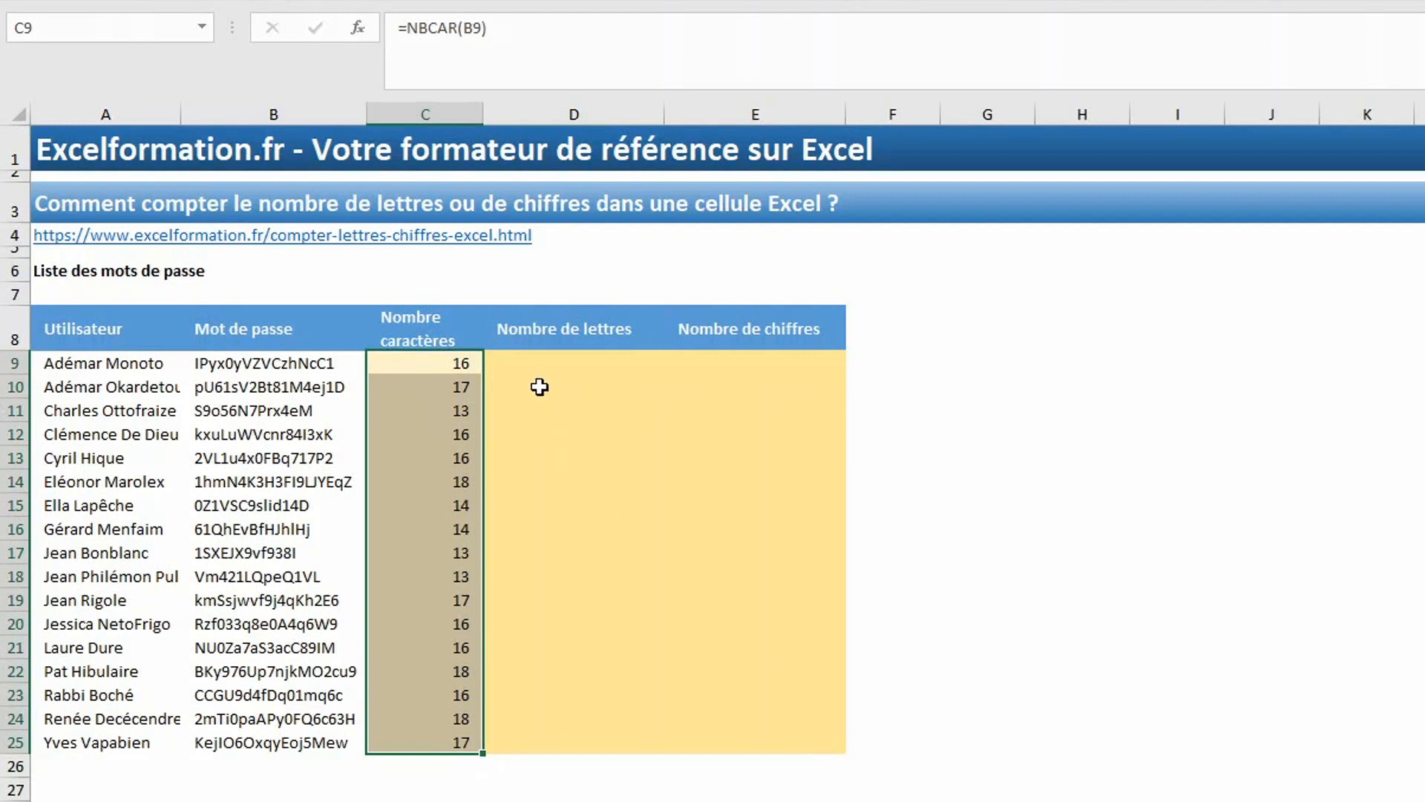
- Fill D9:D25 with =SUBSTITUE(B9;0;"") to strip the digit 0 from each password
left_click_drag(541, 366, 536, 737)
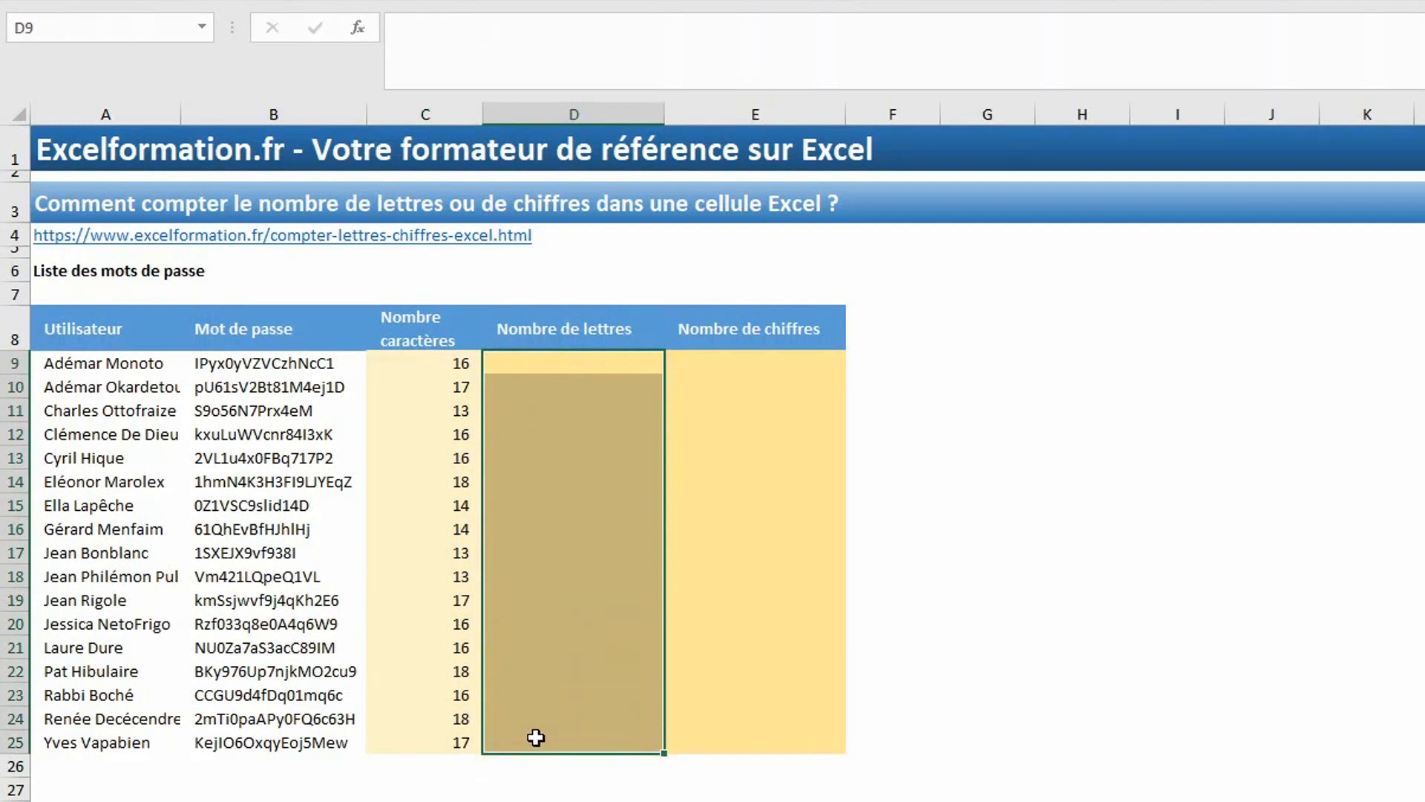
type("=sub")
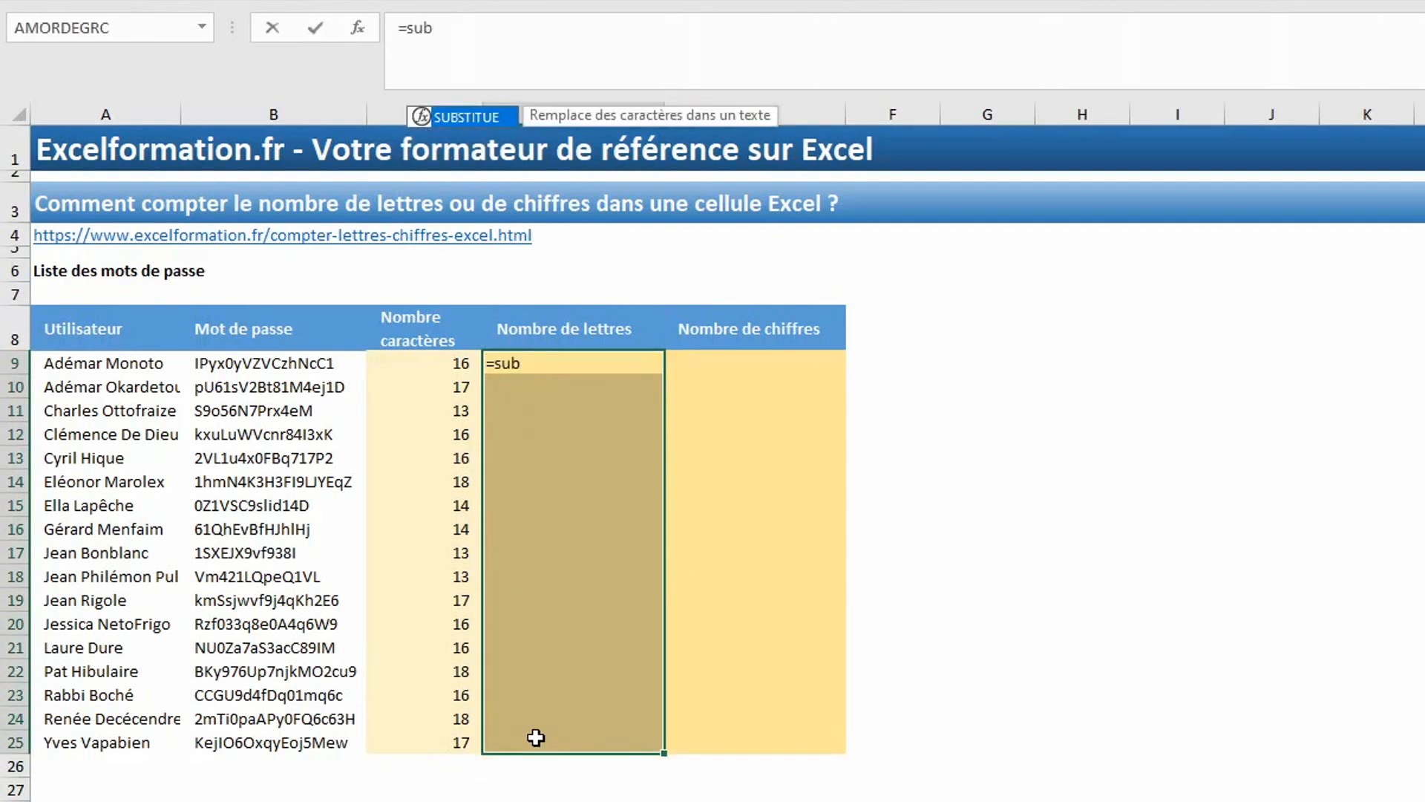
key("Tab")
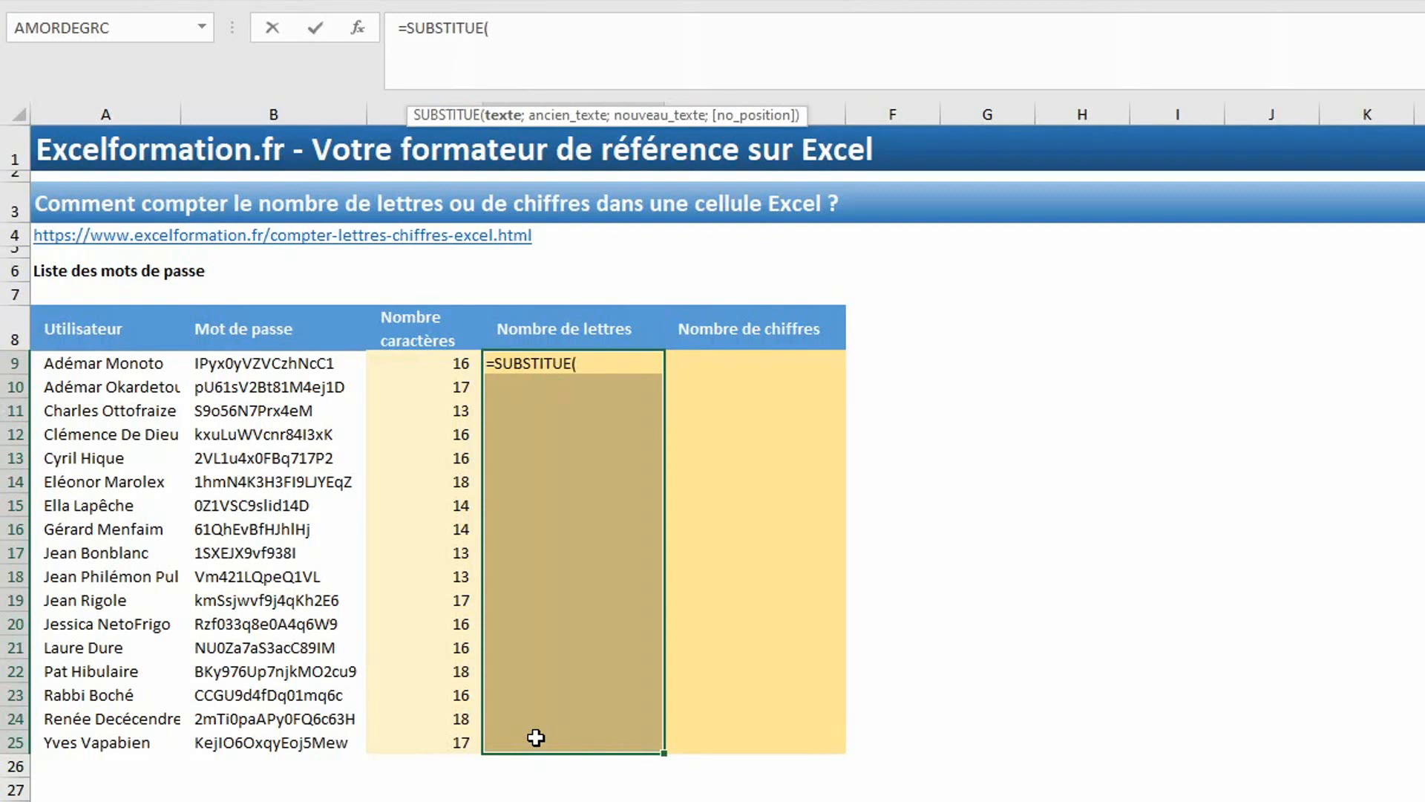
left_click(276, 364)
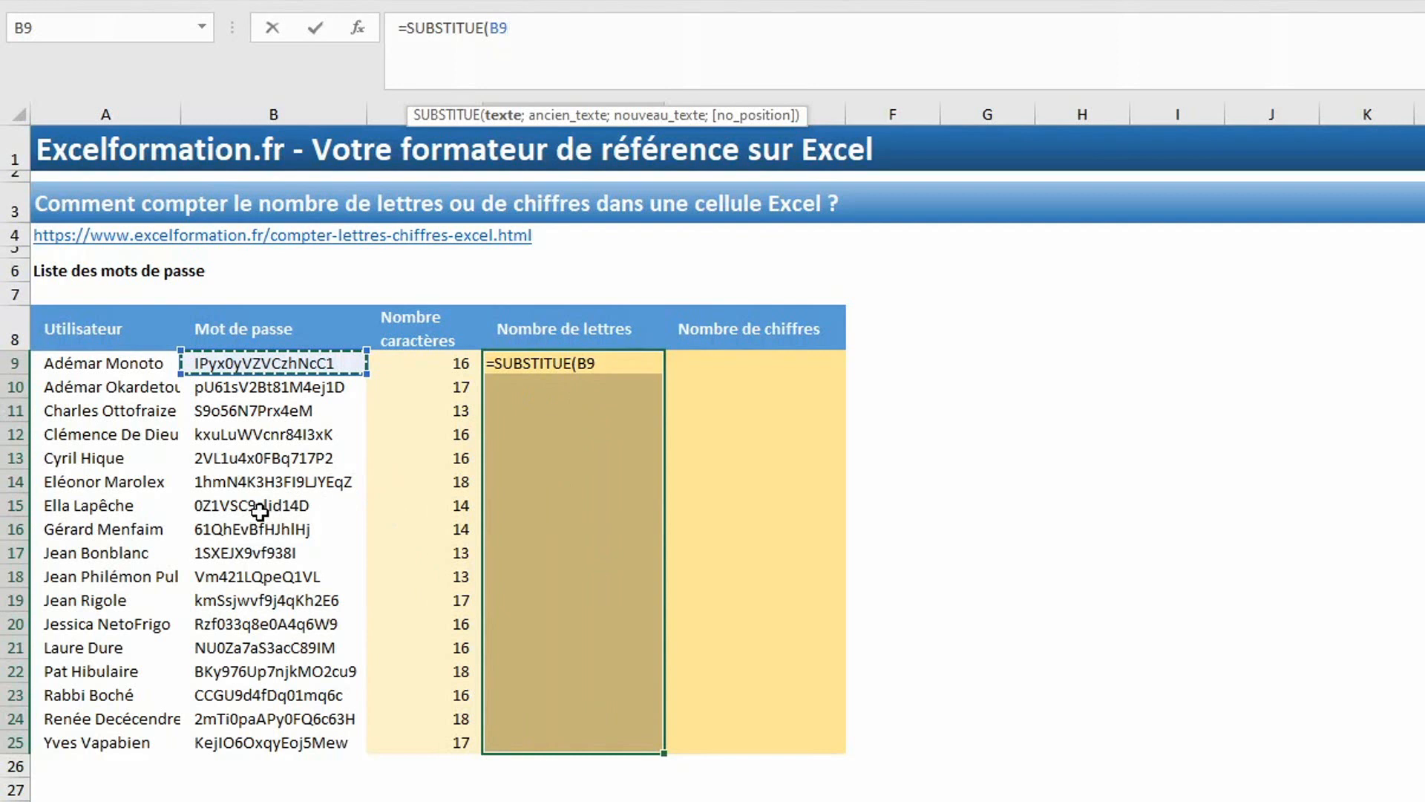
type(";")
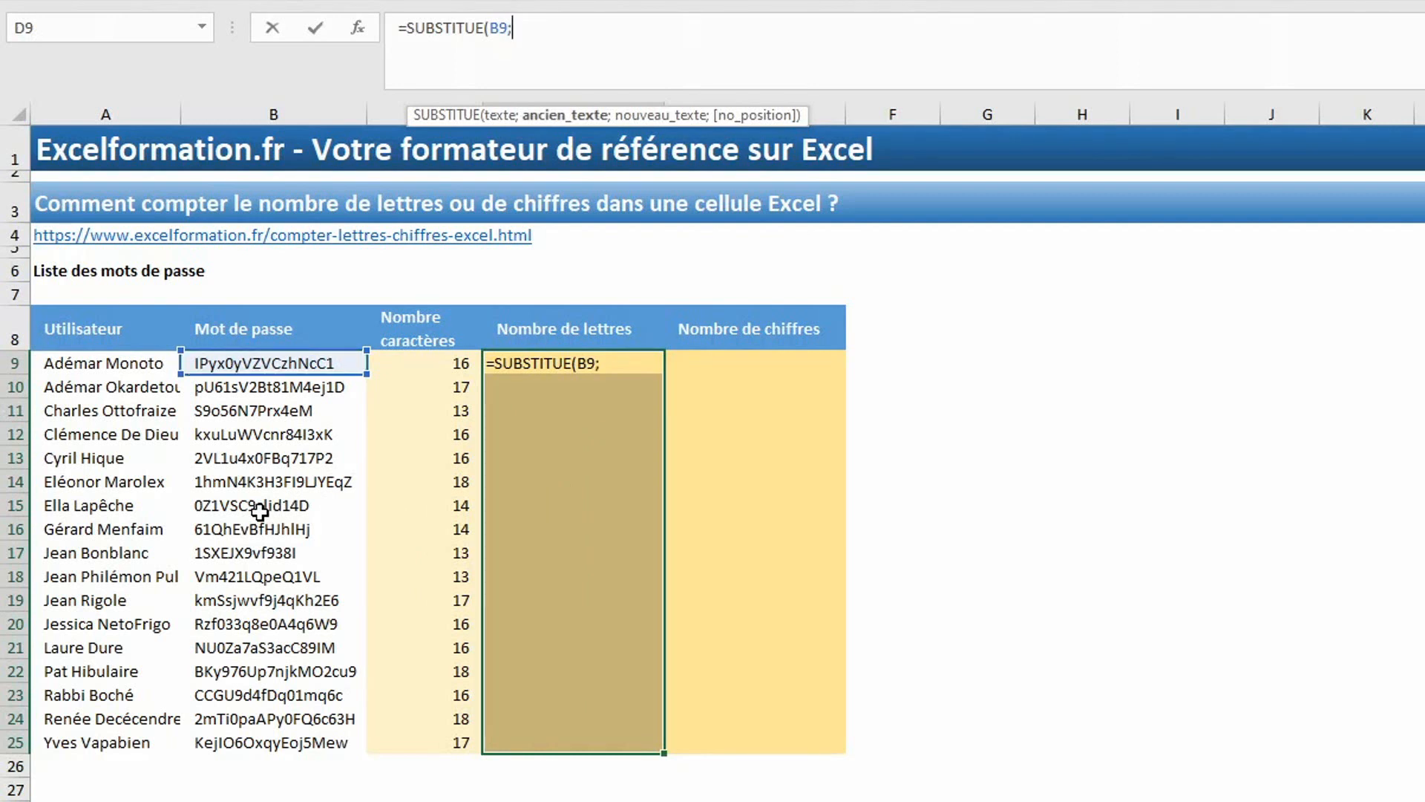
type("0;")
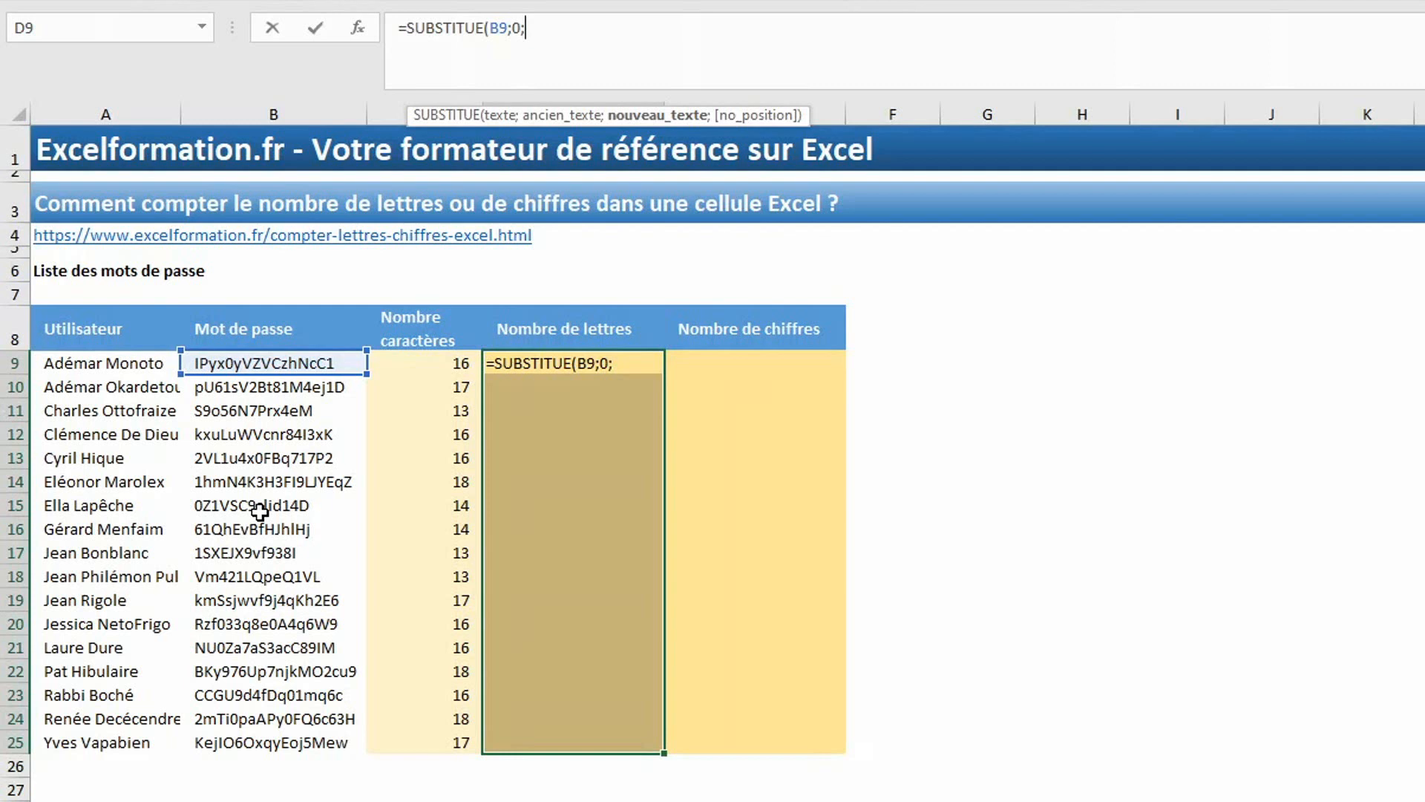
type("\"\")")
key("ctrl+Return")
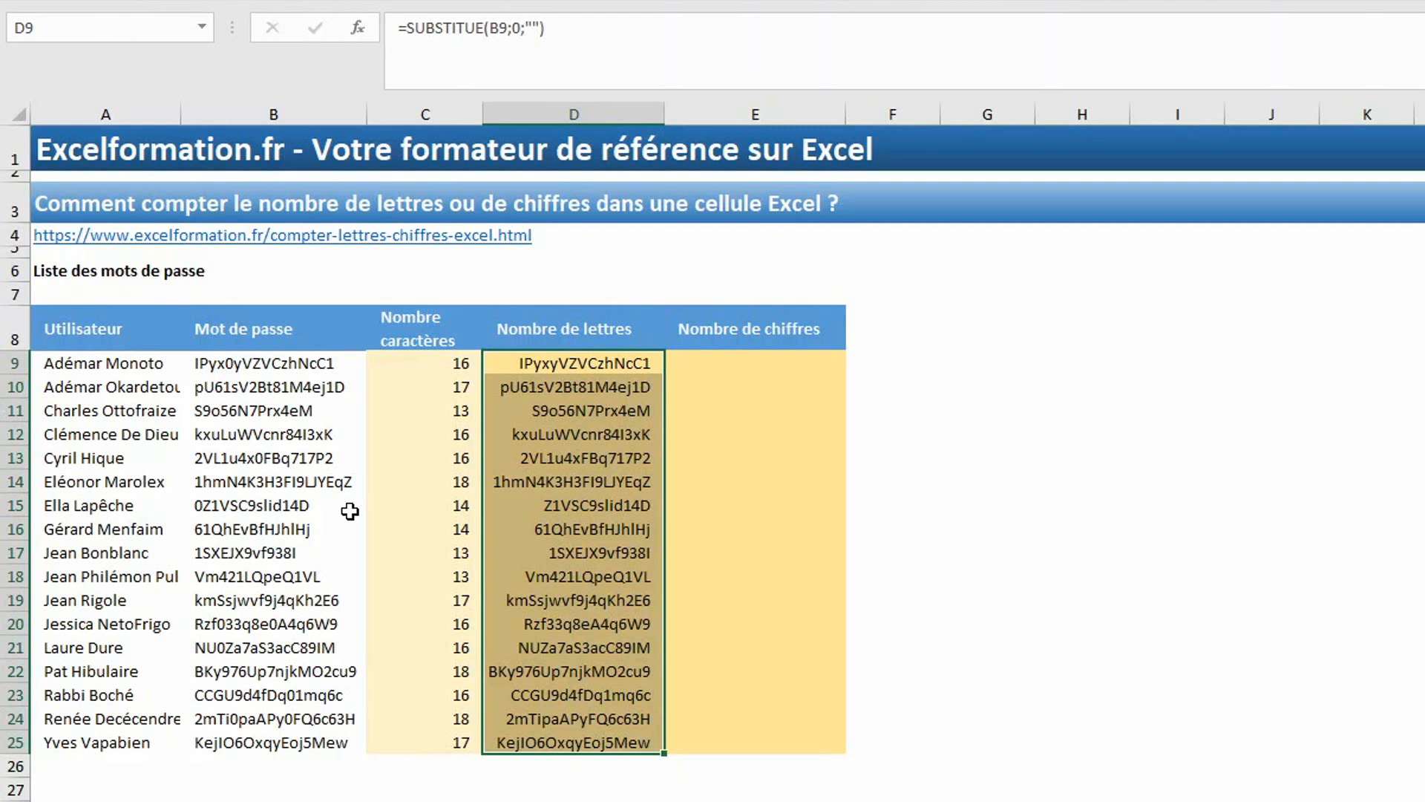
- Replace B9 in the D9:D25 formula with a nested SUBSTITUE(B9;1;"") and apply it to the whole range
left_click_drag(601, 46, 409, 25)
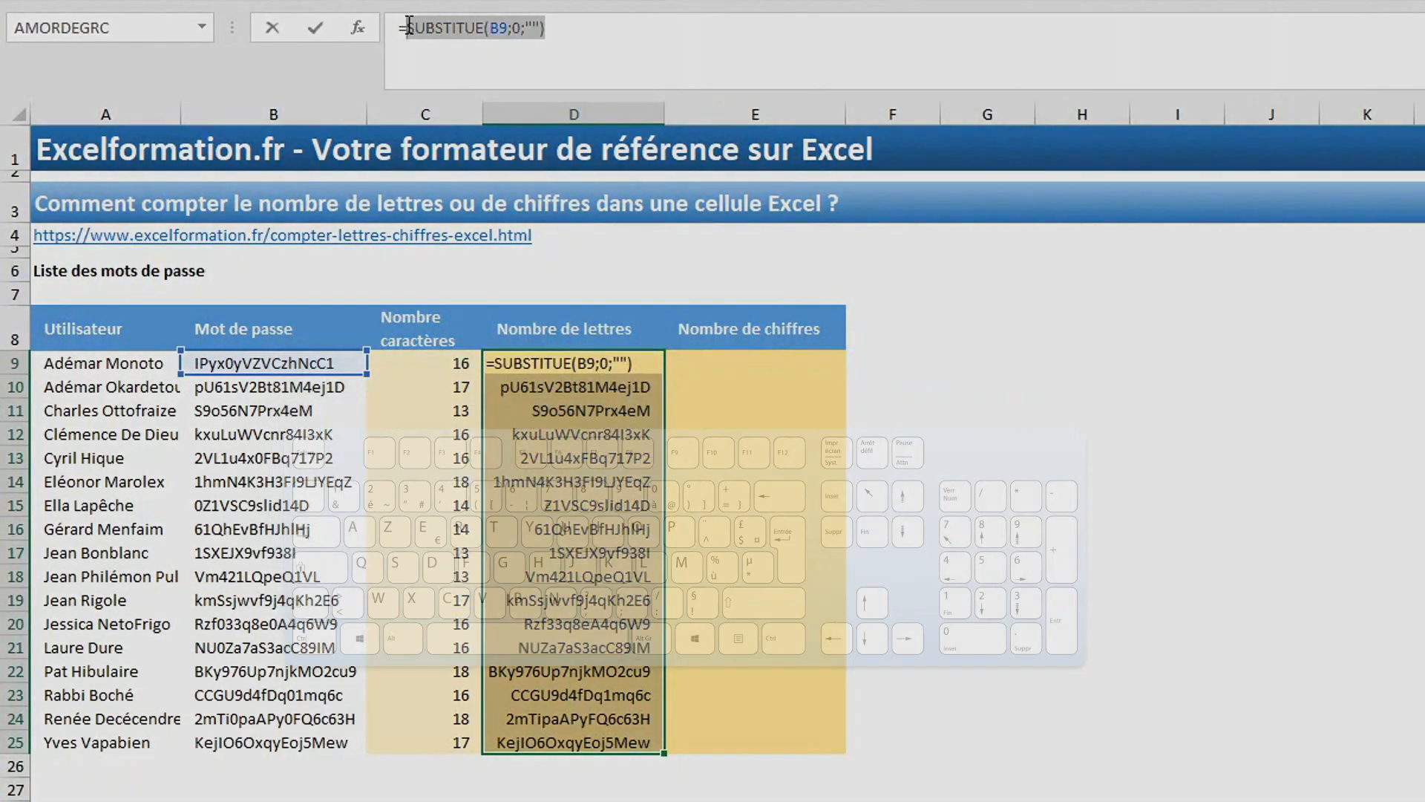
key("ctrl+c")
left_click(510, 29)
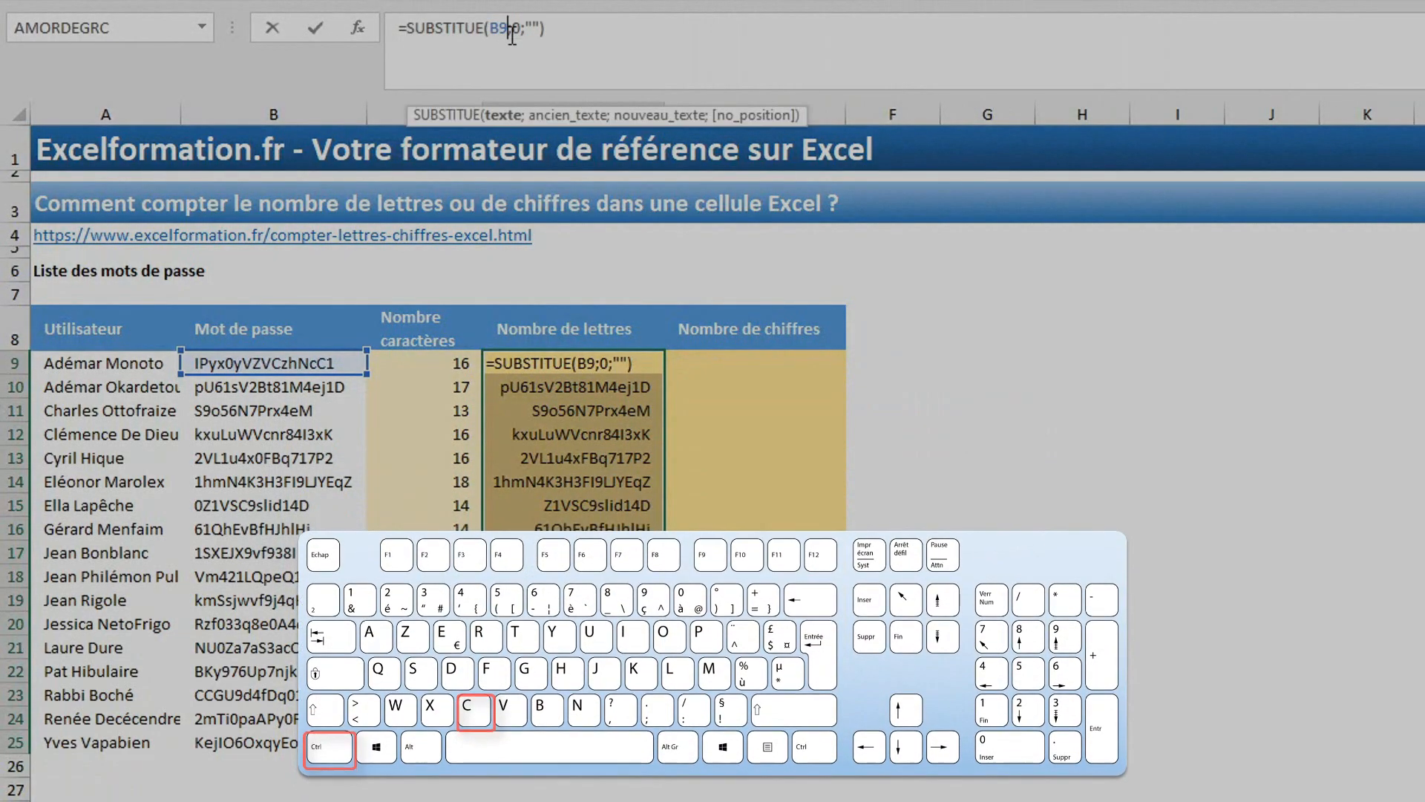
double_click(511, 30)
key("ctrl+v")
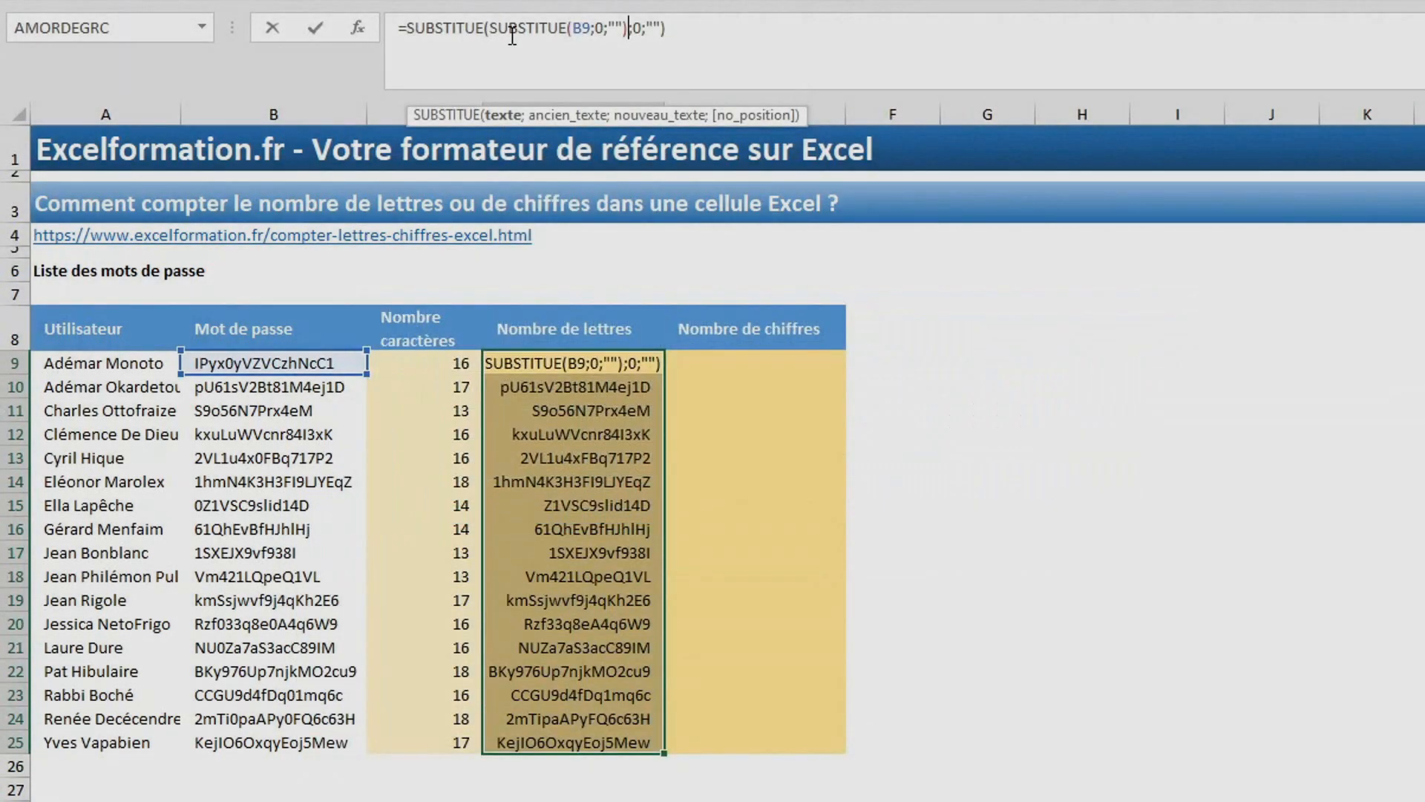
key("Left")
key("Left")
key("Left")
key("Left")
key("BackSpace")
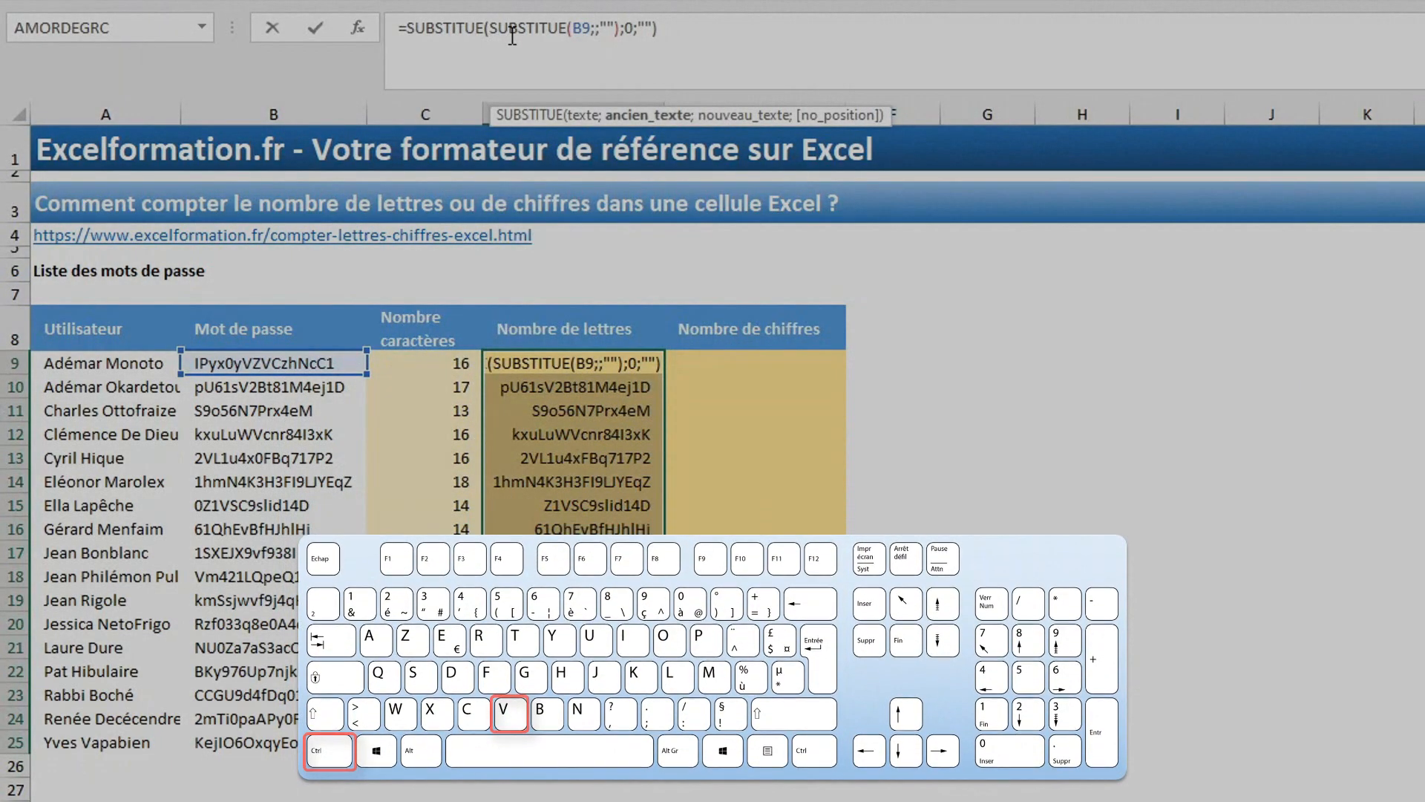
type("1")
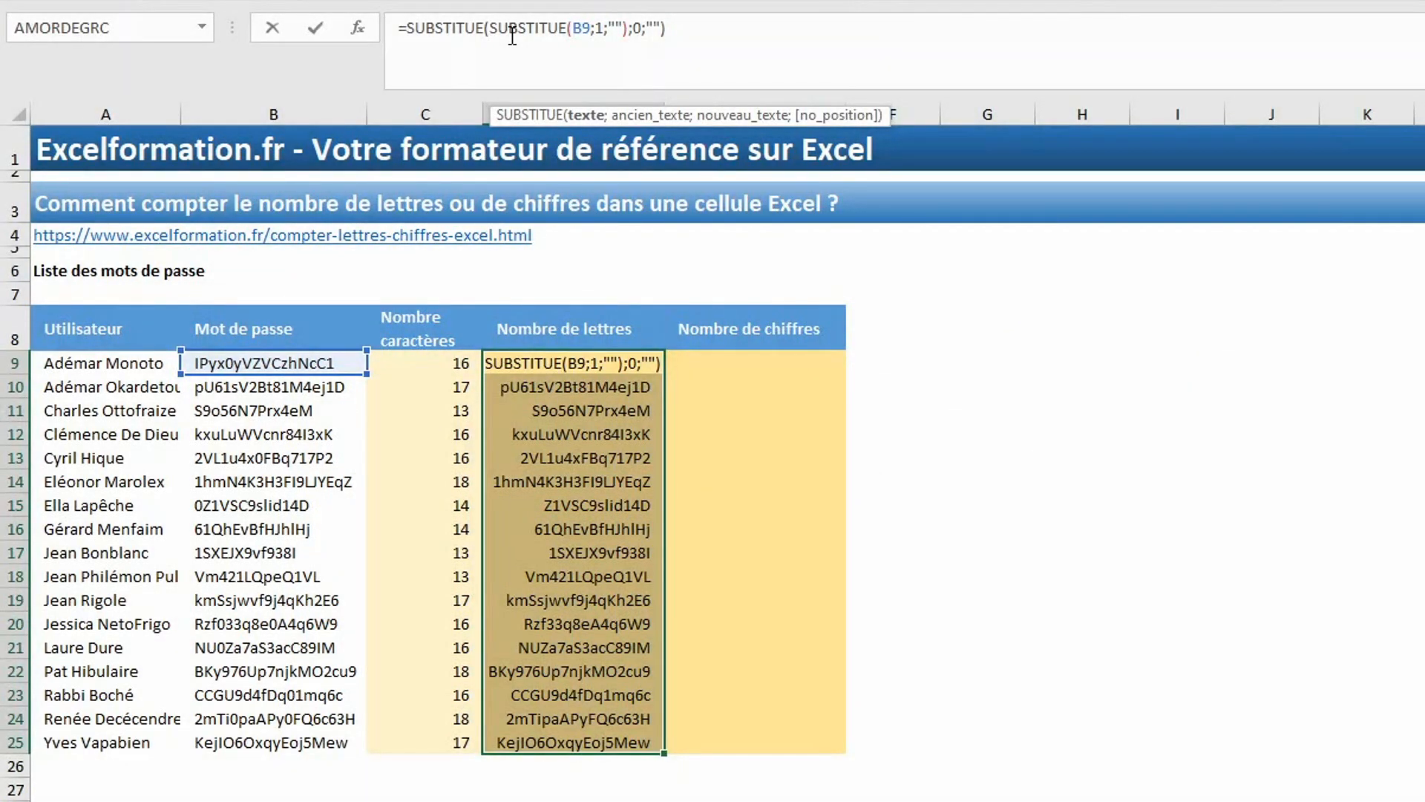
key("ctrl+Return")
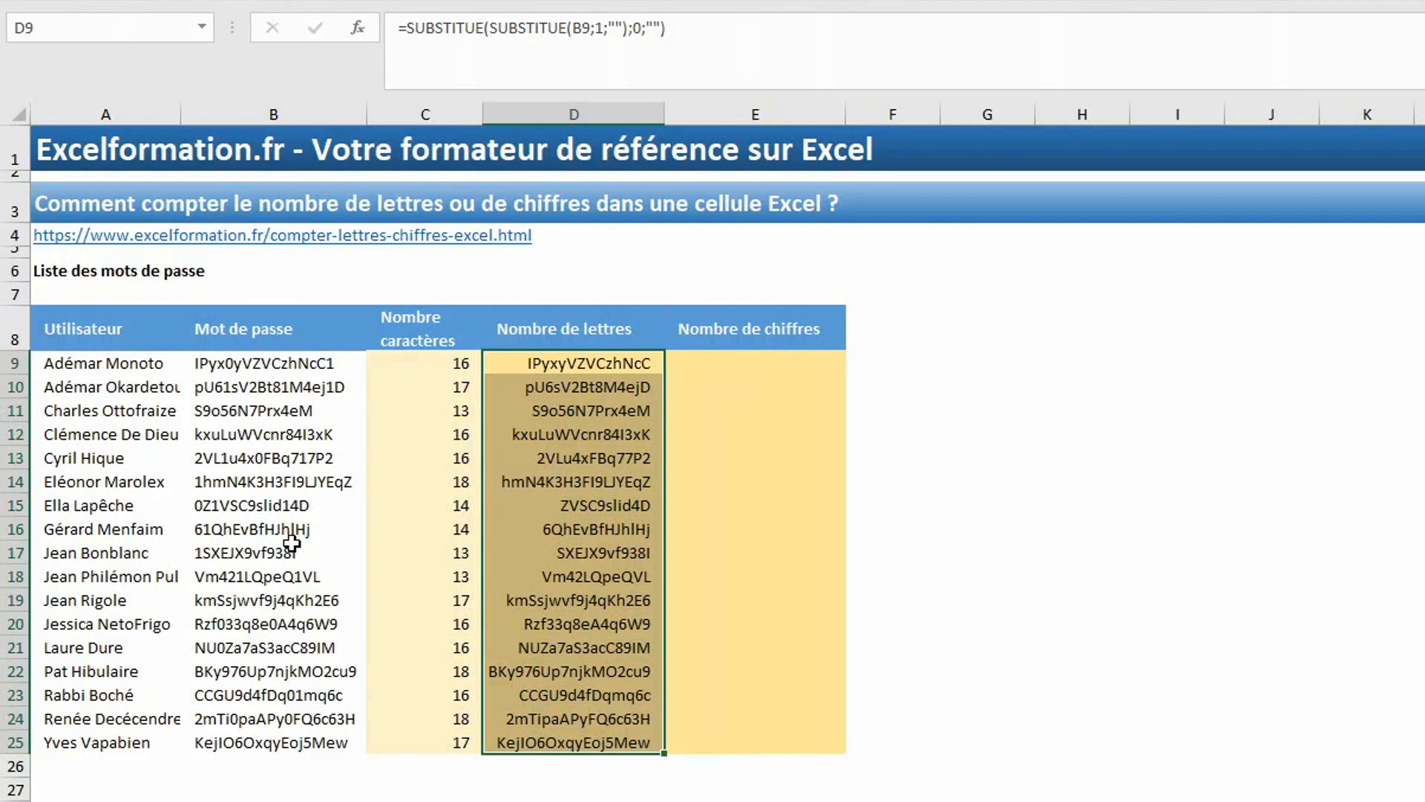
- Replace the innermost B9 in the column D formula with SUBSTITUE(B9;2;"") so the digit 2 is removed too
double_click(580, 28)
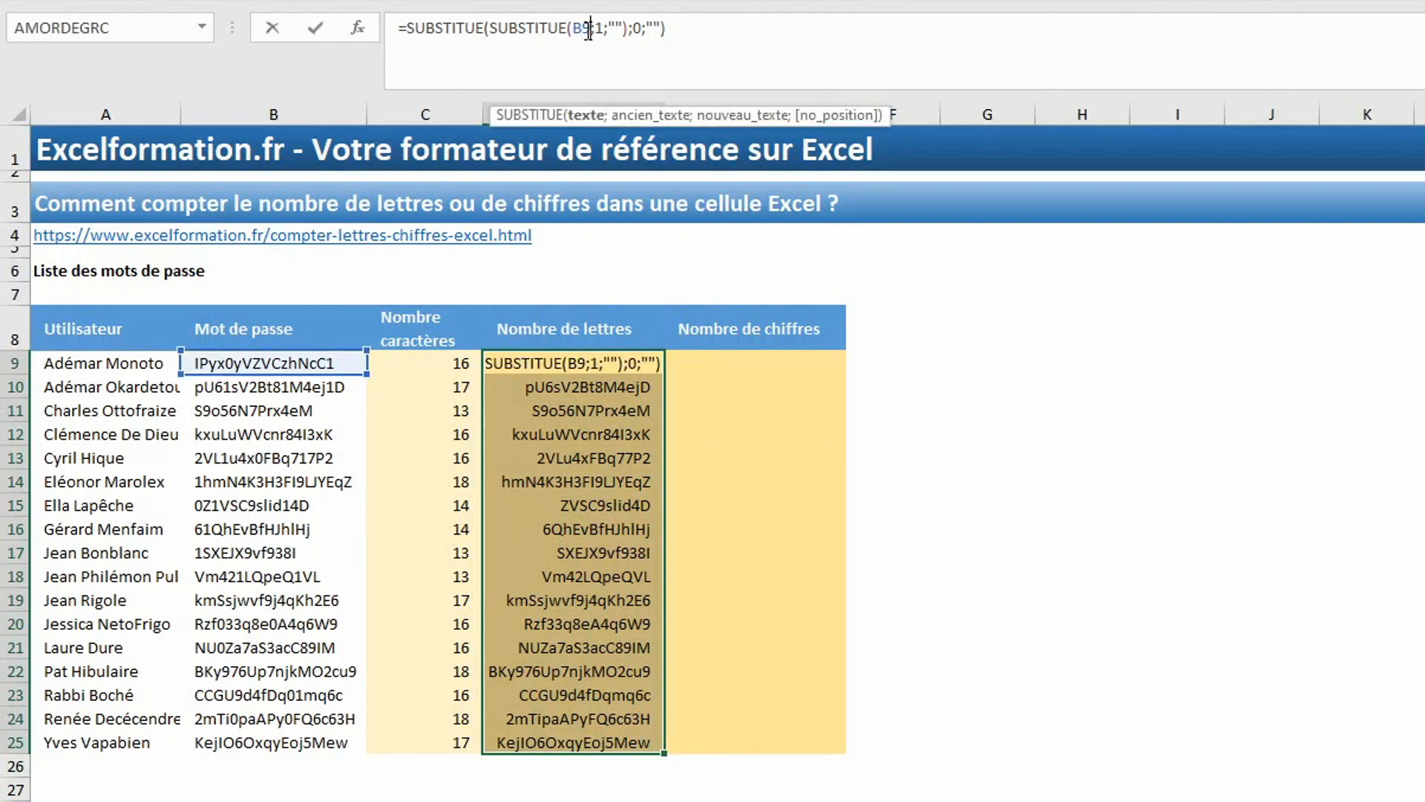
key("Delete")
key("ctrl+v")
key("Left")
key("Left")
key("Left")
key("Left")
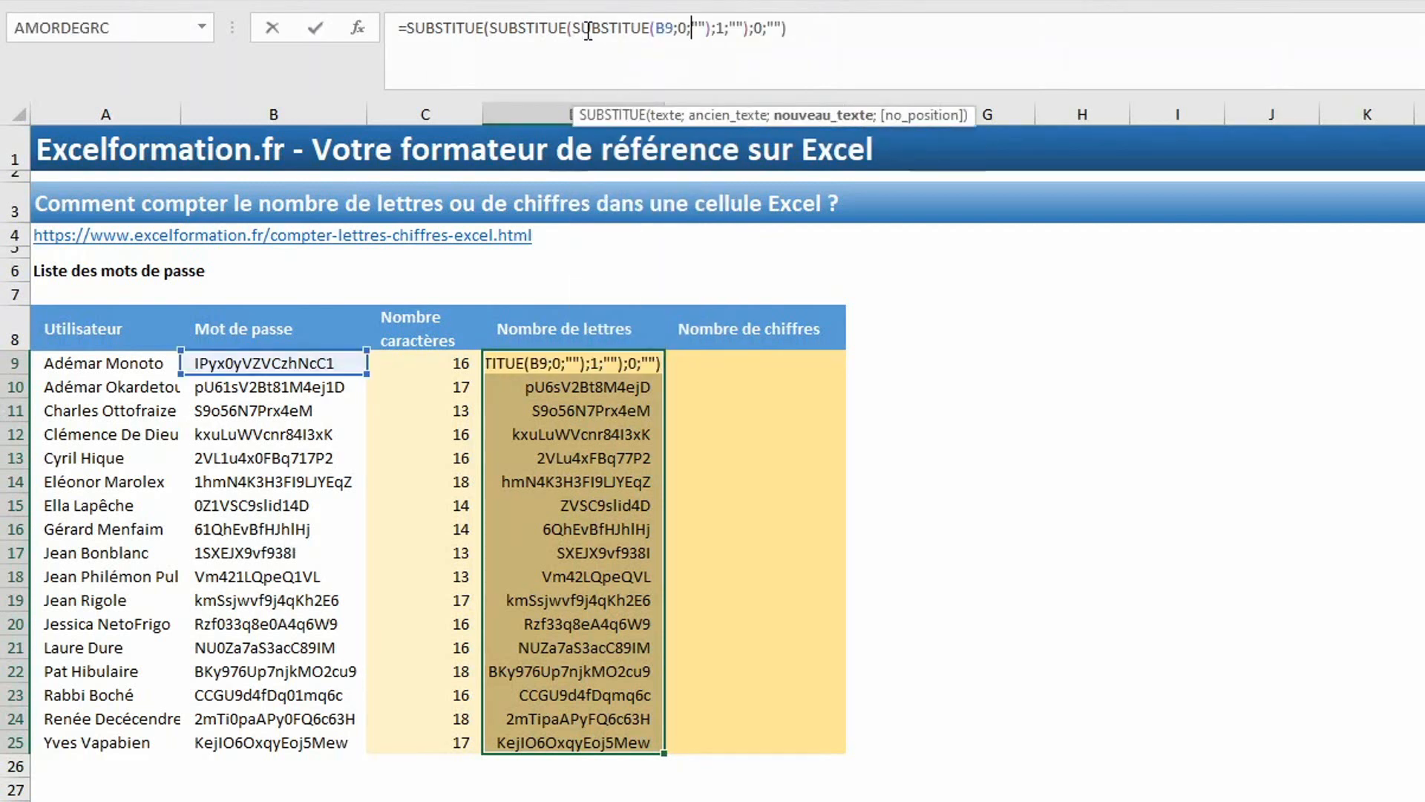
type("2")
- Nest SUBSTITUE(B9;3;"") in place of the innermost B9 of the formula to remove the digit 3
key("Left")
key("Left")
key("BackSpace")
key("BackSpace")
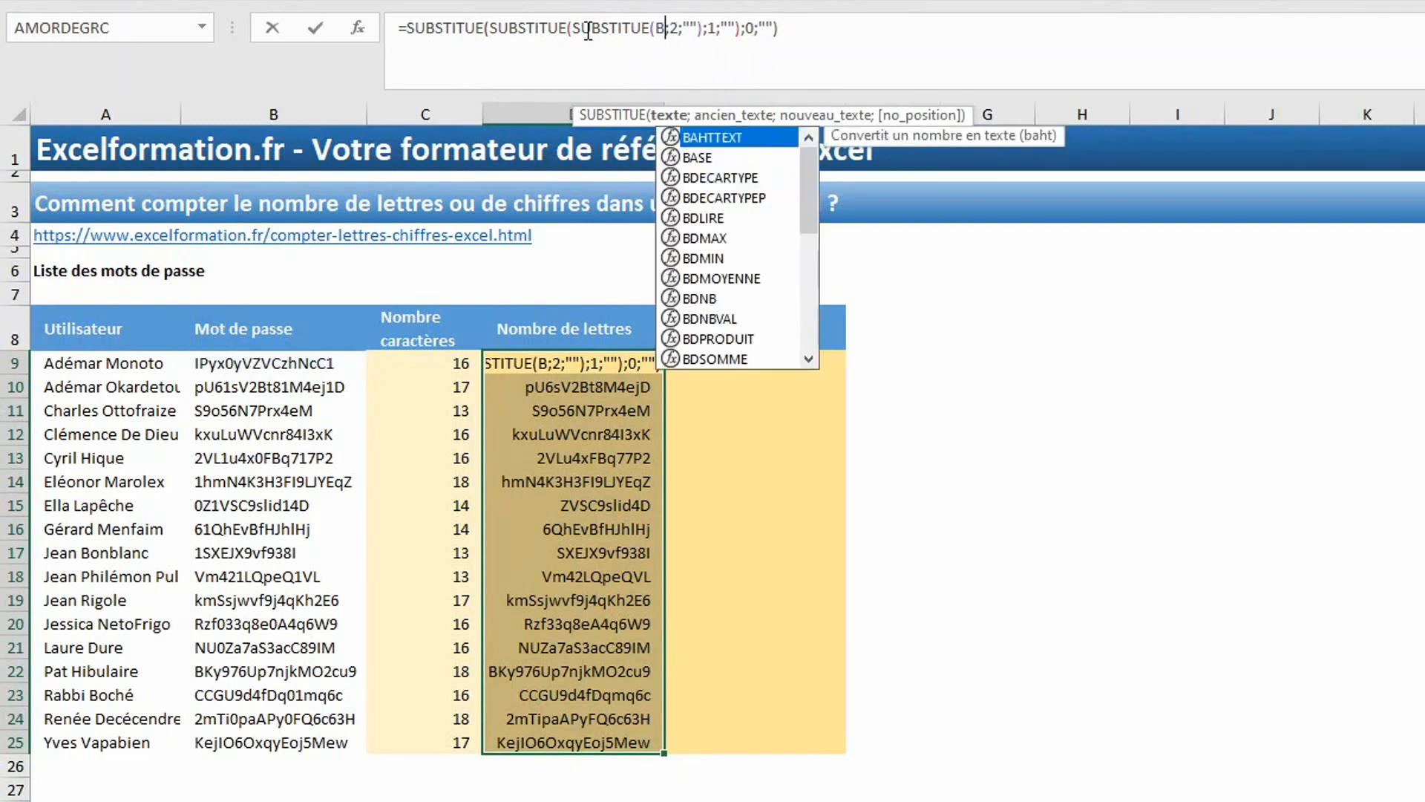
key("ctrl+v")
key("Left")
key("Left")
key("Left")
key("Left")
type("3")
- Nest SUBSTITUE(B9;4;"") in place of the innermost B9 of the formula to remove the digit 4
key("Left")
key("Left")
key("BackSpace")
key("BackSpace")
key("ctrl+v")
key("Left")
key("Left")
key("Left")
key("Left")
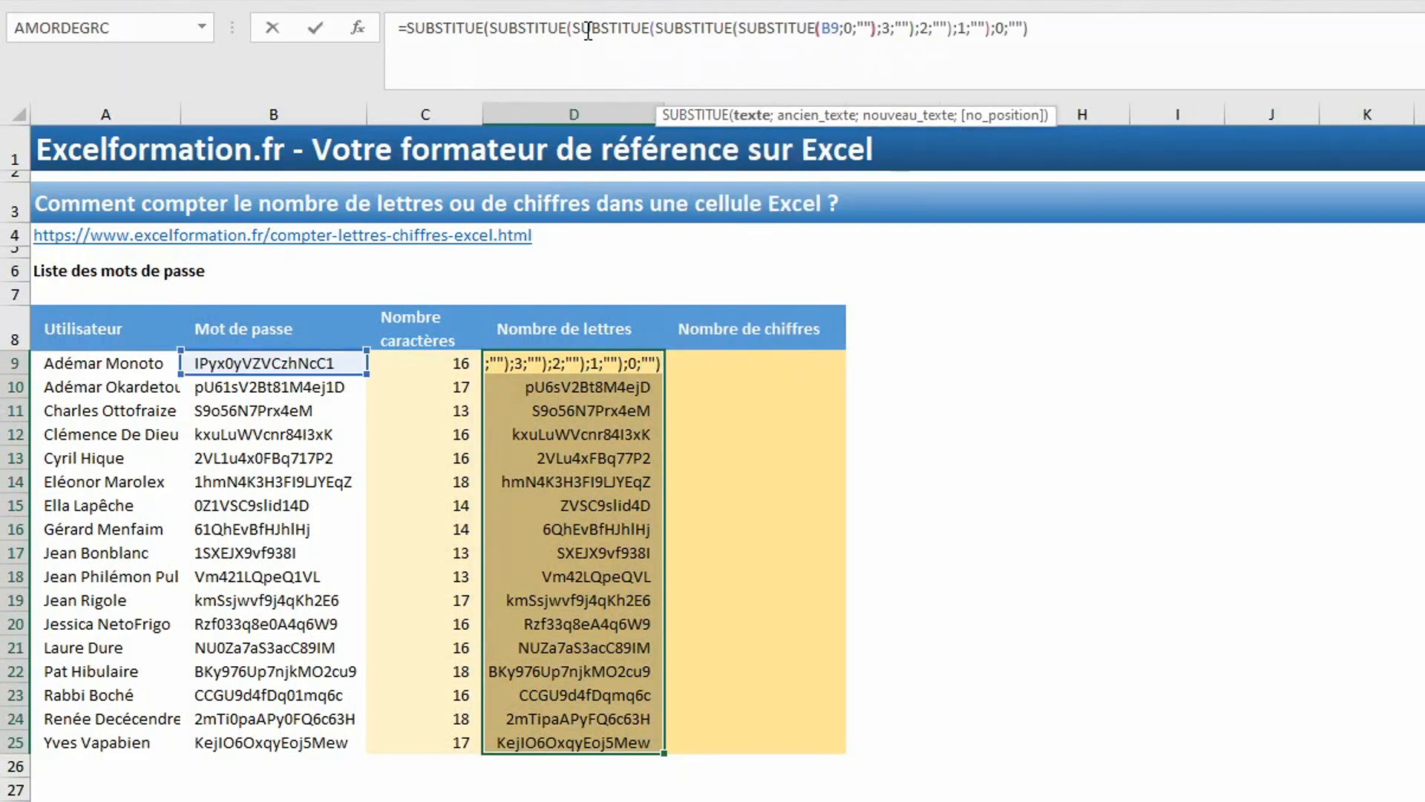
type("4")
- Nest SUBSTITUE(B9;5;"") in place of the innermost B9 of the formula to remove the digit 5
key("Left")
key("Left")
key("BackSpace")
key("BackSpace")
key("ctrl+v")
key("Left")
key("Left")
key("Left")
key("Left")
key("BackSpace")
type("5")
- Nest SUBSTITUE(B9;6;"") in place of the innermost B9 of the formula to remove the digit 6
key("Left")
key("Left")
key("BackSpace")
key("BackSpace")
key("ctrl+v")
key("Left")
key("Left")
key("Left")
key("Left")
key("BackSpace")
type("6")
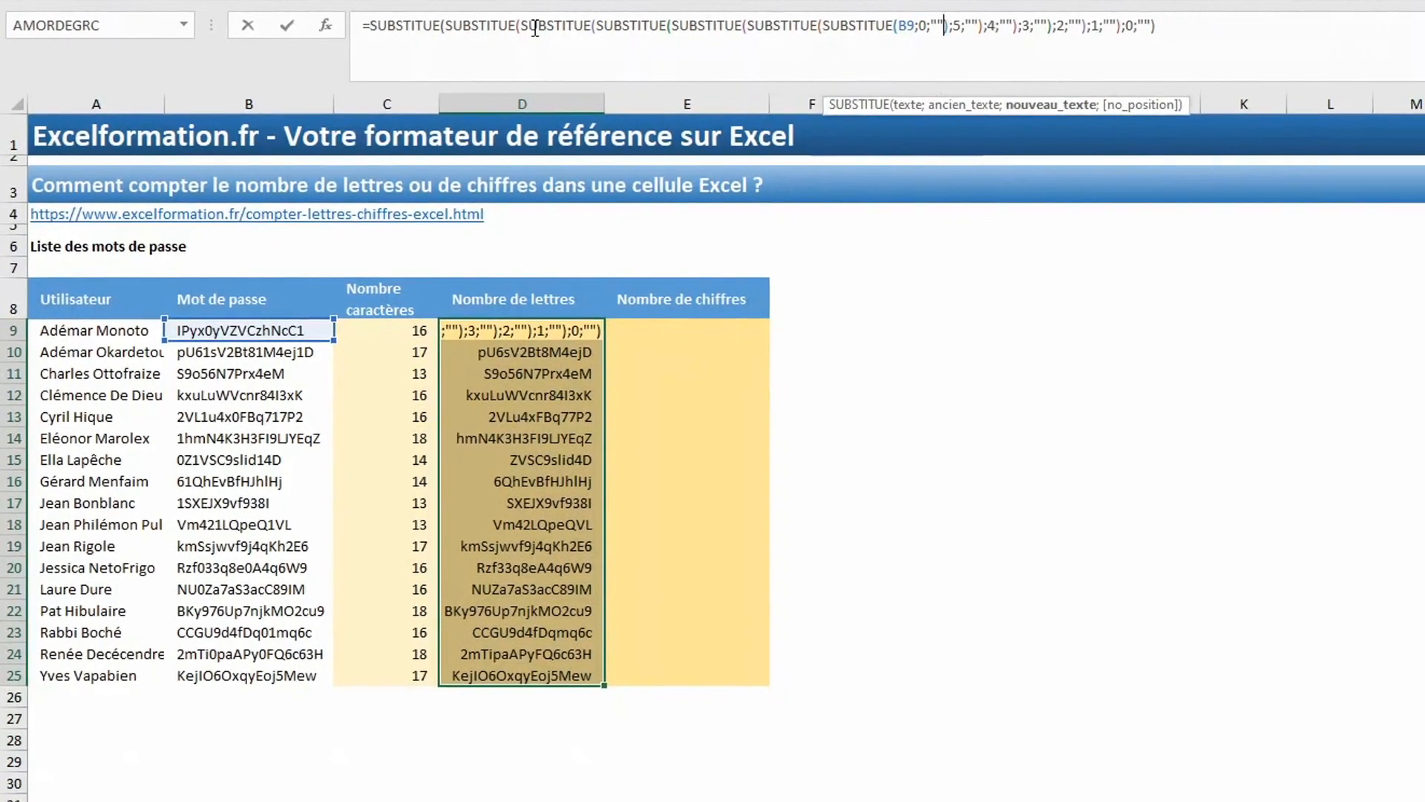
- Nest SUBSTITUE(B9;7;"") in place of the innermost B9 of the formula to remove the digit 7
key("Left")
key("Left")
key("BackSpace")
key("BackSpace")
key("ctrl+v")
key("Left")
key("Left")
key("Left")
key("Left")
key("BackSpace")
type("7")
- Nest SUBSTITUE(B9;8;"") in place of the innermost B9 of the formula to remove the digit 8
key("Left")
key("Left")
key("BackSpace")
key("BackSpace")
key("ctrl+v")
key("Left")
key("Left")
key("Left")
key("Left")
key("BackSpace")
type("8")
- Nest SUBSTITUE(B9;9;"") in place of the innermost B9 and apply the complete formula to D9:D25
key("Left")
key("Left")
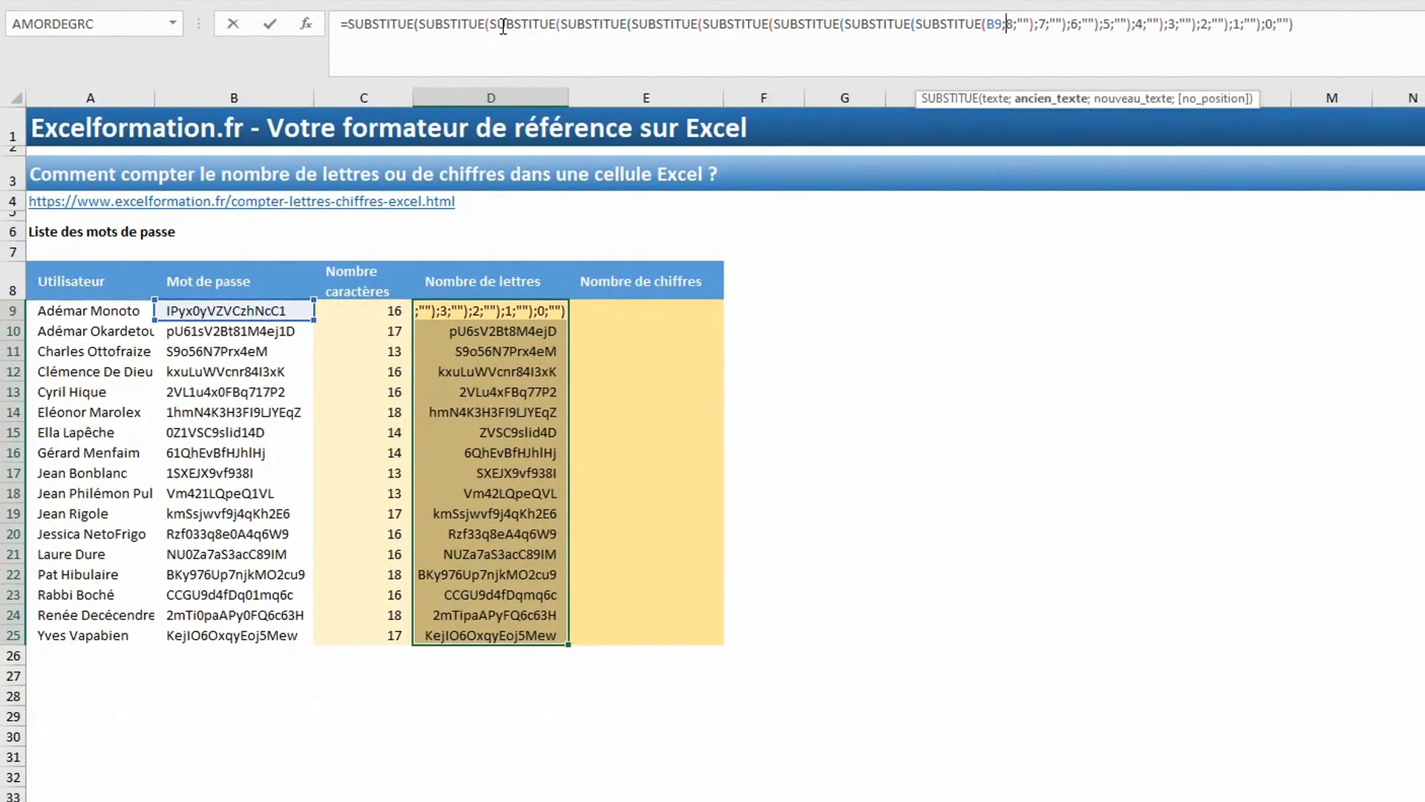
key("BackSpace")
key("BackSpace")
type("SUBSTITUE(B9;0;\"\")")
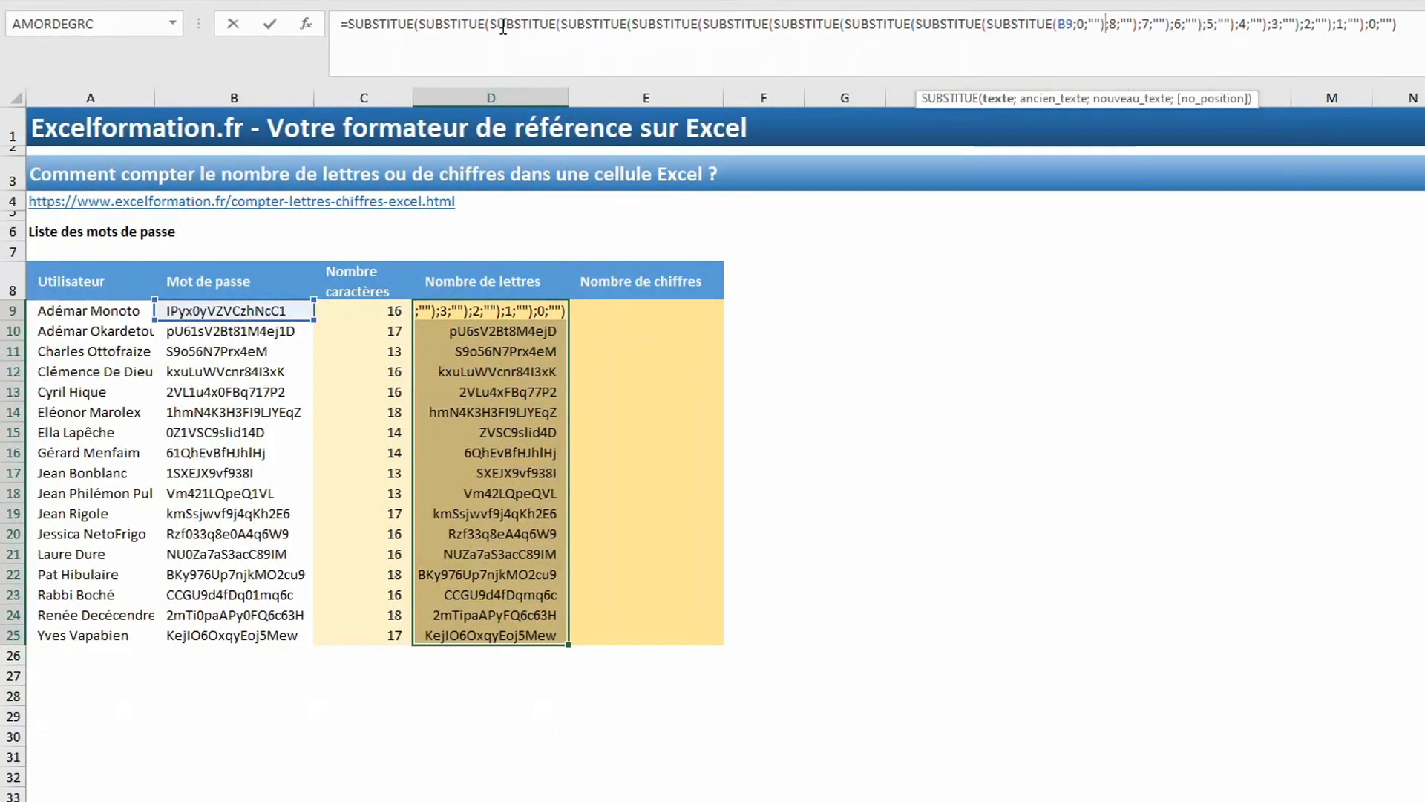
key("Left")
key("Left")
key("Left")
key("Left")
key("BackSpace")
type("9")
key("ctrl+Return")
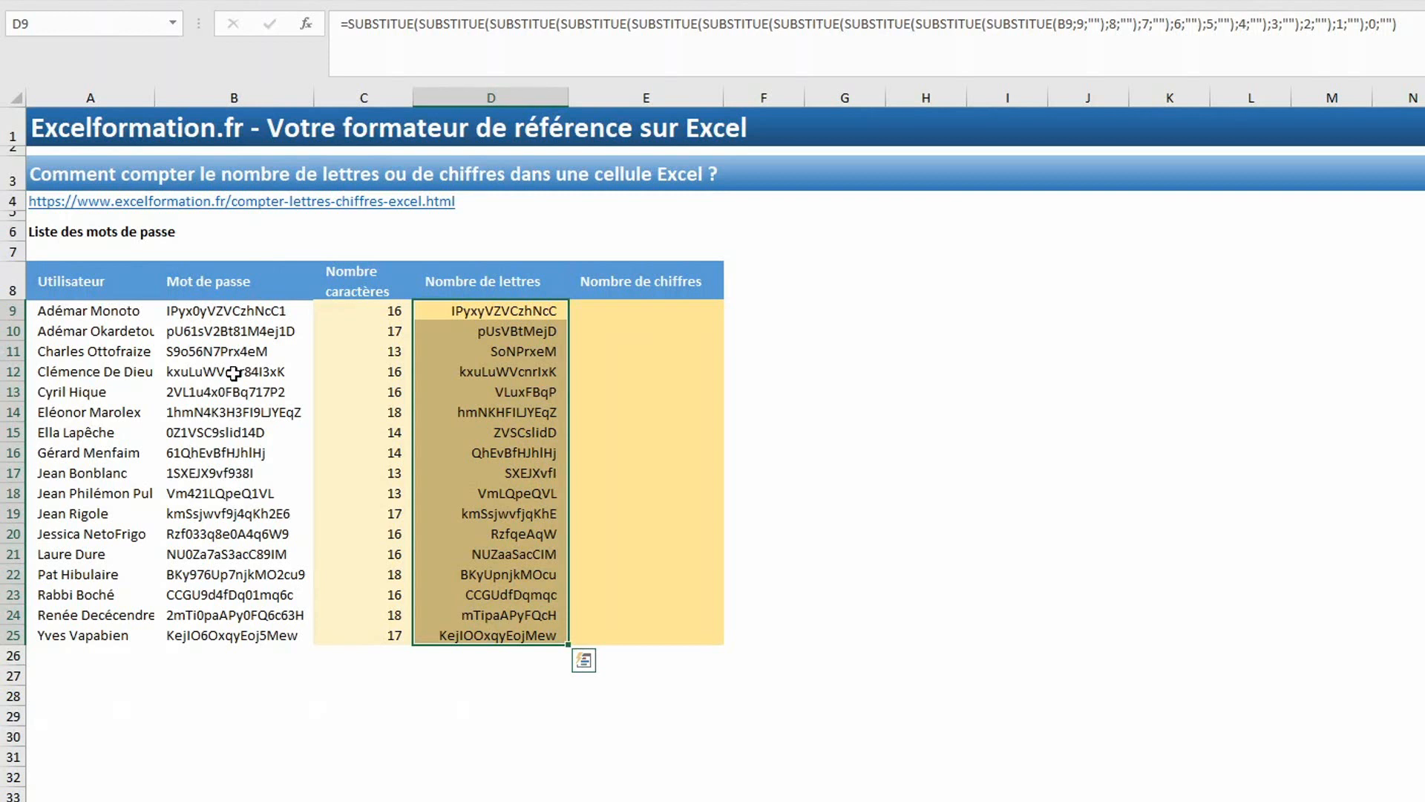
- Wrap the nested SUBSTITUE formula in NBCAR( ) and apply it to D9:D25 to count the letters
left_click(349, 28)
type("nbcar")
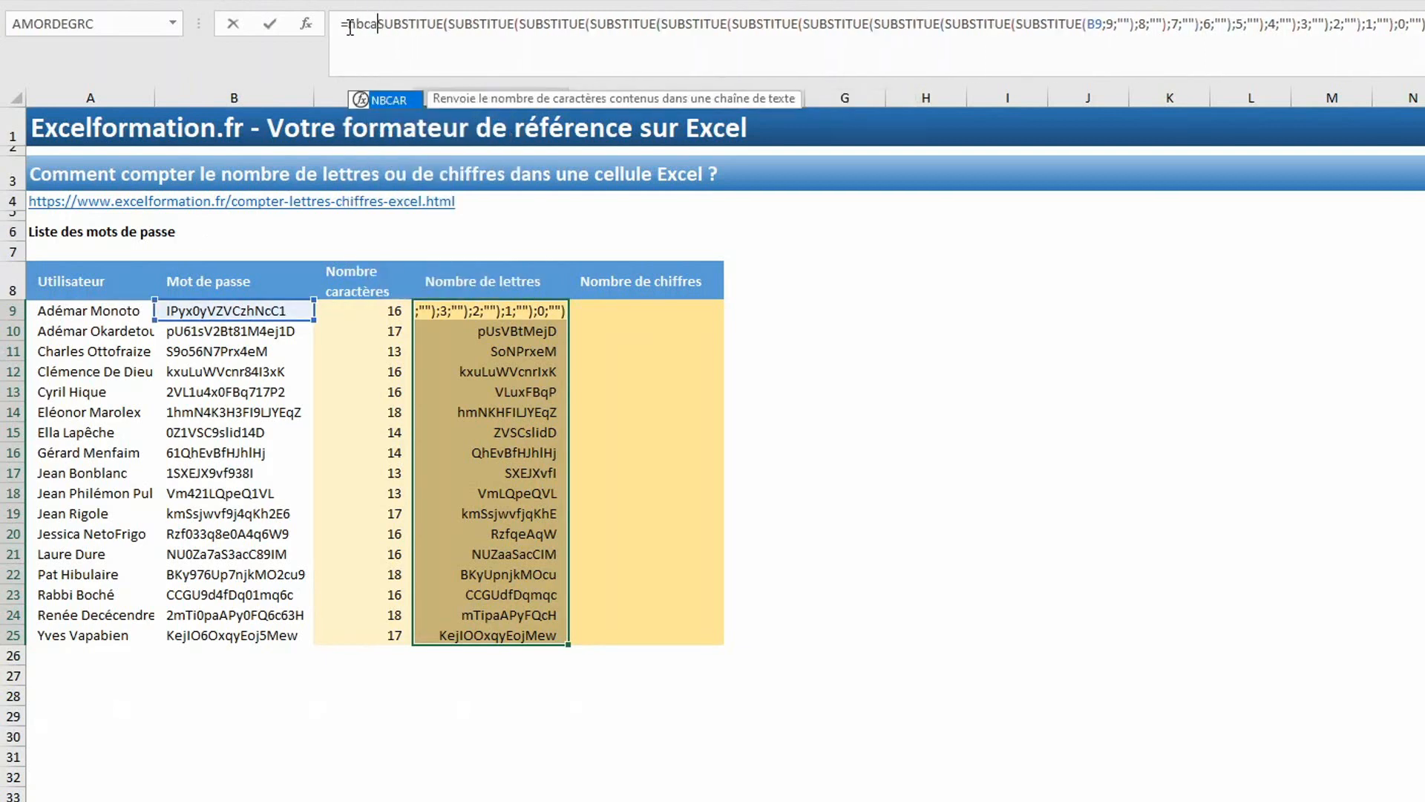
type("(")
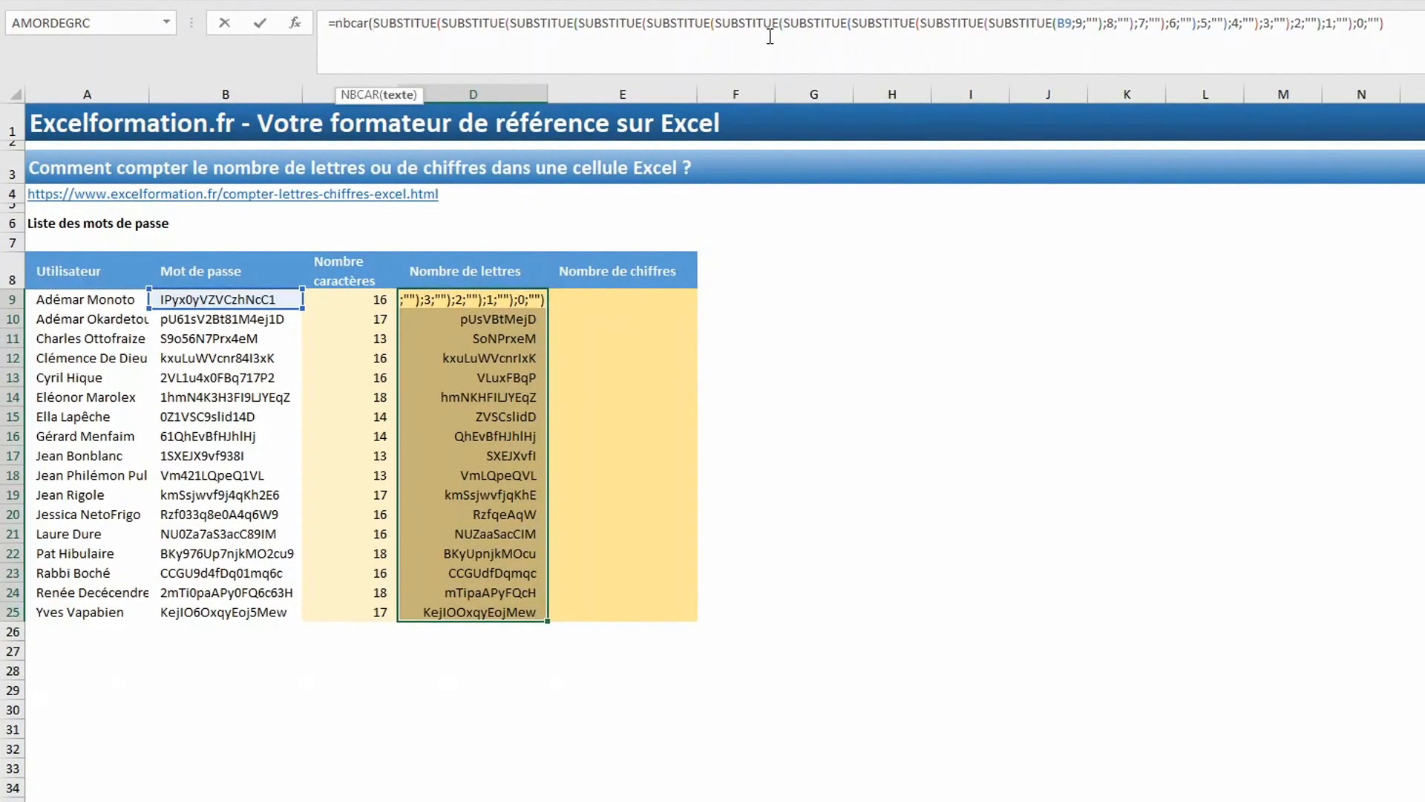
left_click(1374, 60)
type(")")
key("ctrl+Return")
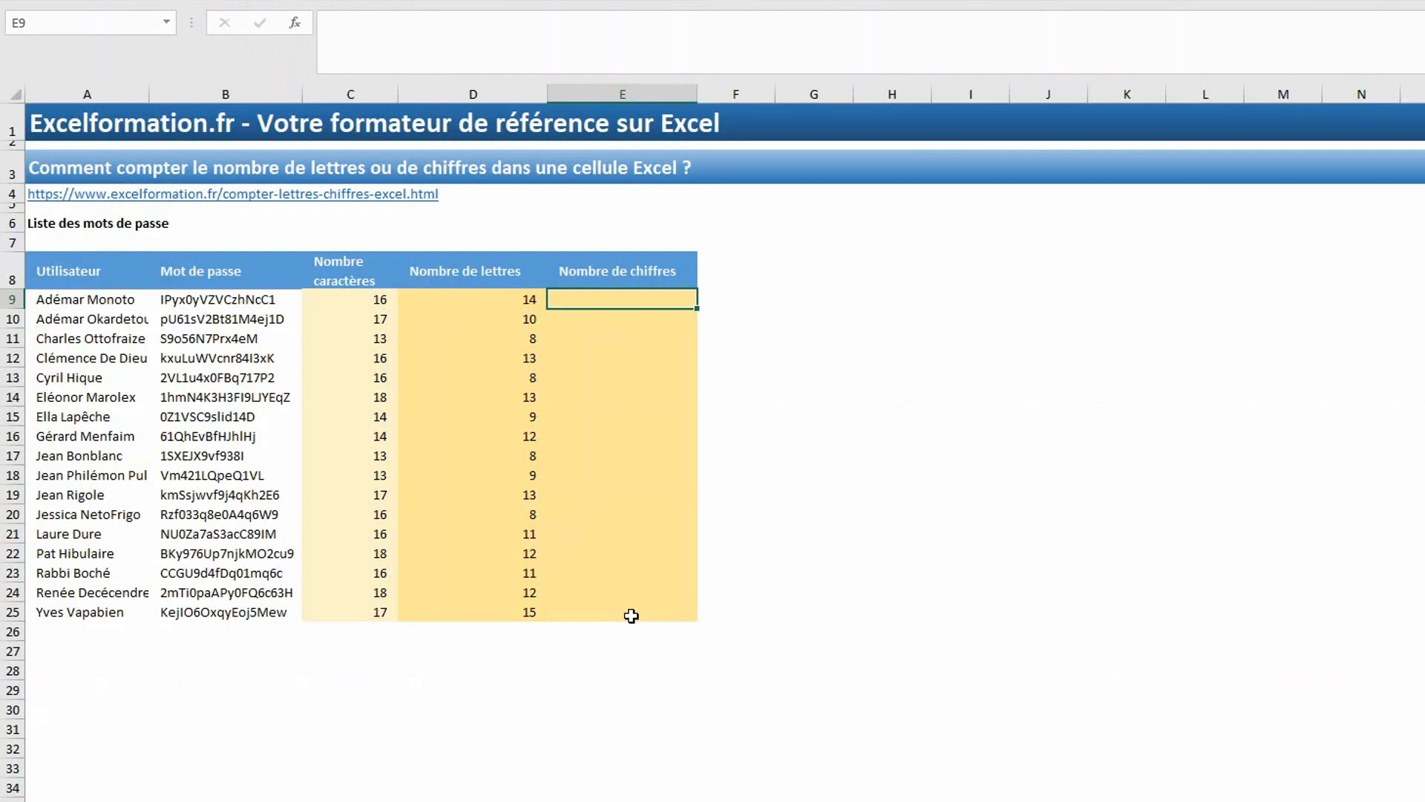
- Copy the complete letter-counting formula from D9 into E9, keeping its reference to B9
left_click(520, 296)
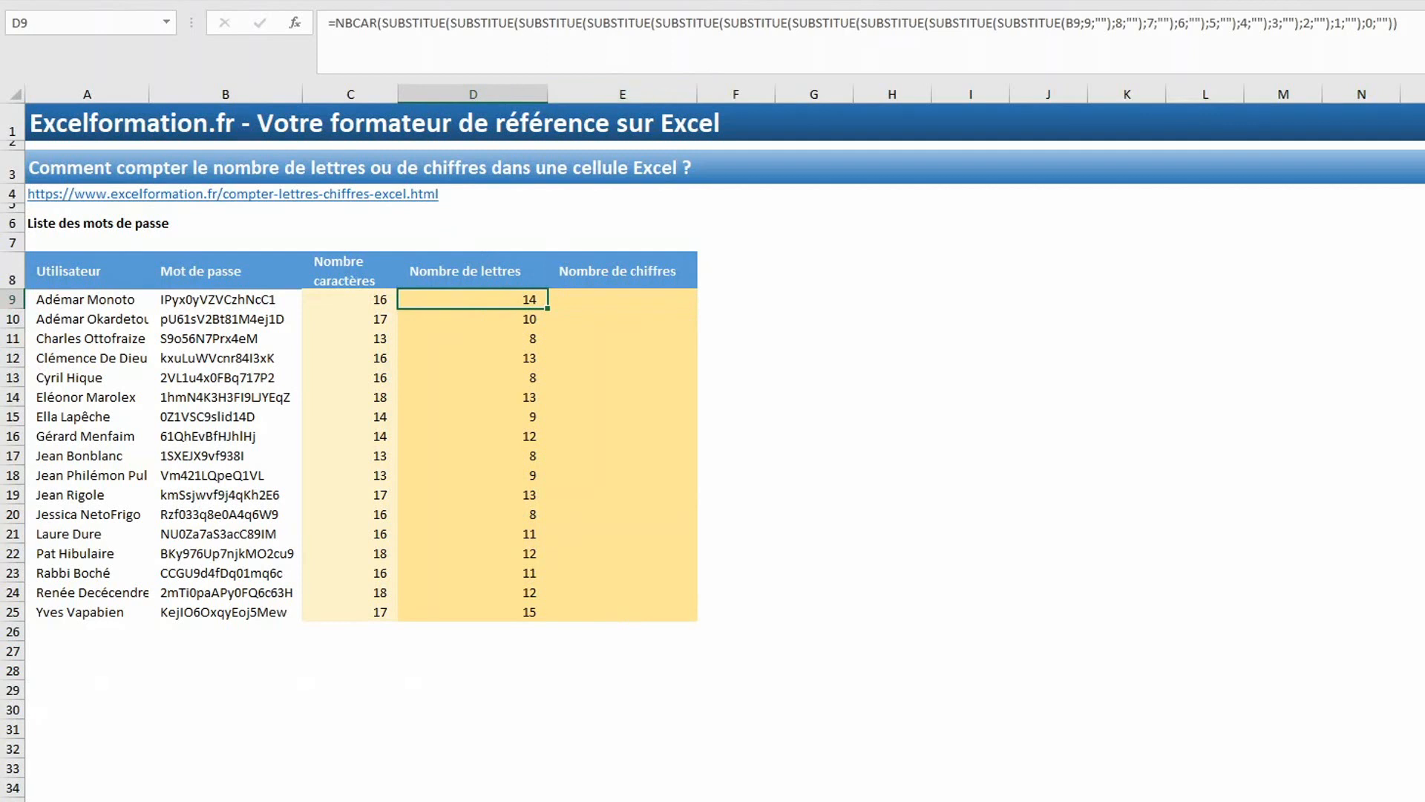
key("F2")
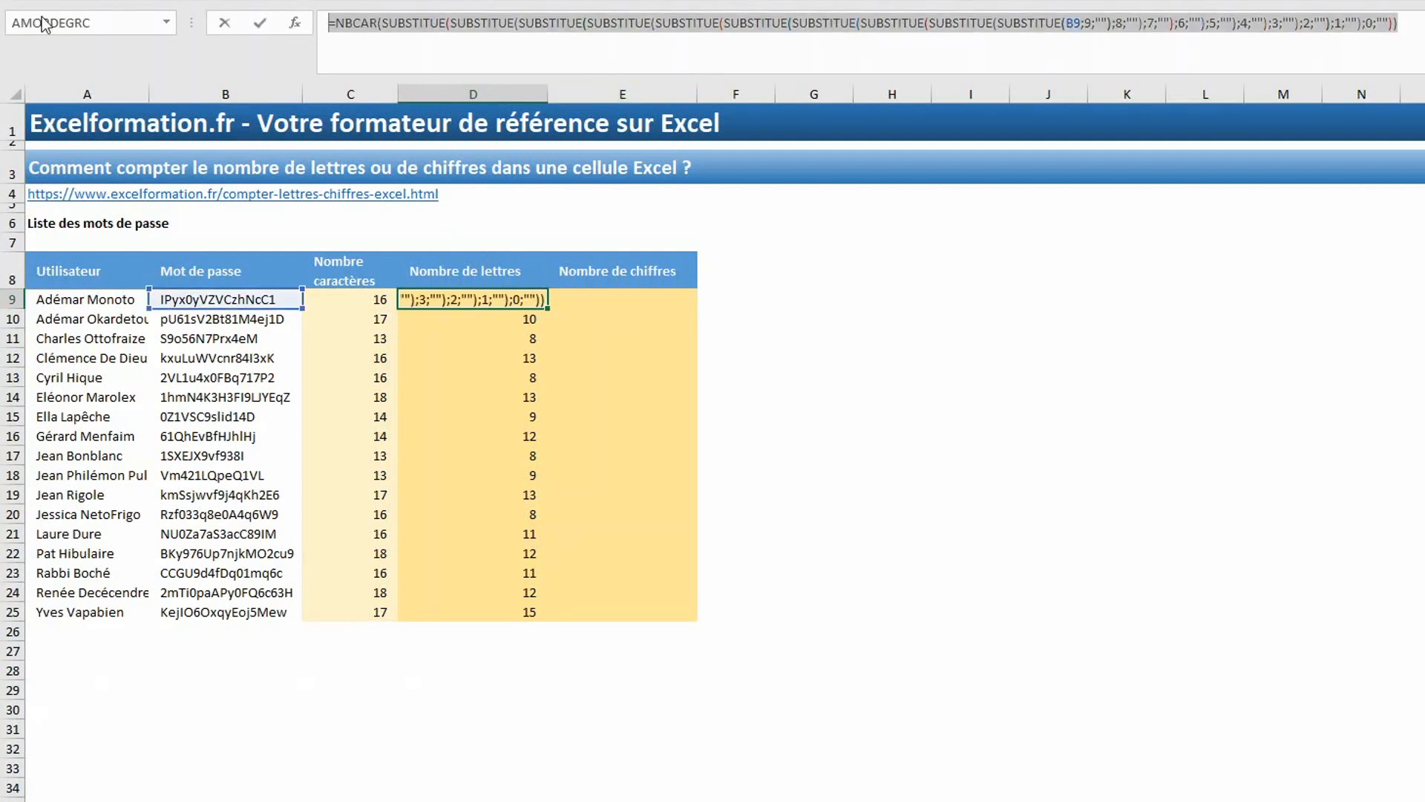
key("Escape")
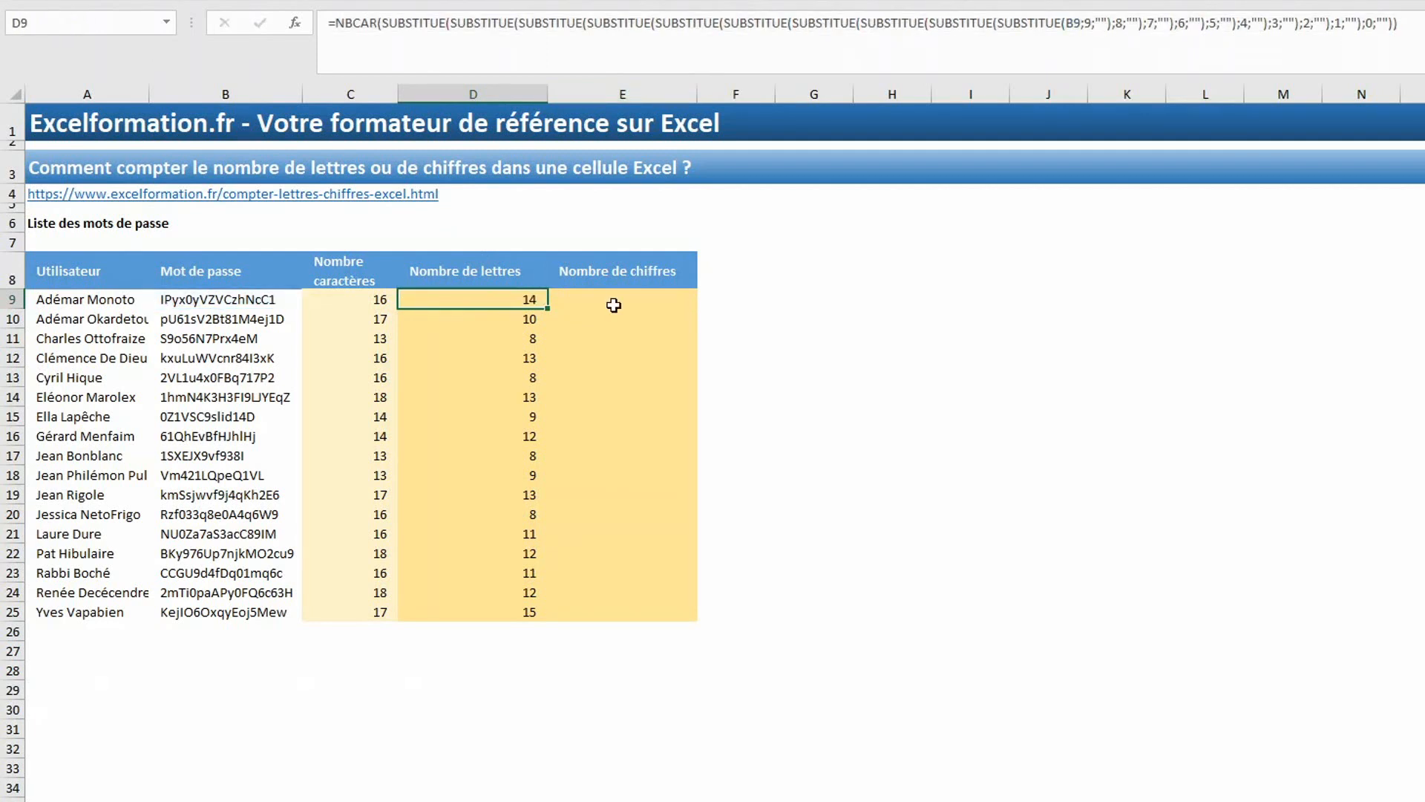
left_click(614, 304)
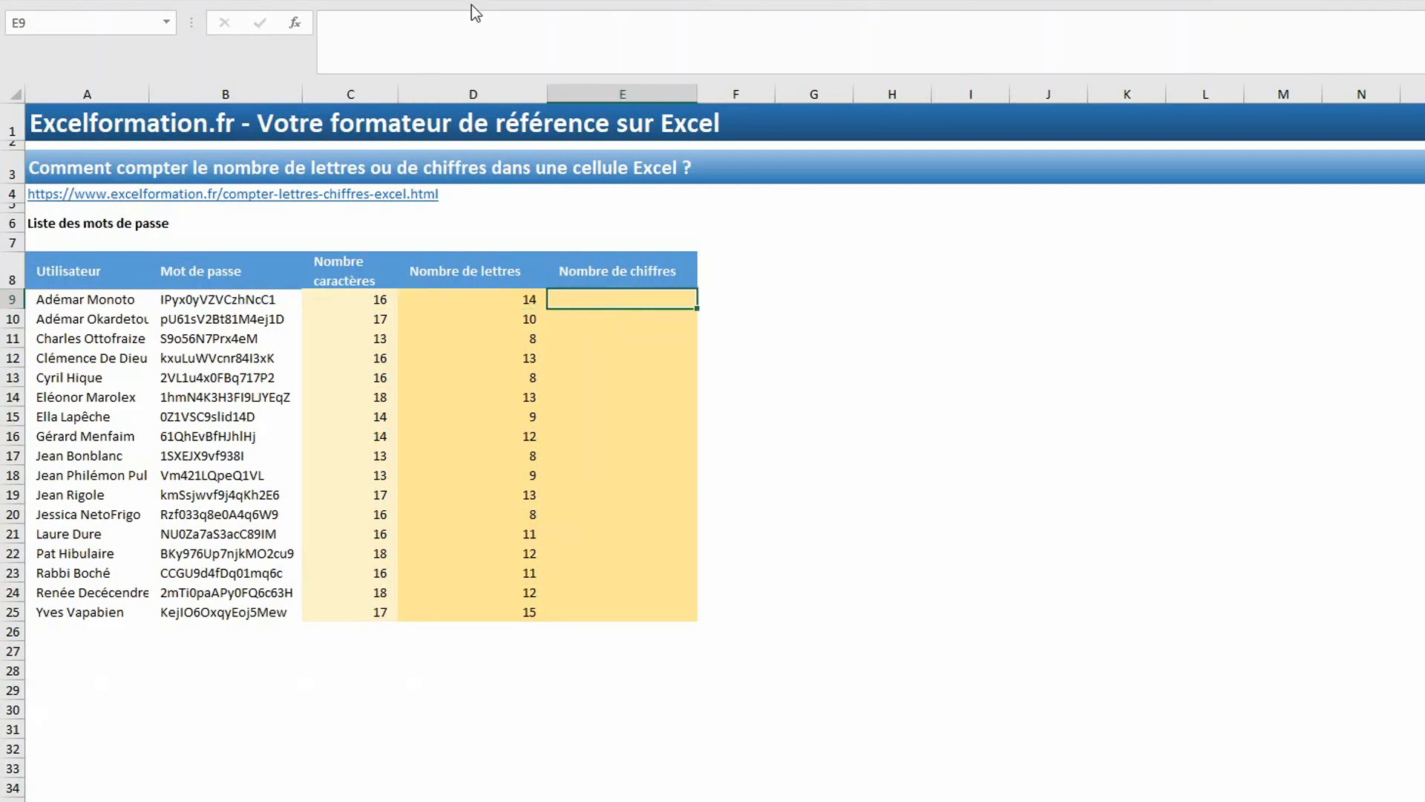
left_click(468, 35)
type("=NBCAR(SUBSTITUE(SUBSTITUE(SUBSTITUE(SUBSTITUE(SUBSTITUE(SUBSTITUE(SUBSTITUE(SUBSTITUE(SUBSTITUE(SUBSTITUE(B9;9;\"\");8;\"\");7;\"\");6;\"\");5;\"\");4;\"\");3;\"\");2;\"\");1;\"\");0;\"\"))")
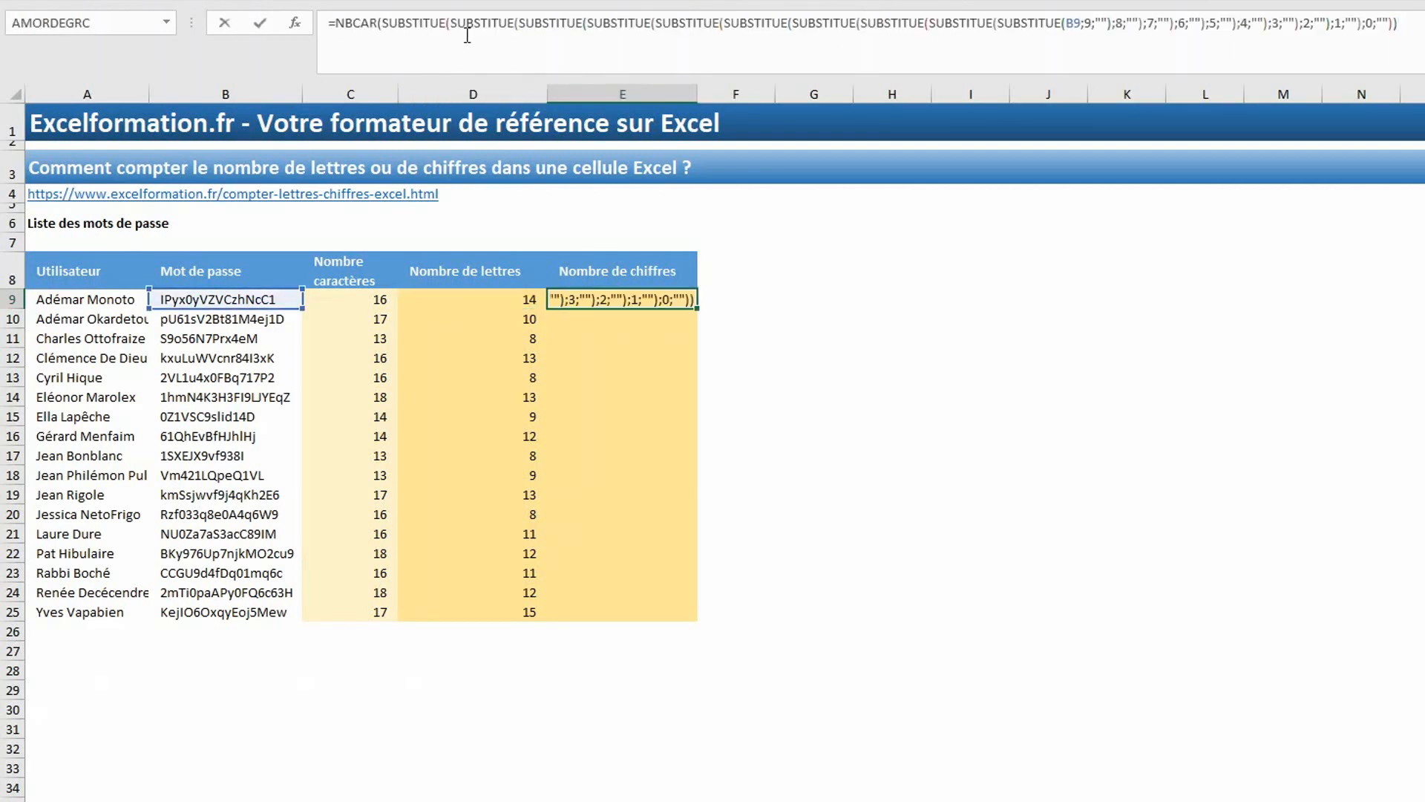
- Insert NBCAR(B9)- in front of the formula in E9 and fill it down to E25 to count the digits
left_click(337, 25)
type("nbcar(")
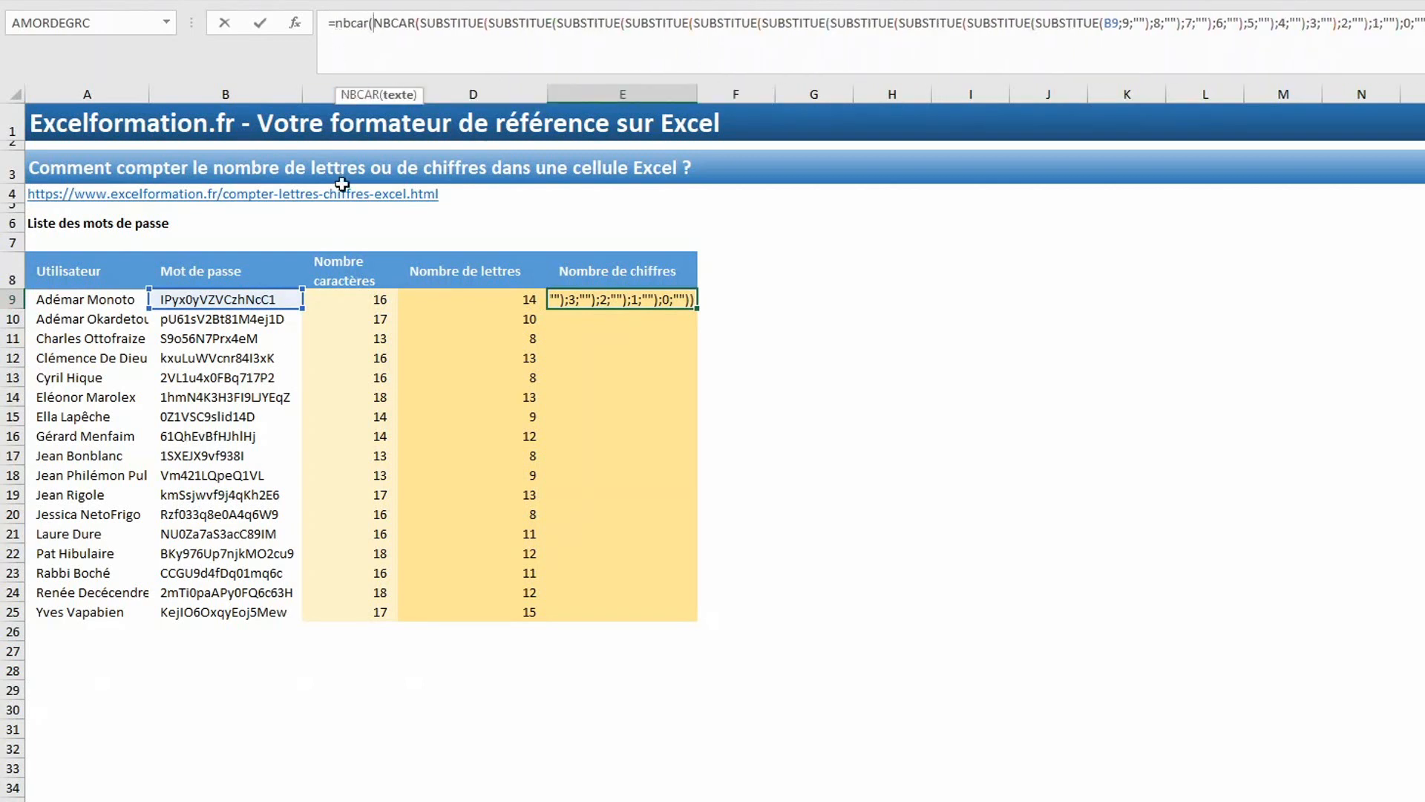
left_click(286, 298)
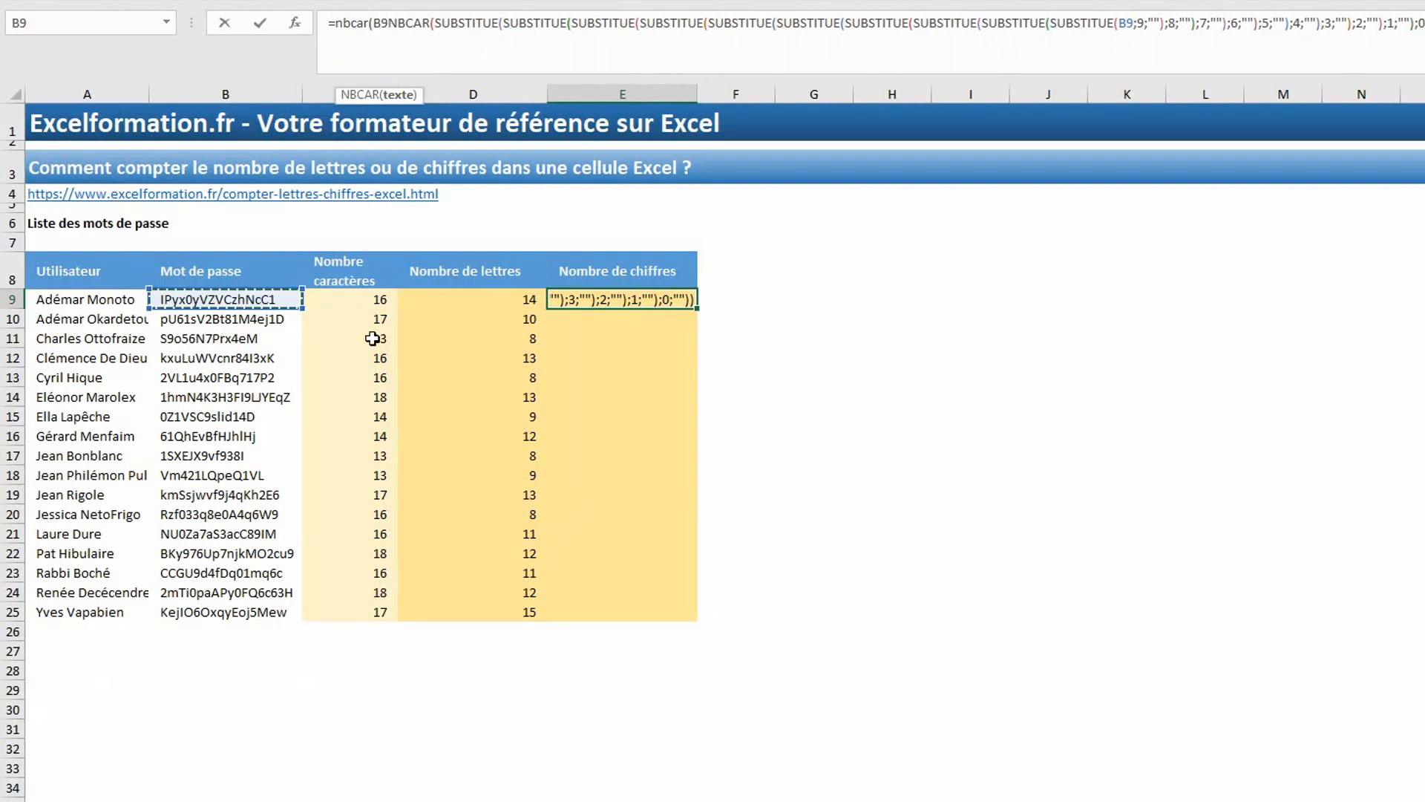
type(")-")
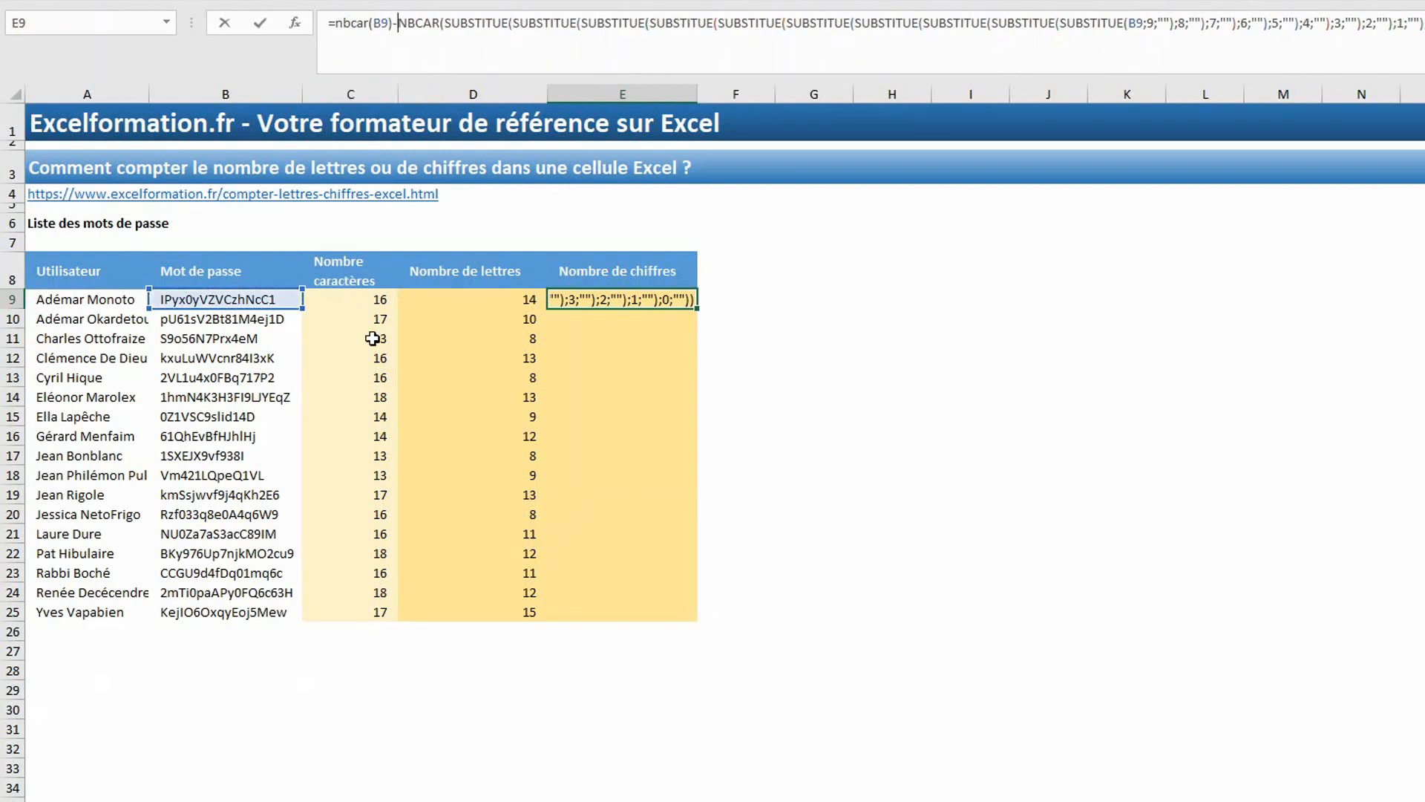
key("Return")
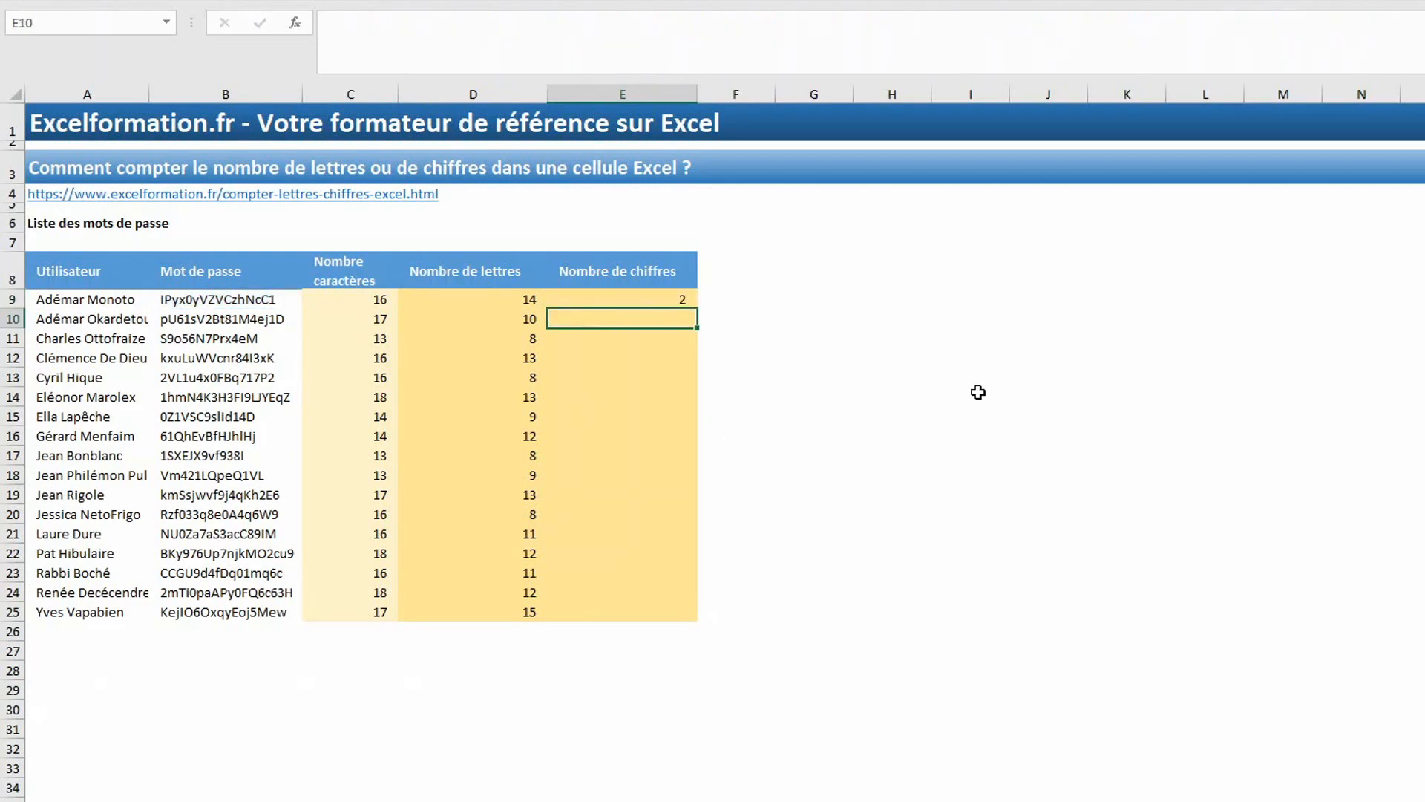
left_click(683, 296)
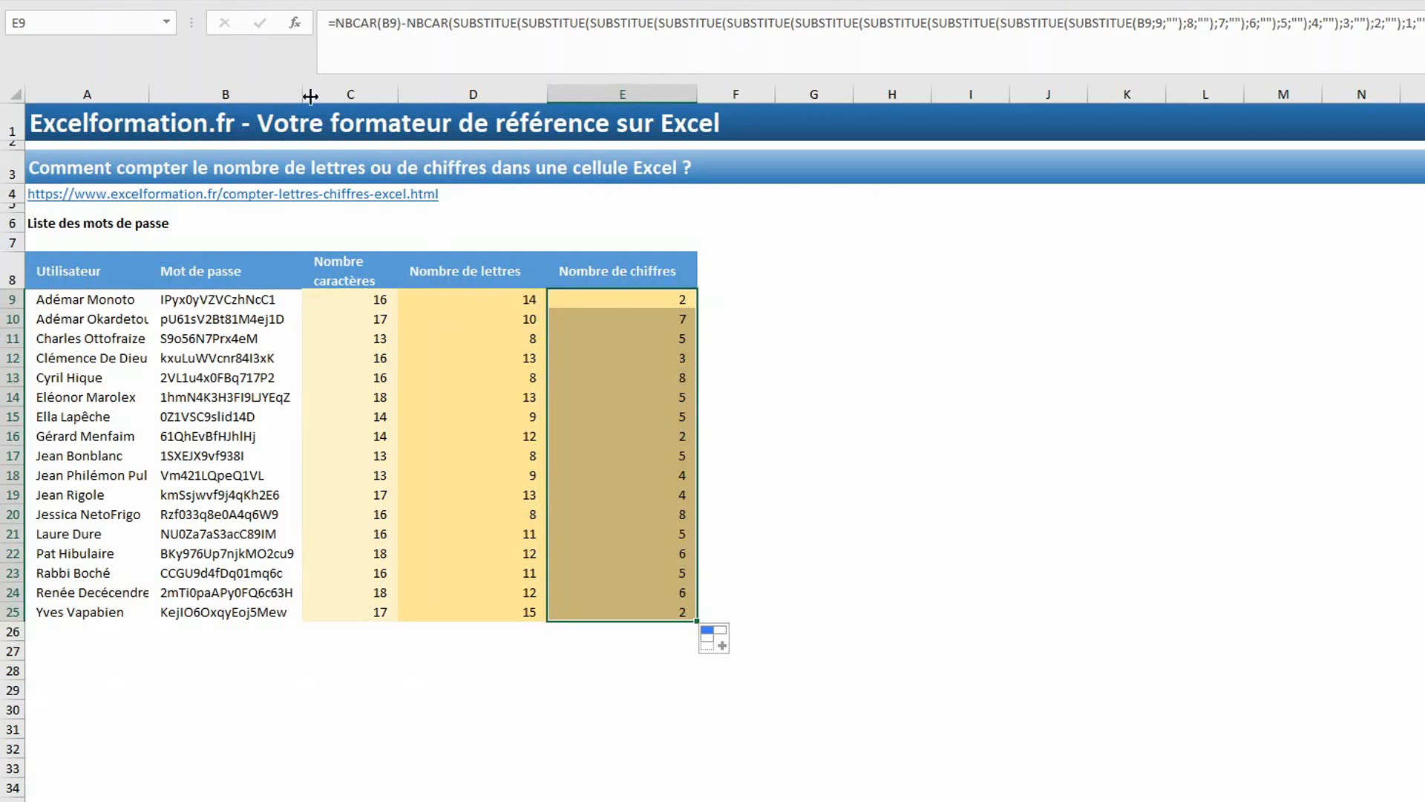
- Wrap the whole digit-counting formula in SOMME( ) and apply it to E9:E25
left_click(340, 26)
type("somme")
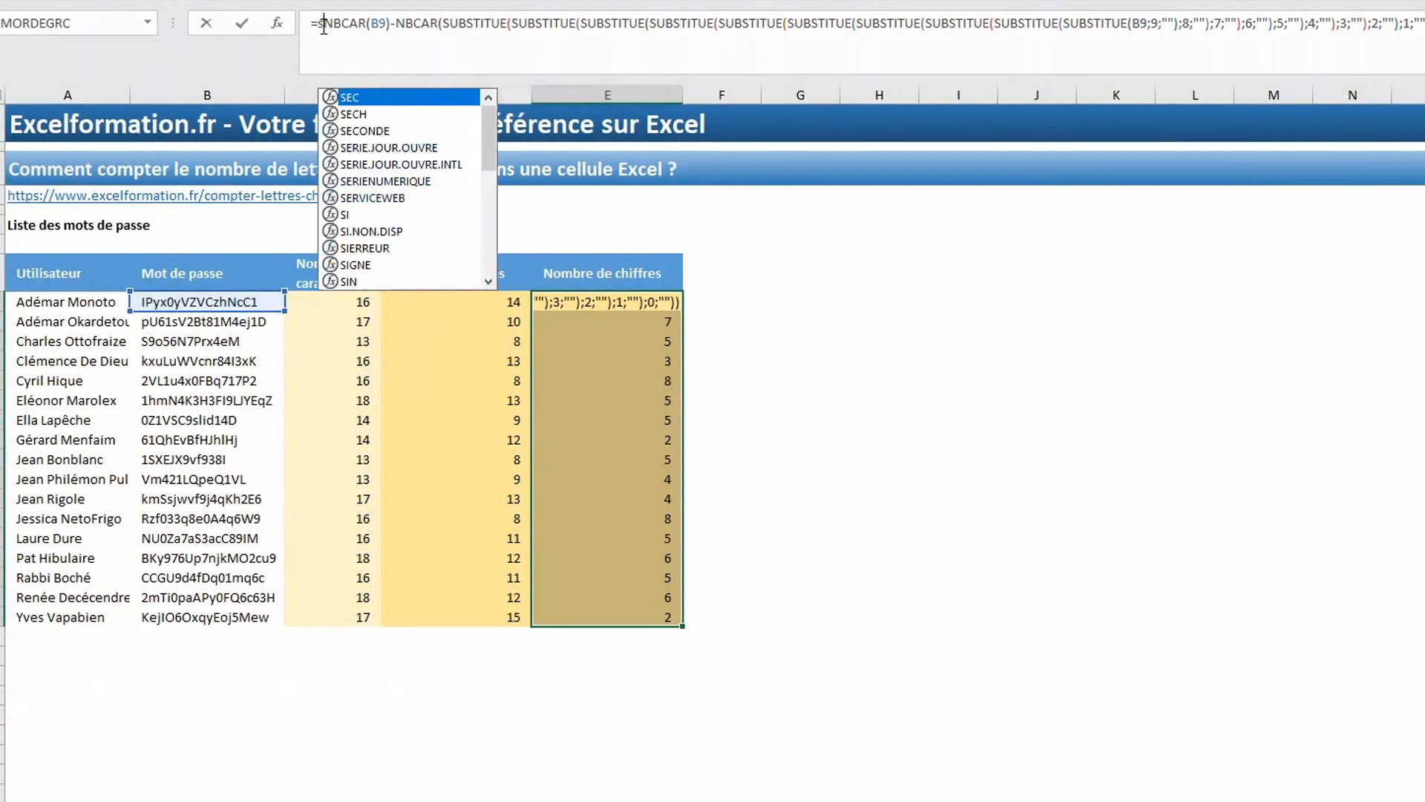
type("(")
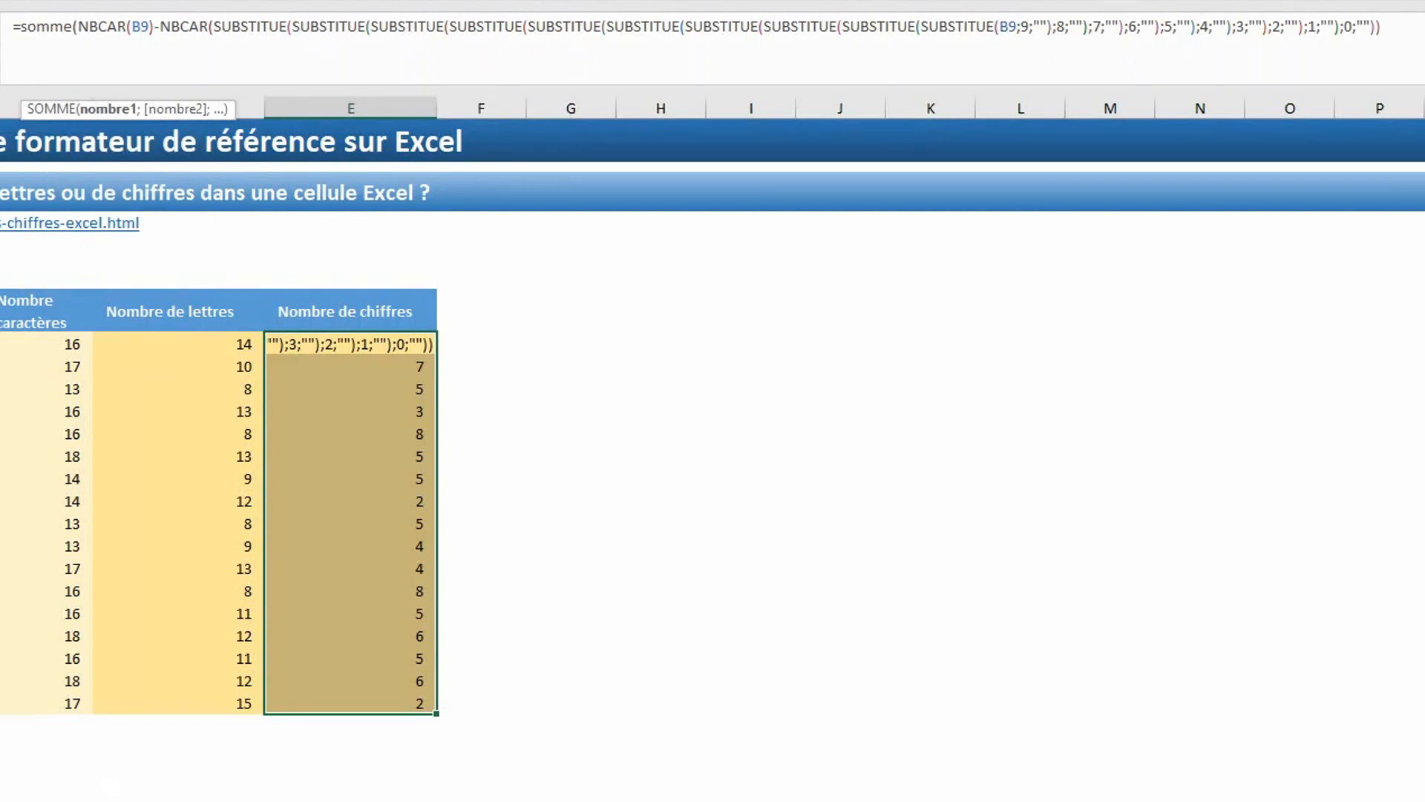
left_click(1381, 26)
type(")")
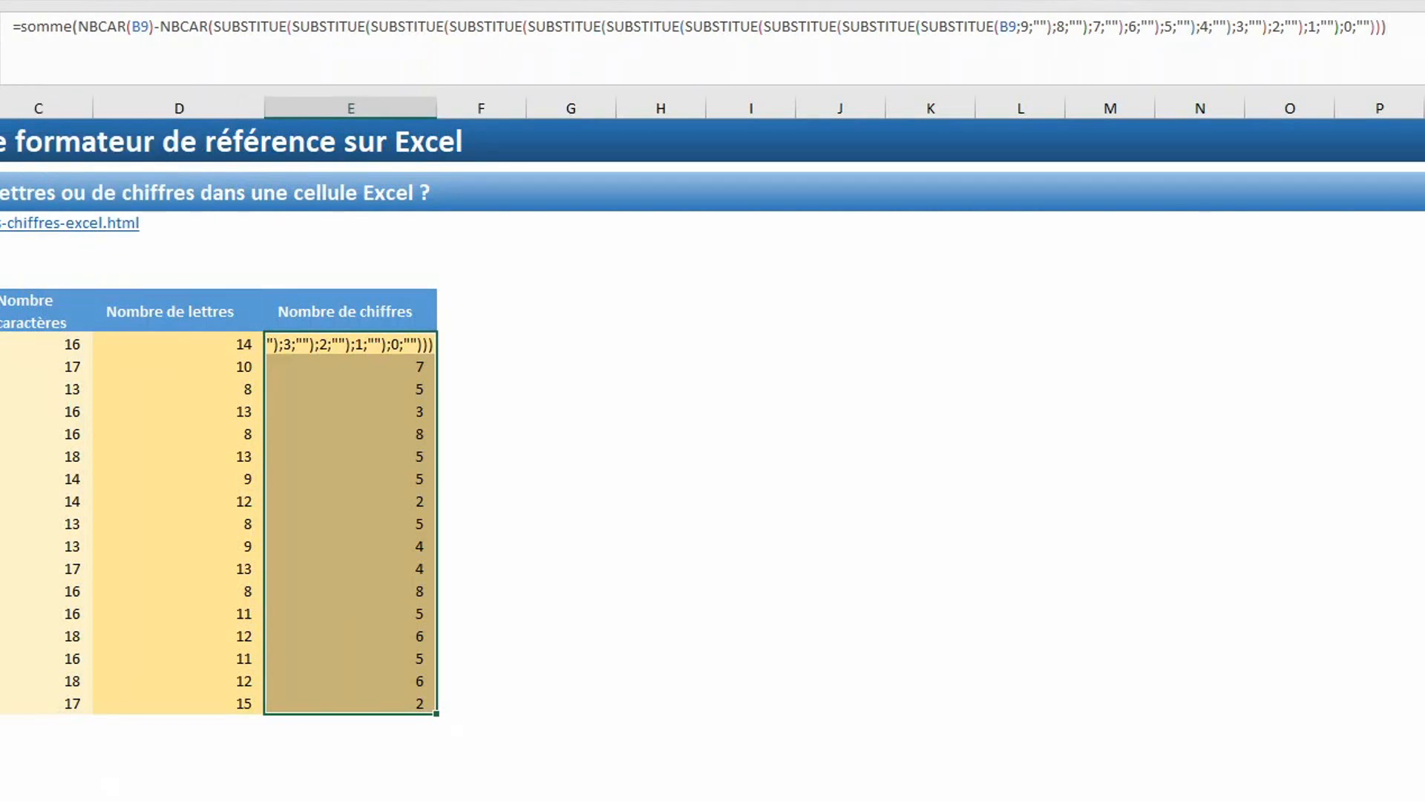
key("ctrl+Return")
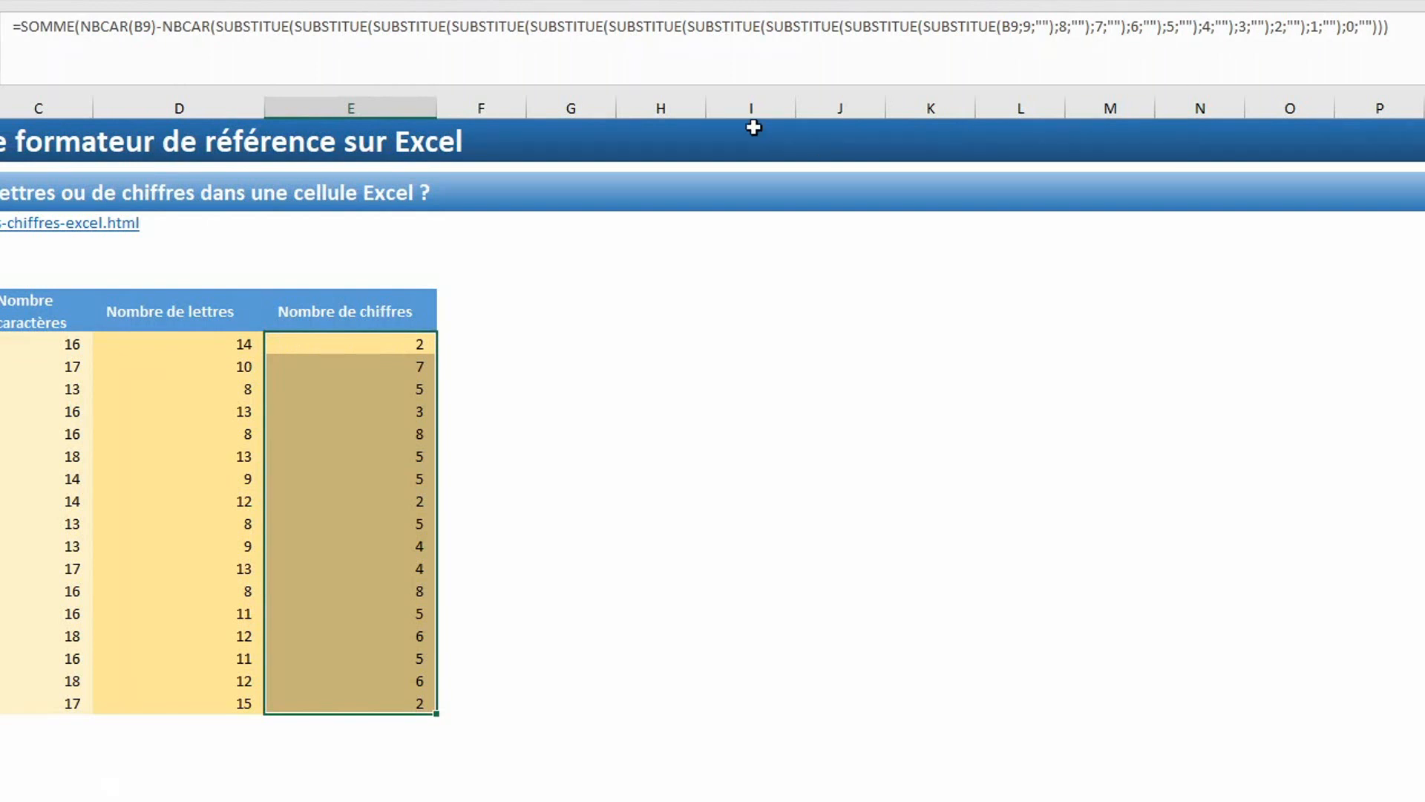
- Replace the nested SUBSTITUE functions with a single SUBSTITUE(B9;{0;1;2;3;4;5;6;7;8;9};"") and apply the formula to E9:E25
left_click(295, 28)
left_click_drag(296, 27, 1378, 28)
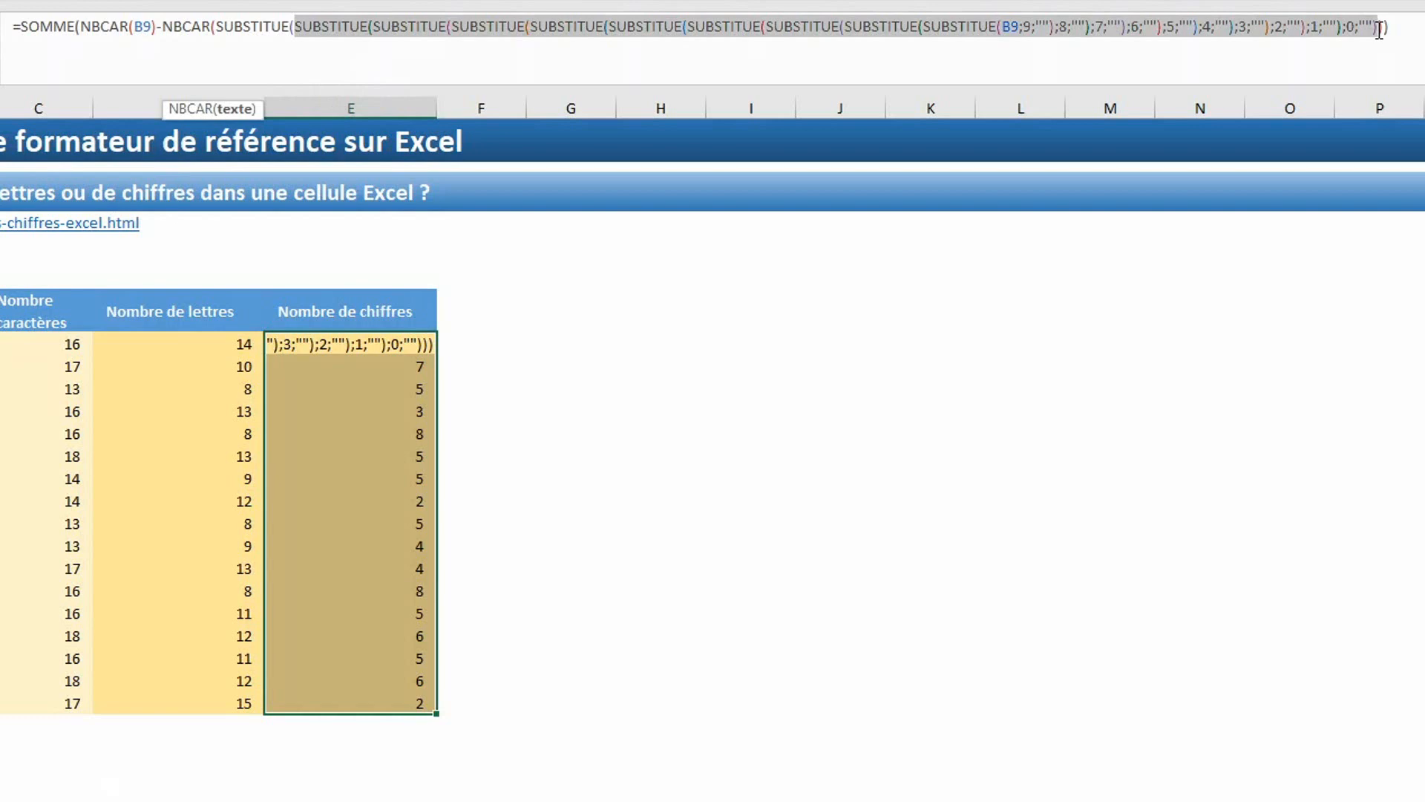
type("b9;")
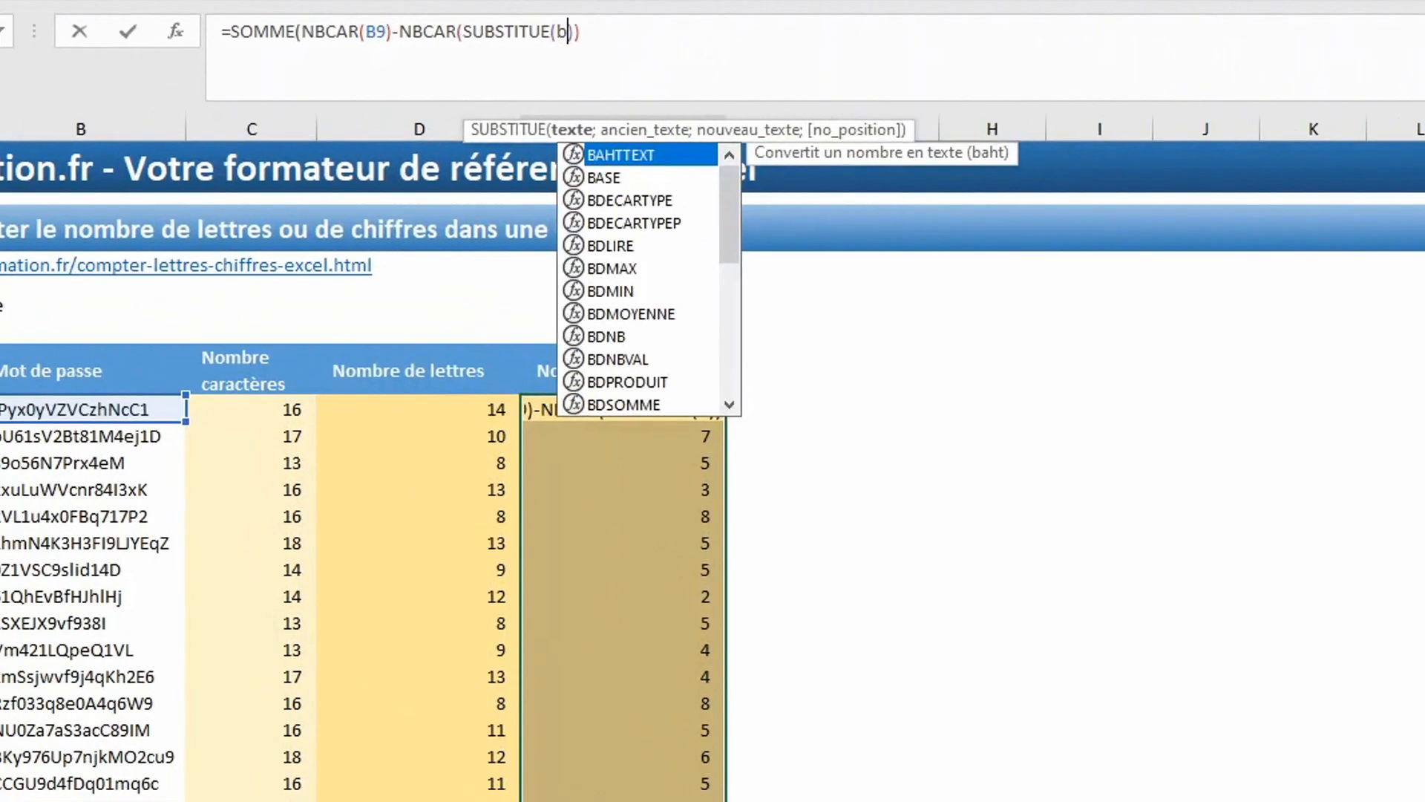
type("{")
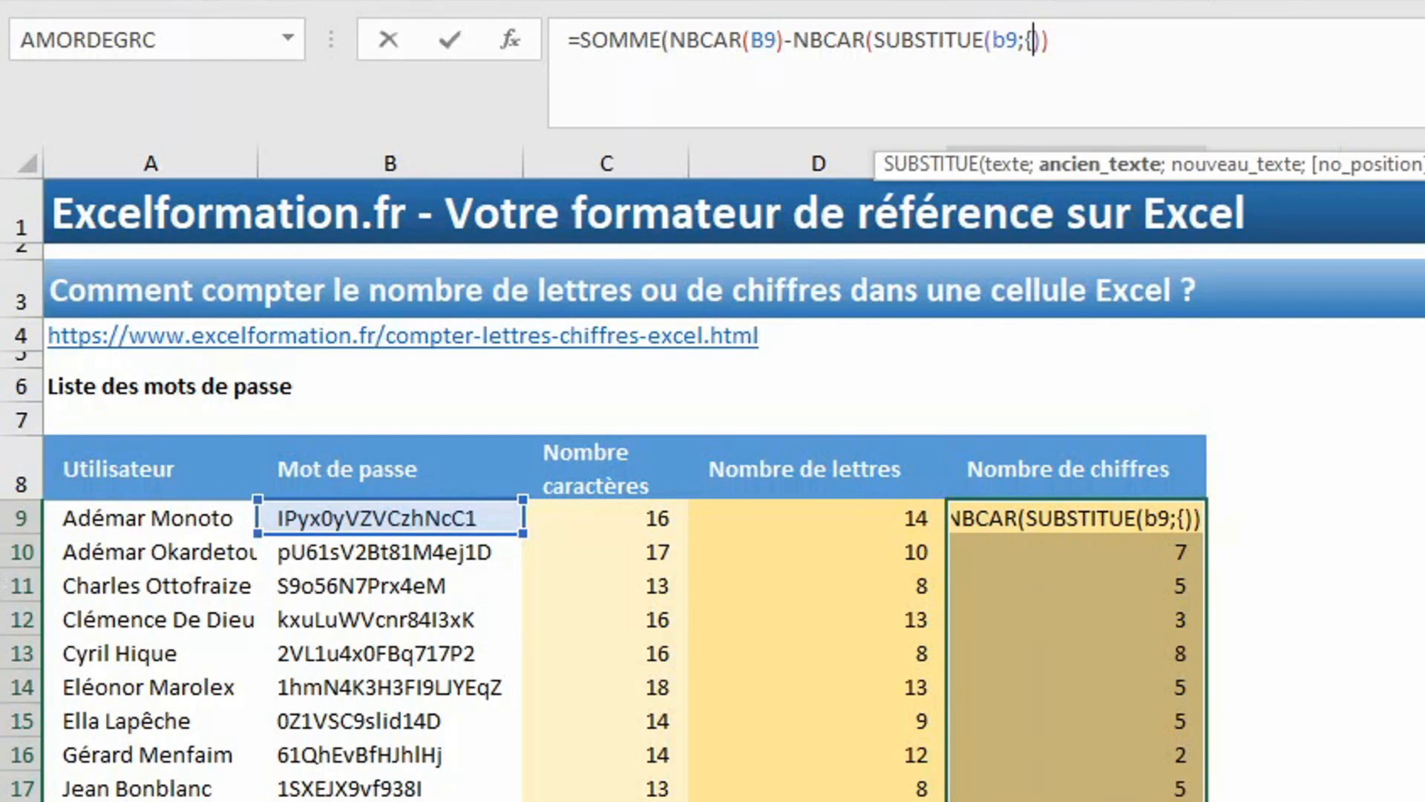
type("0")
type(";1;2;3;")
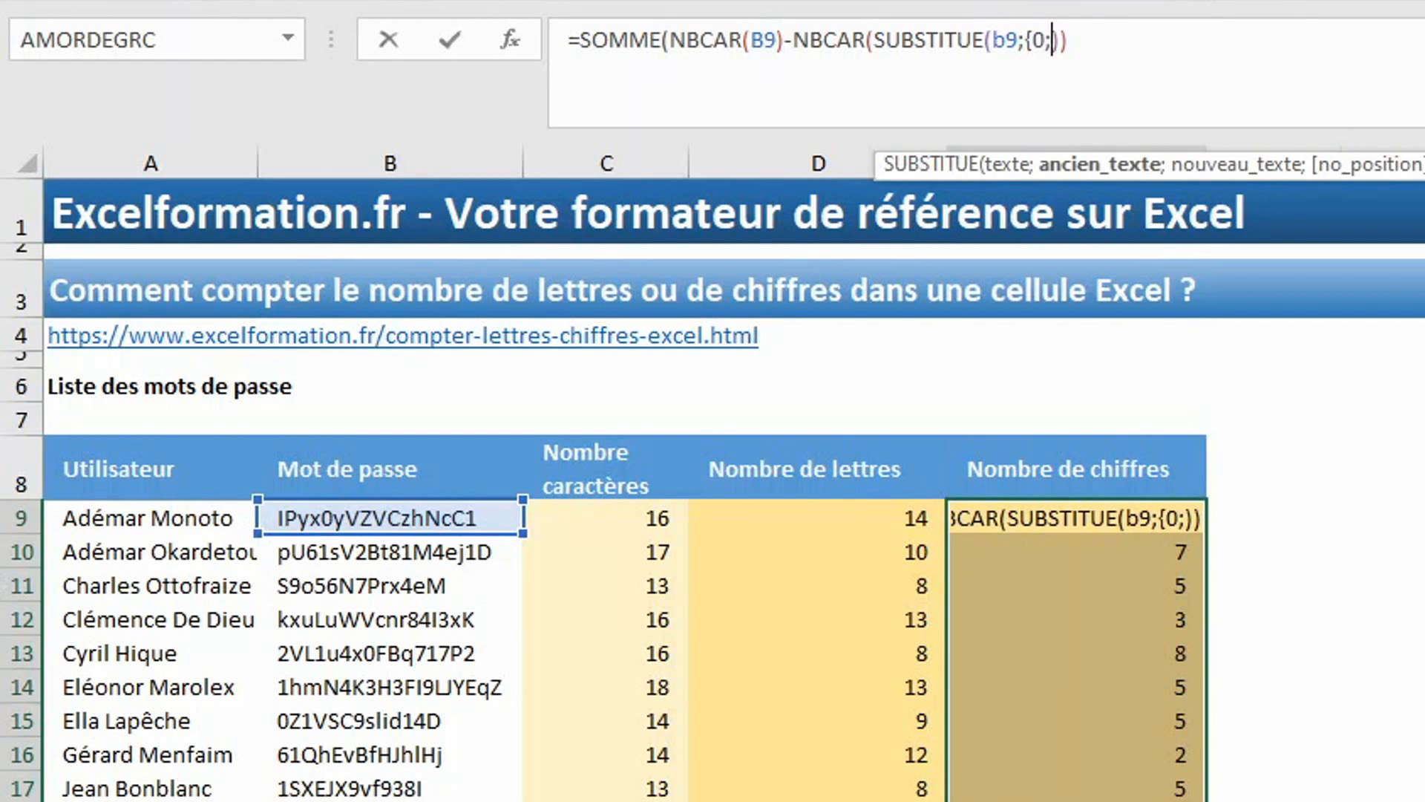
type("4;5;6;")
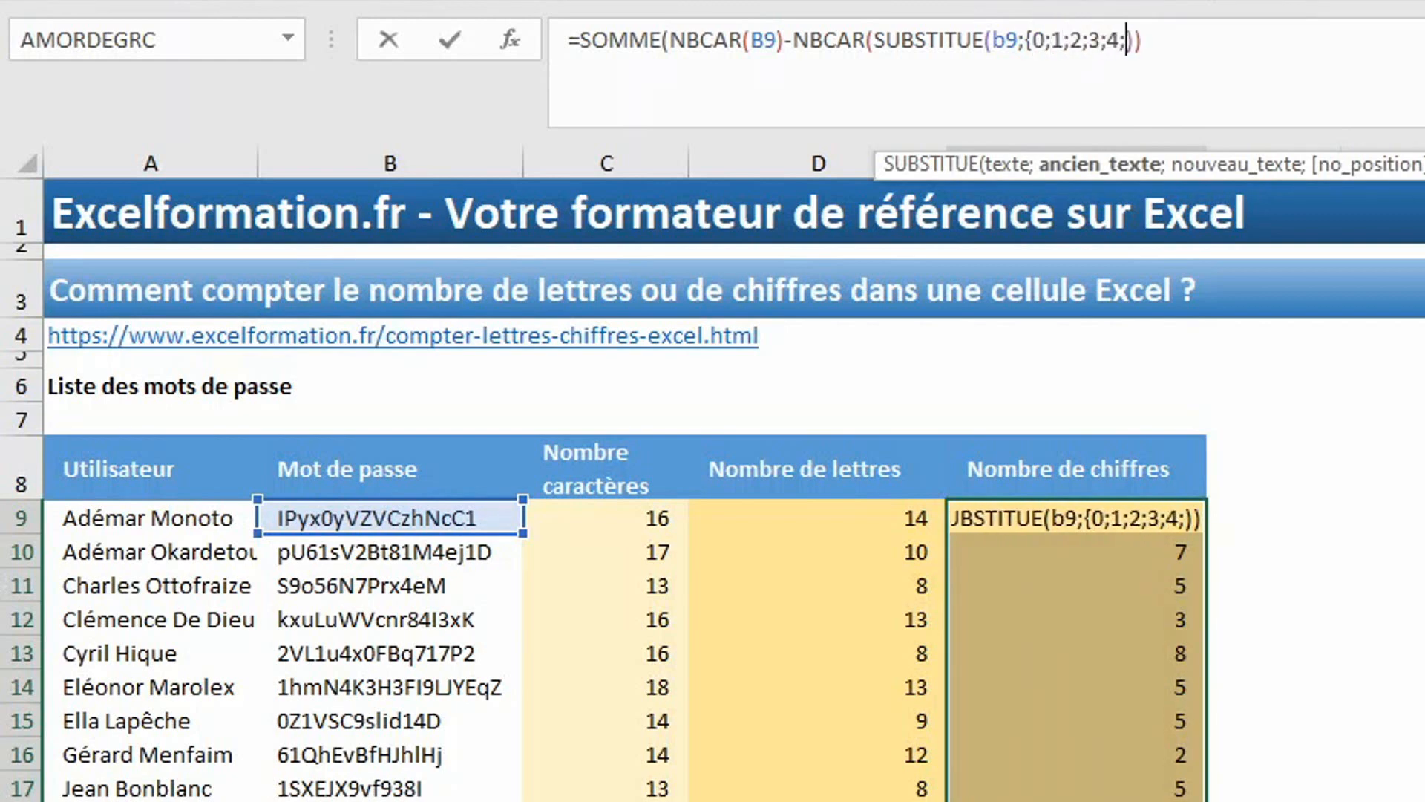
type("7;8;9}")
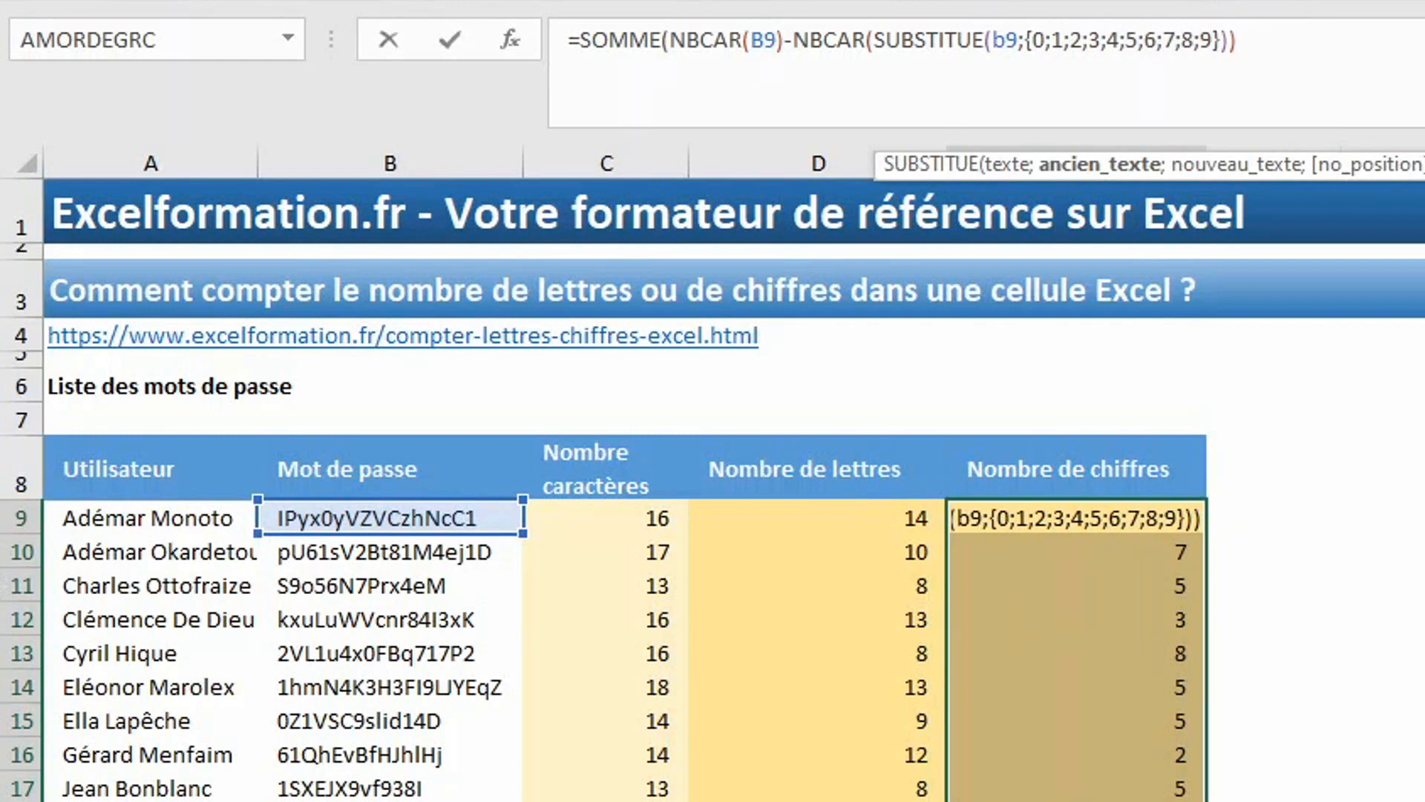
type(";\"\"")
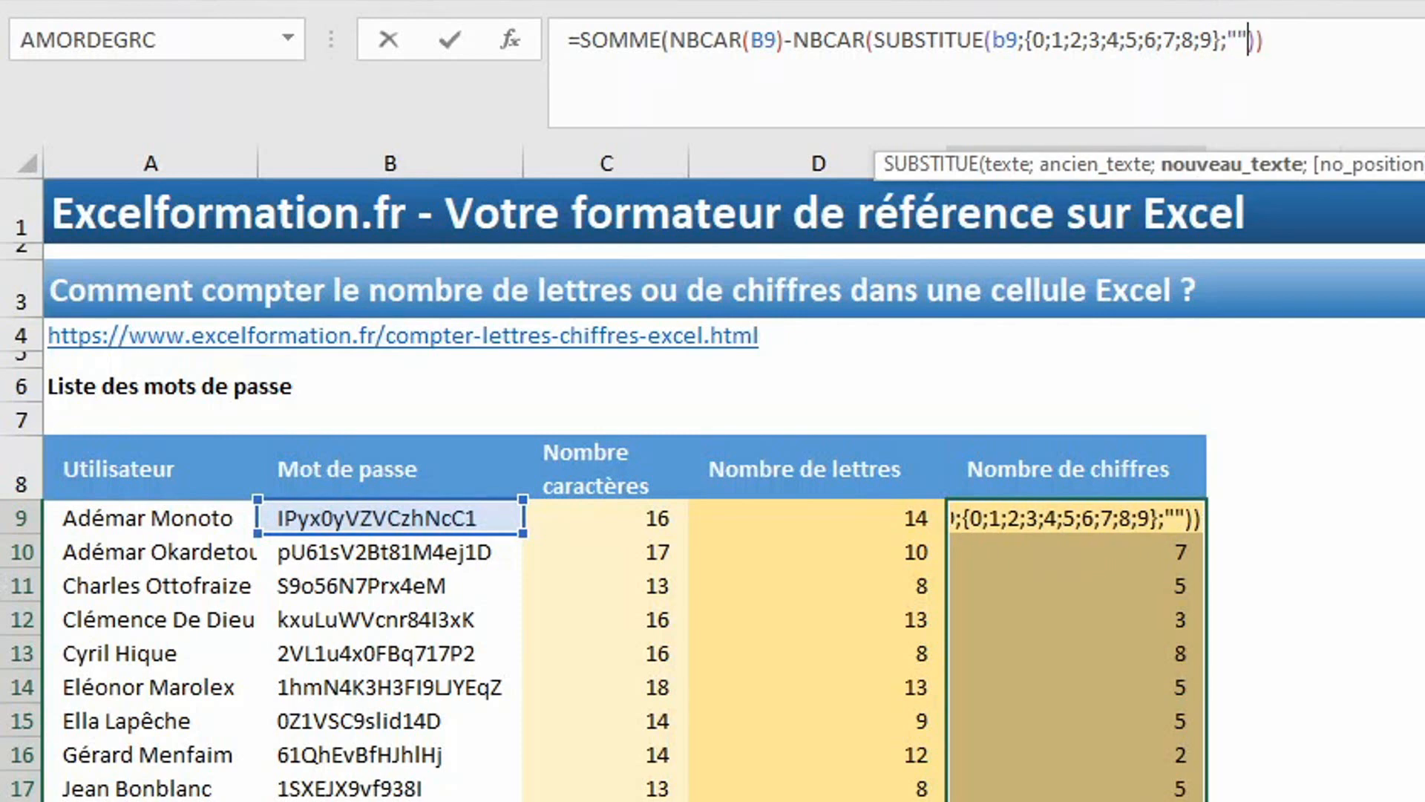
type(")")
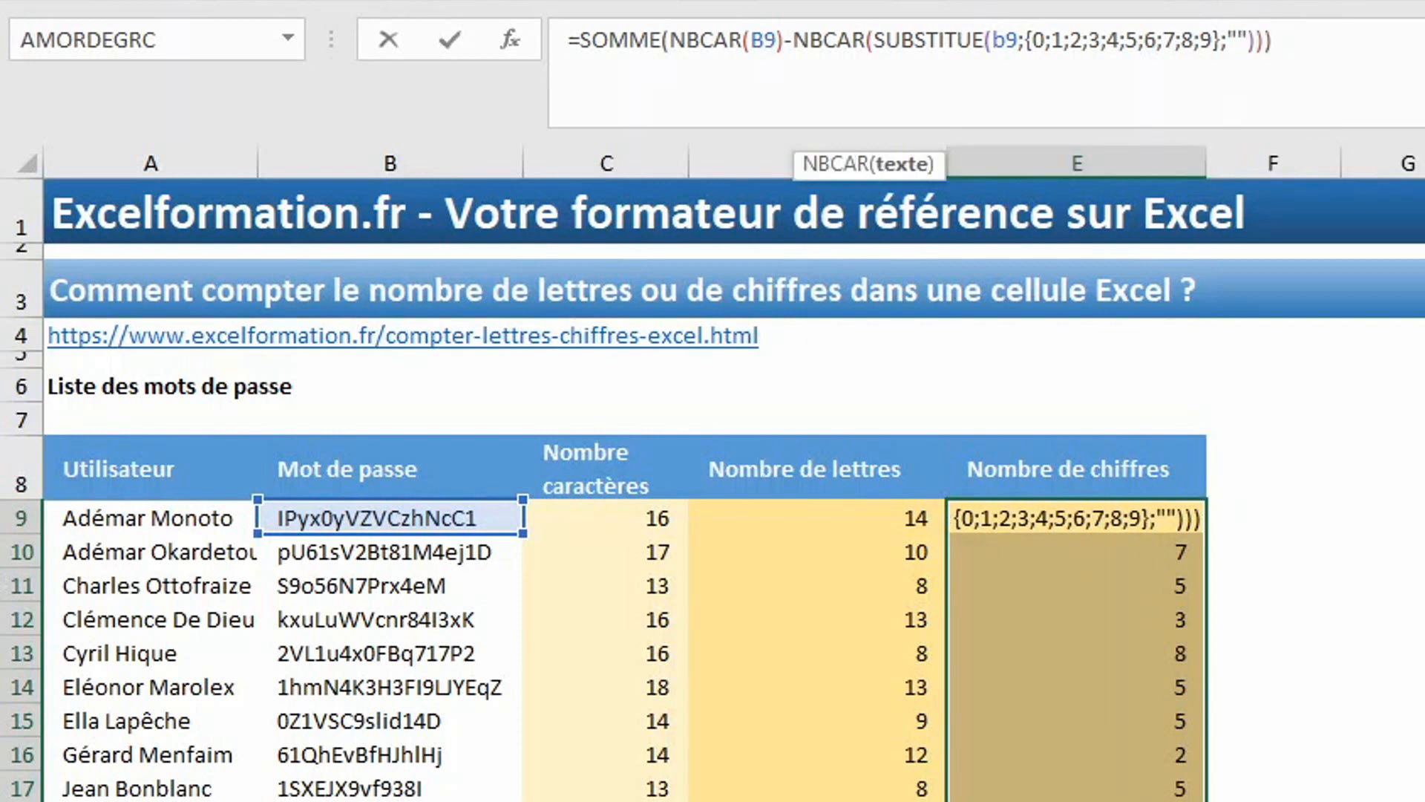
key("ctrl+Return")
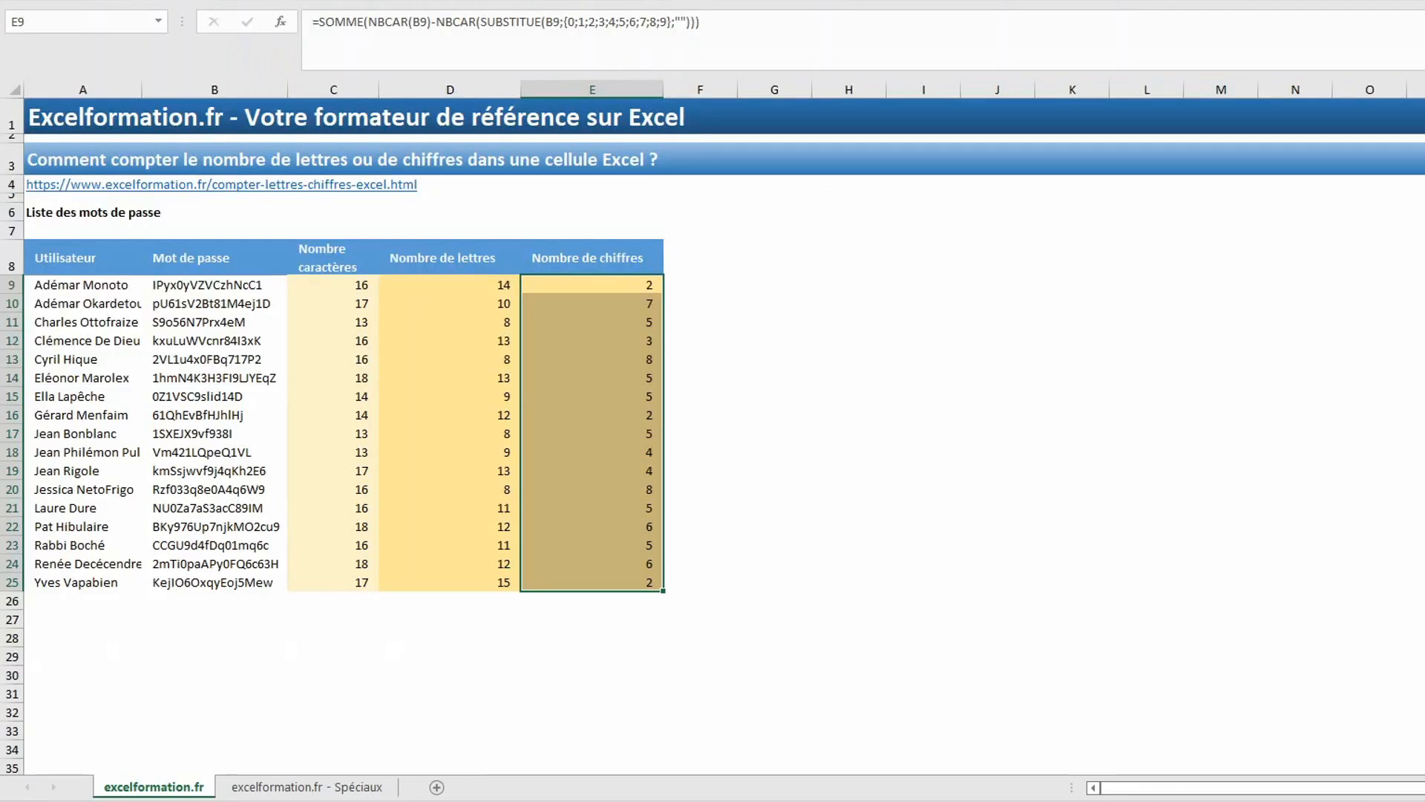
- Copy the SOMME formula from E9 into cell D9 of the "excelformation.fr - Spéciaux" sheet
left_click(311, 787)
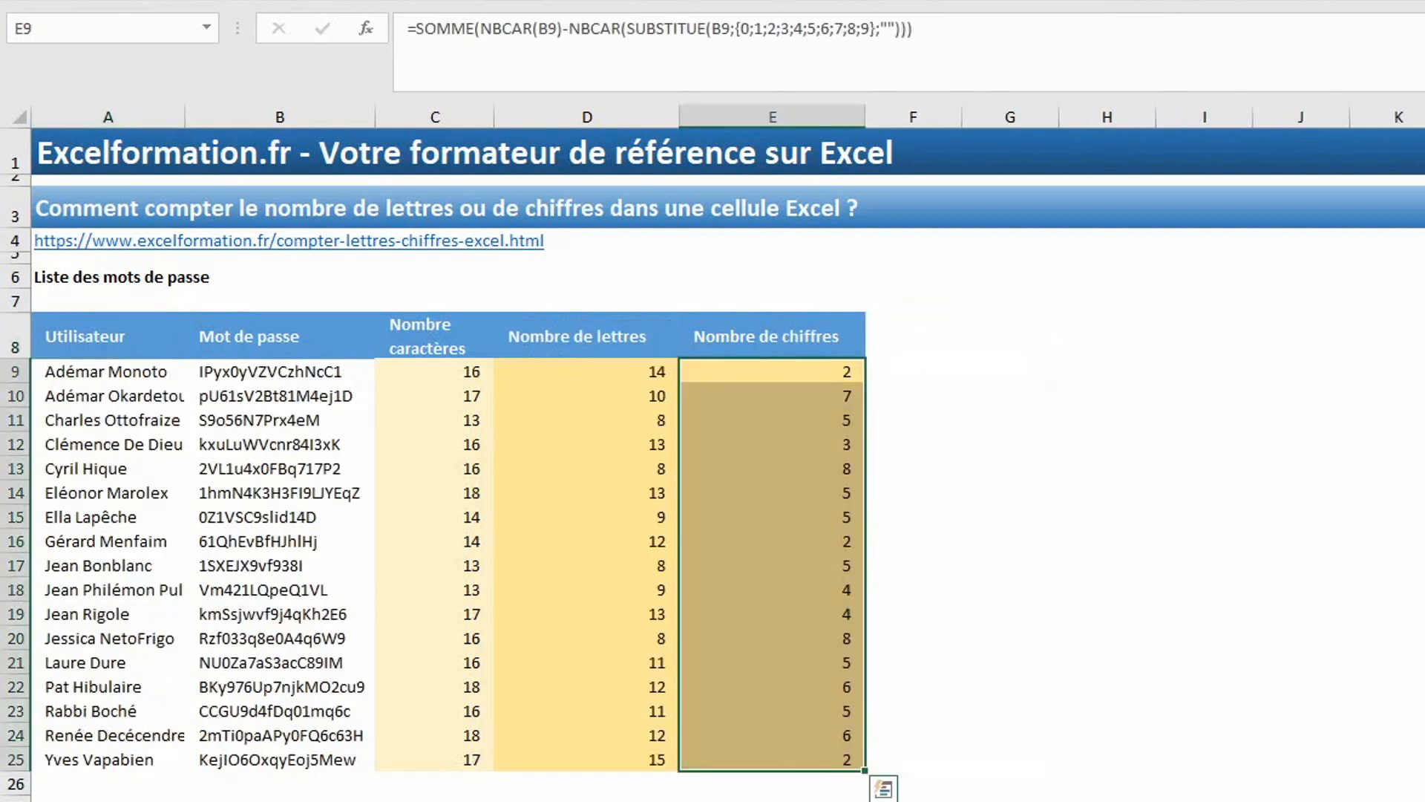
left_click_drag(913, 30, 237, 33)
key("ctrl+c")
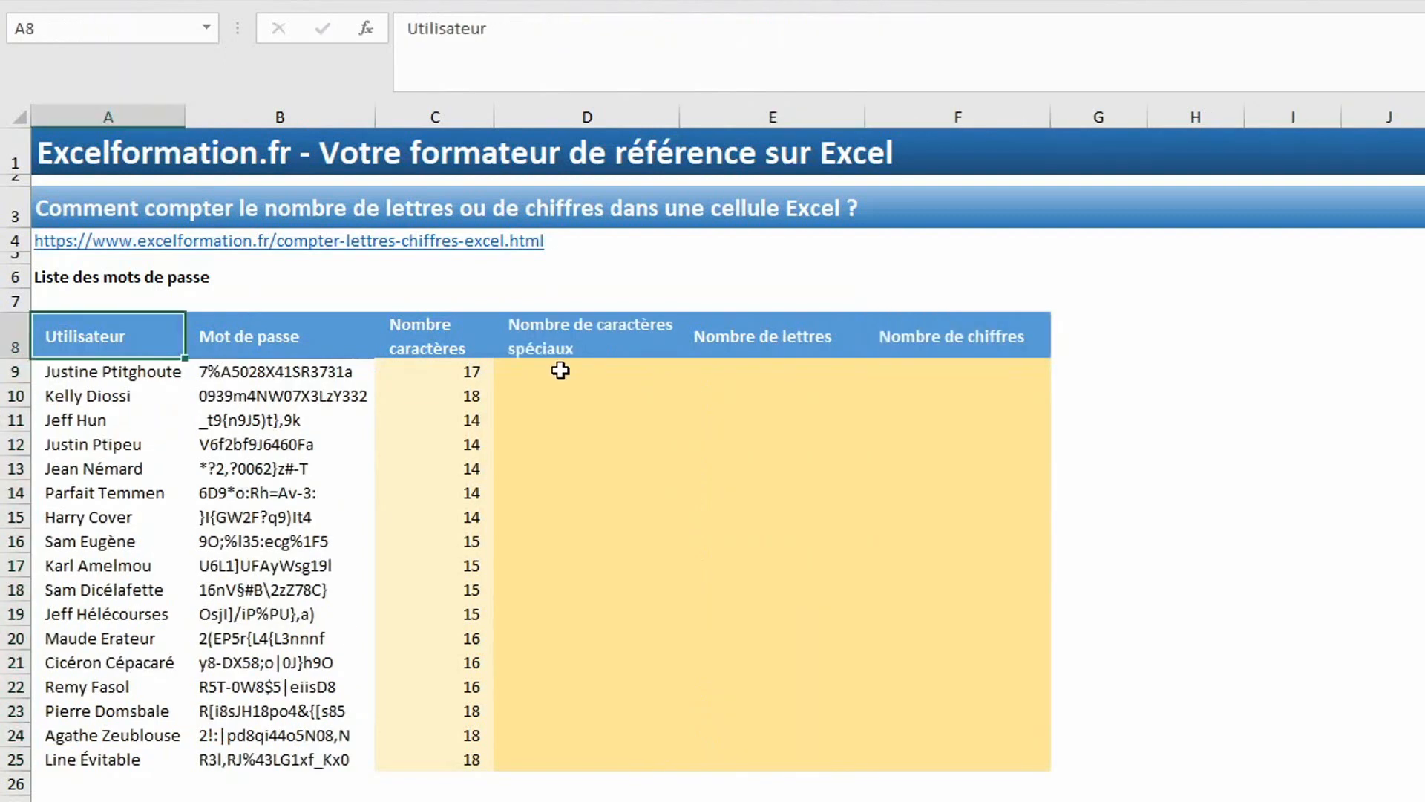
left_click(561, 369)
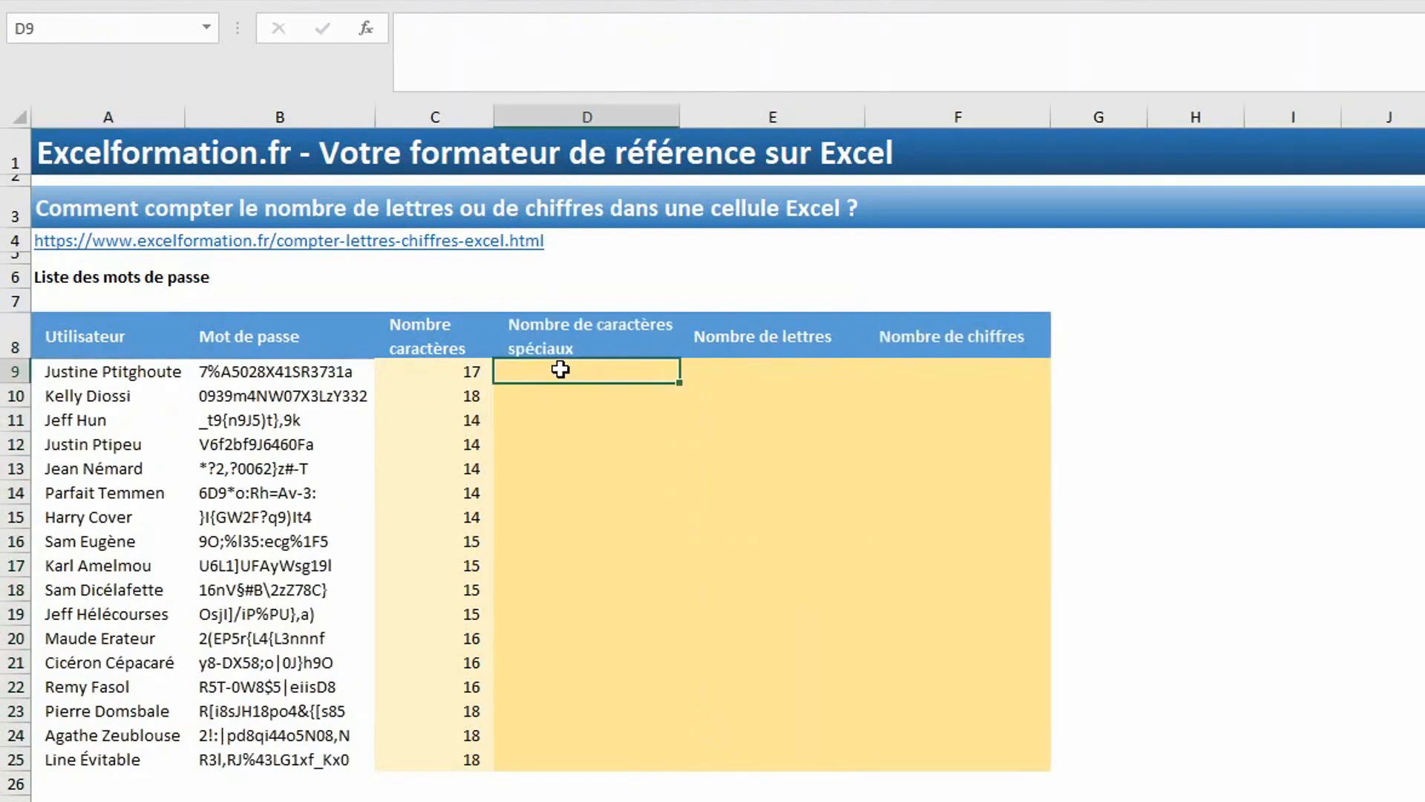
key("F2")
key("ctrl+v")
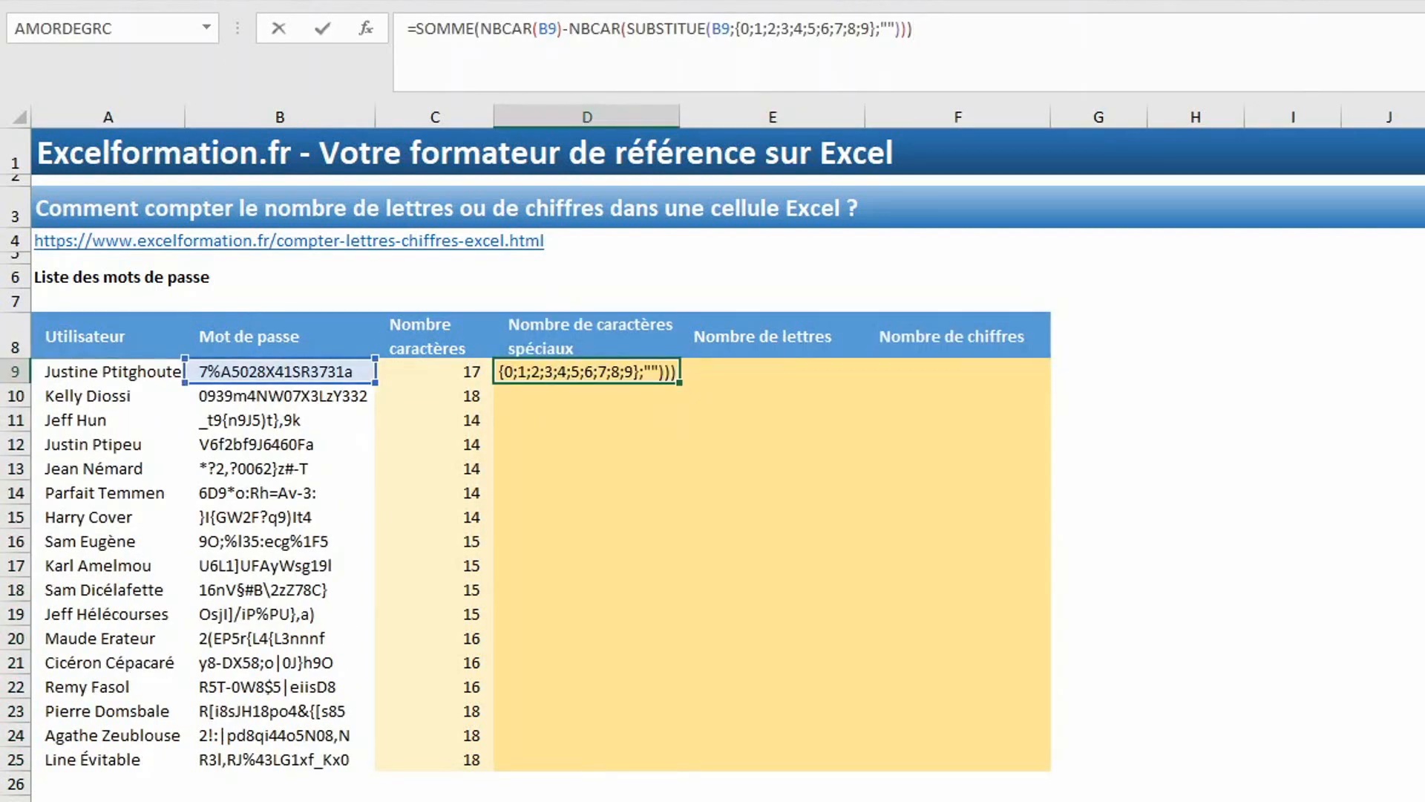
- Extend the array constant in D9's formula after 9 with every letter of the alphabet in quotes, separated by semicolons
left_click(871, 22)
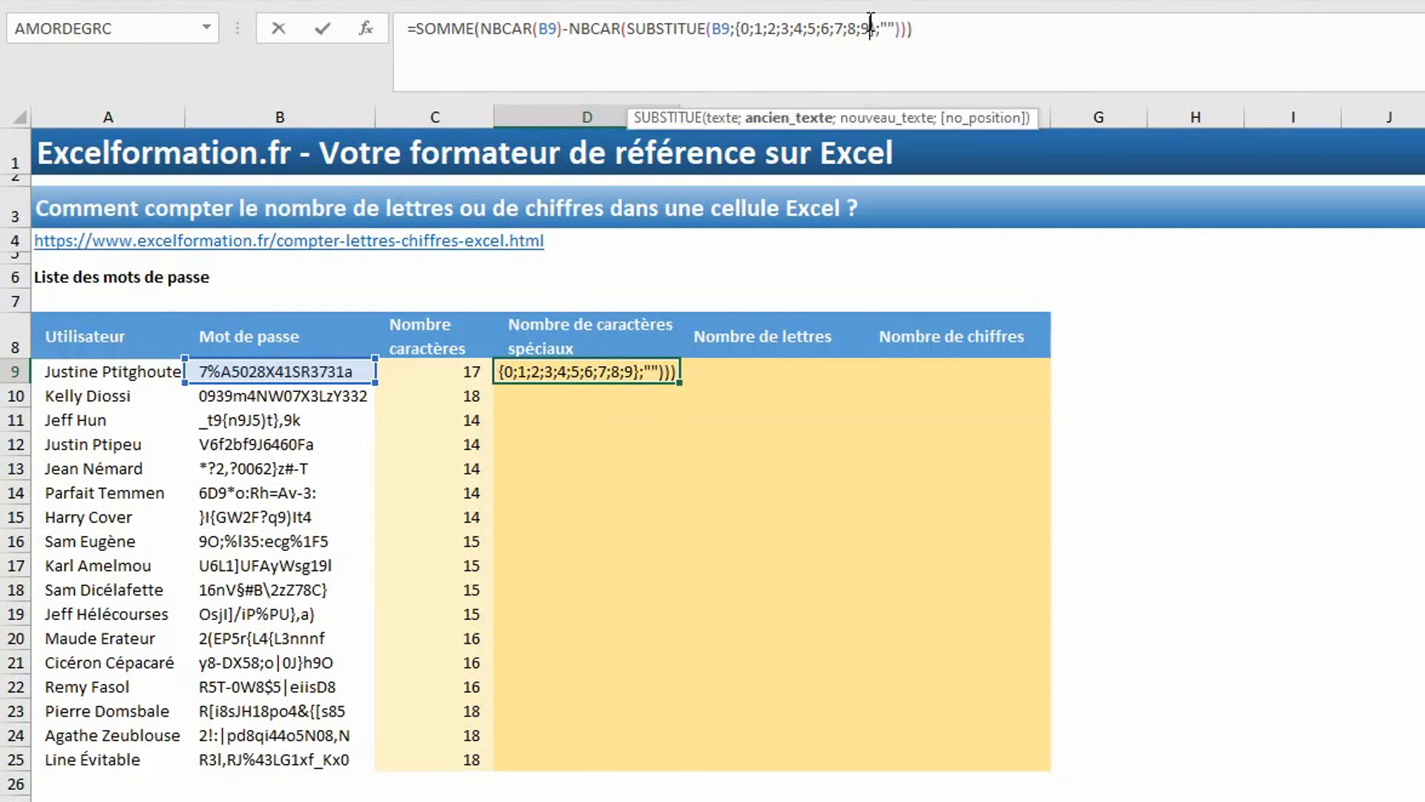
type(";\"a\";\"b\"")
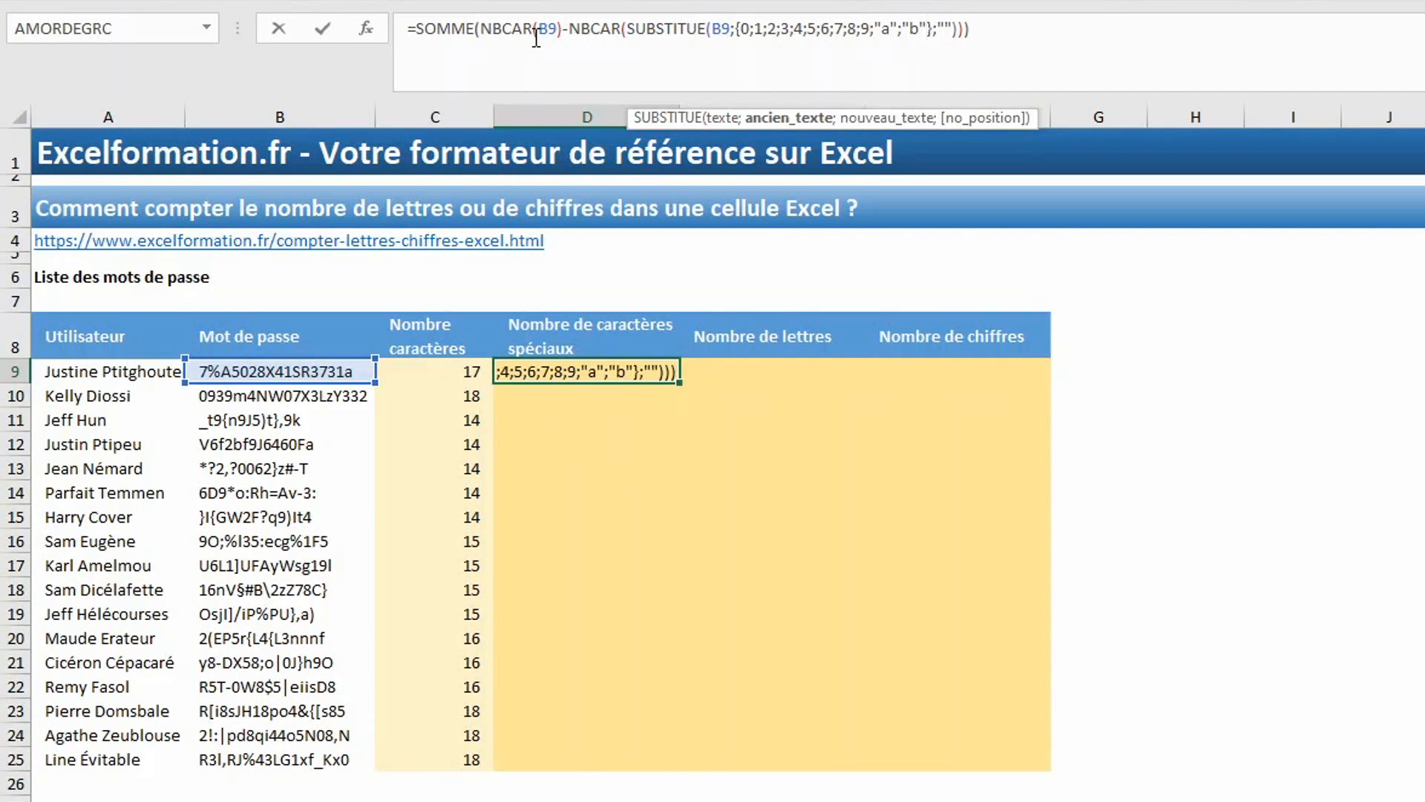
type(";")
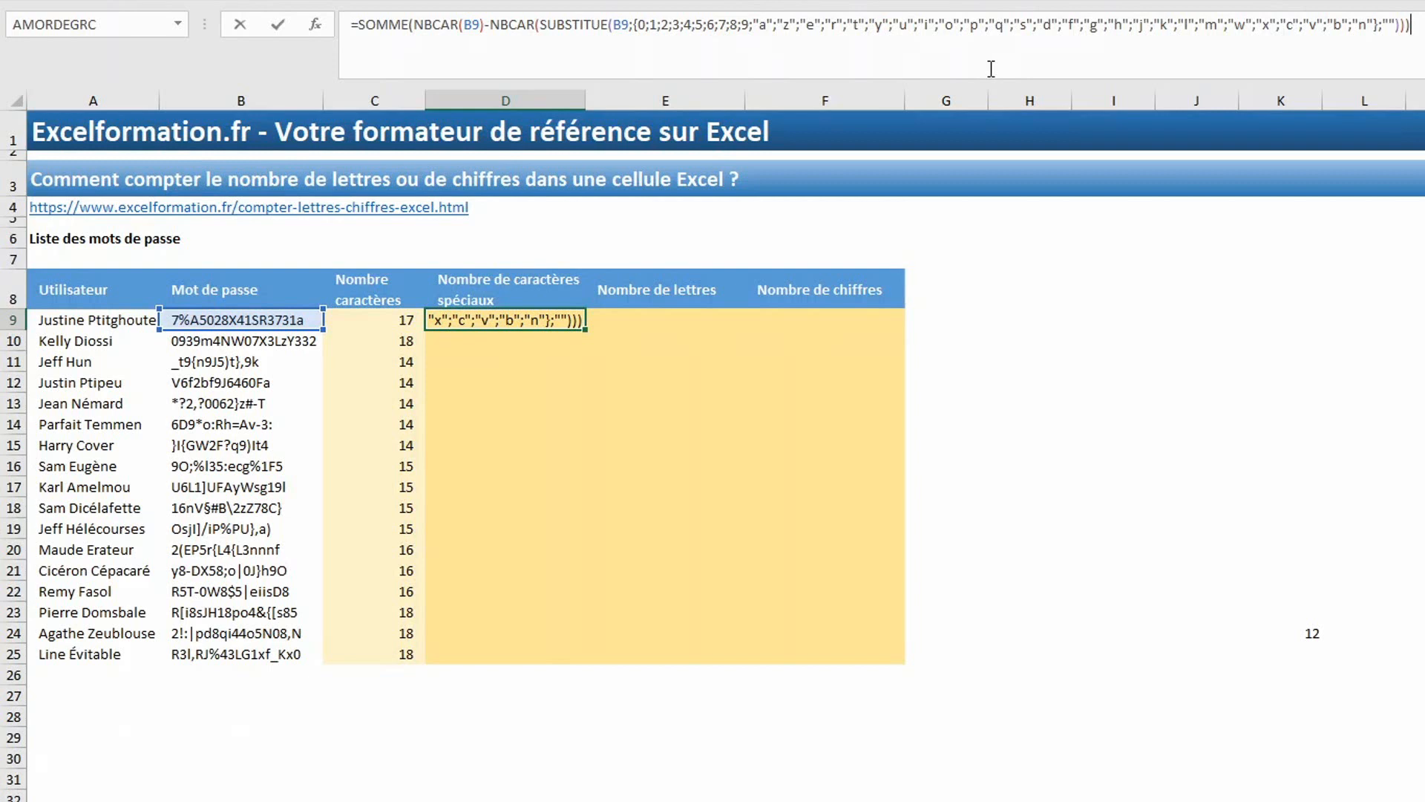
- Wrap the B9 inside SUBSTITUE in MINUSCULE( ) and validate the formula in D9
left_click(615, 30)
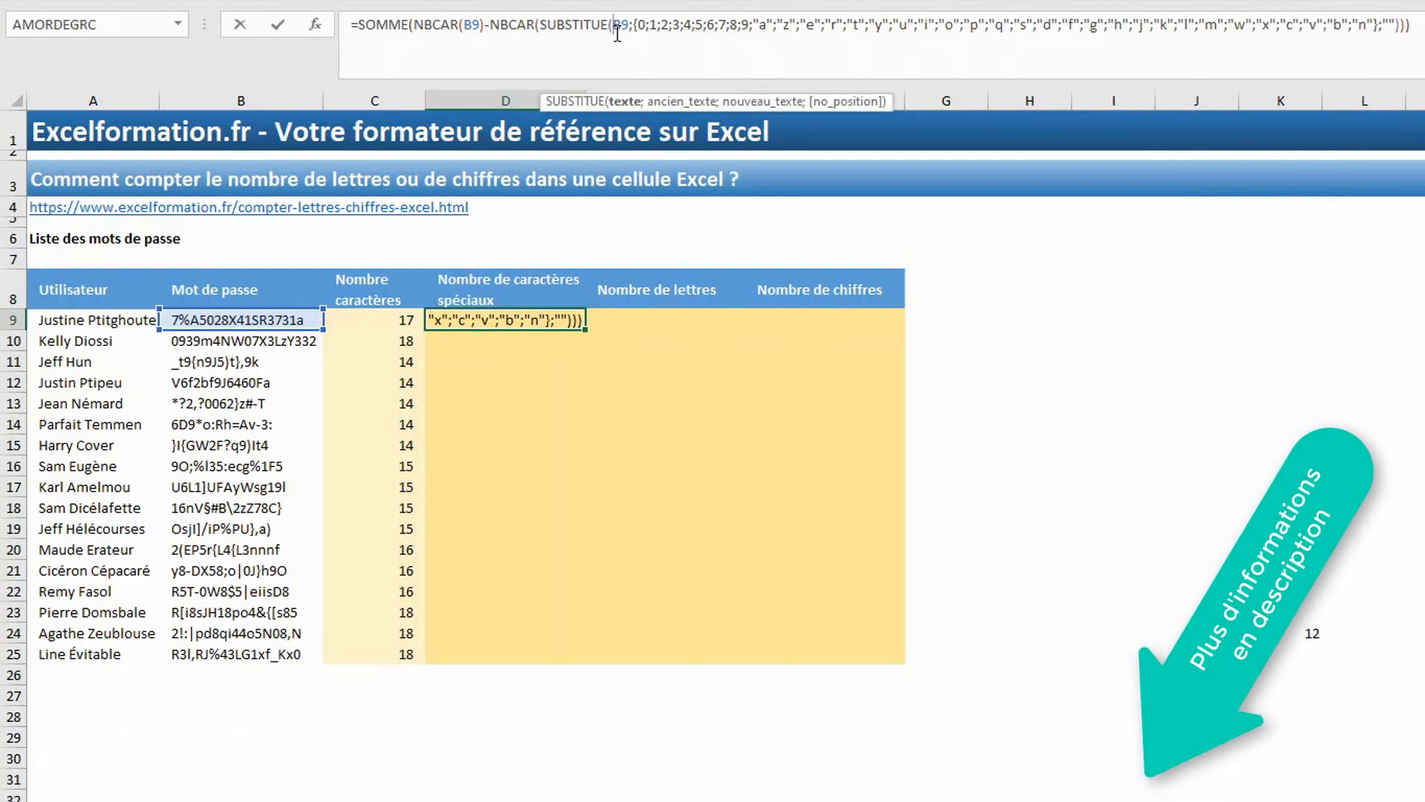
type("minu")
key("Tab")
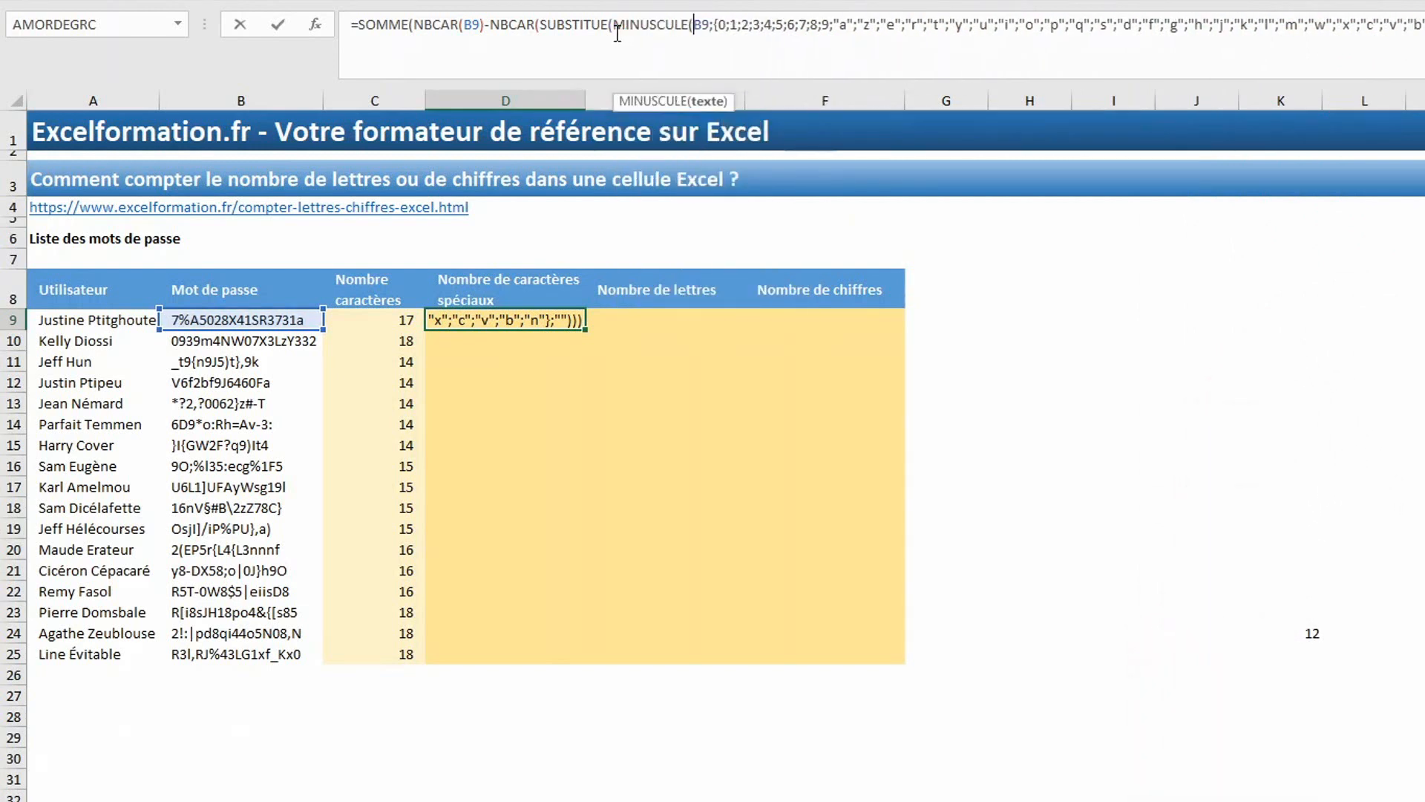
key("Right")
key("Right")
type(")")
key("Return")
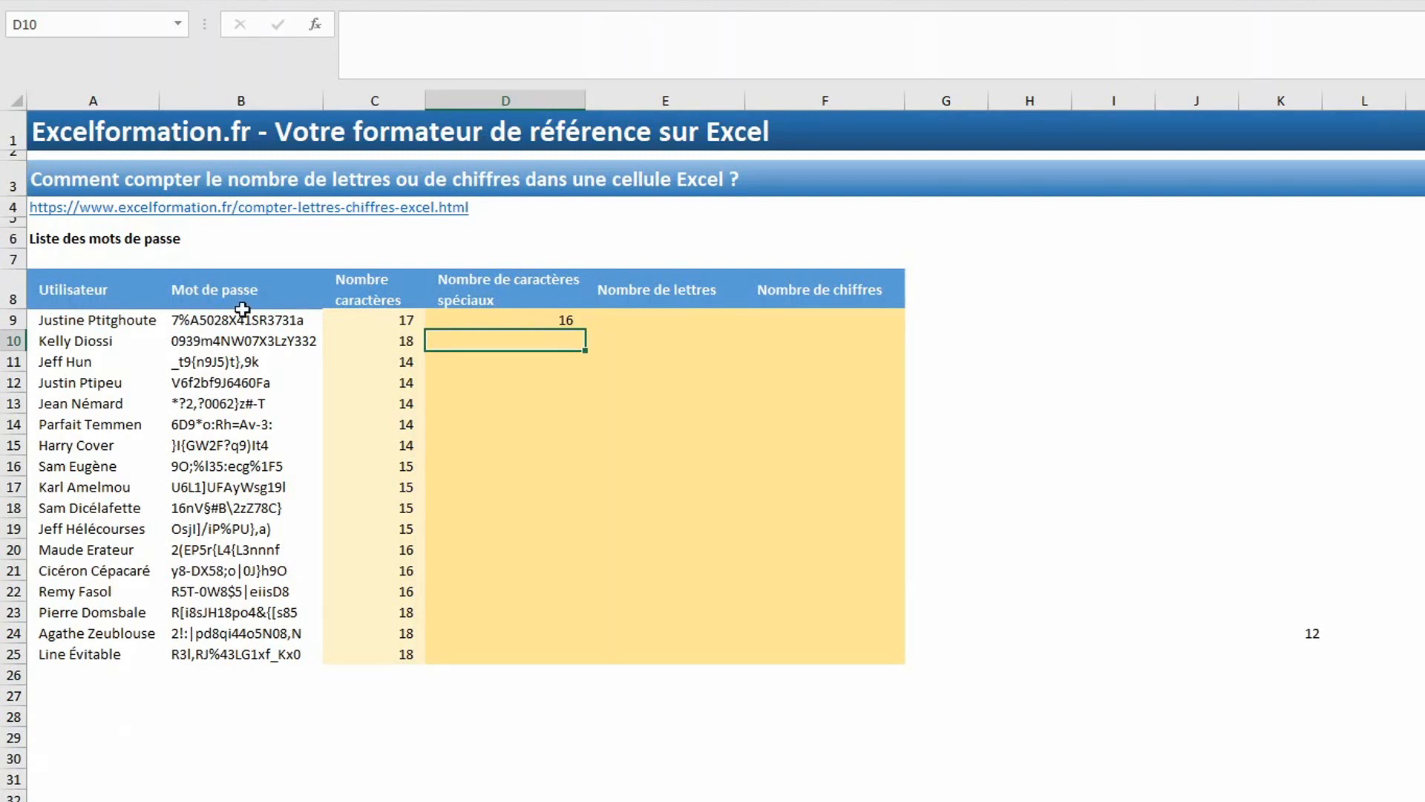
- Prefix D9's formula with NBCAR(B9)- so the SOMME result is subtracted from the total length, and fill it down to D25
left_click(501, 320)
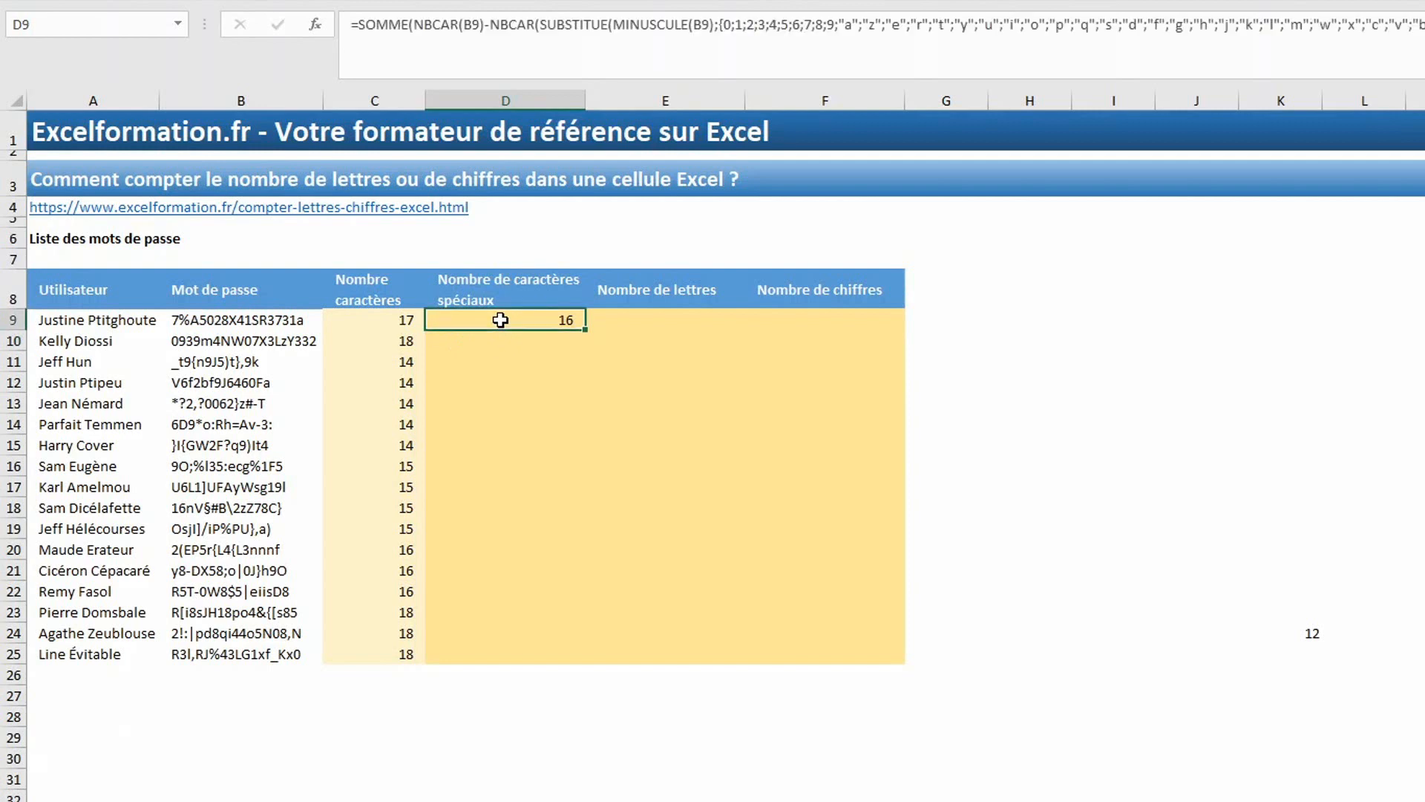
left_click(358, 25)
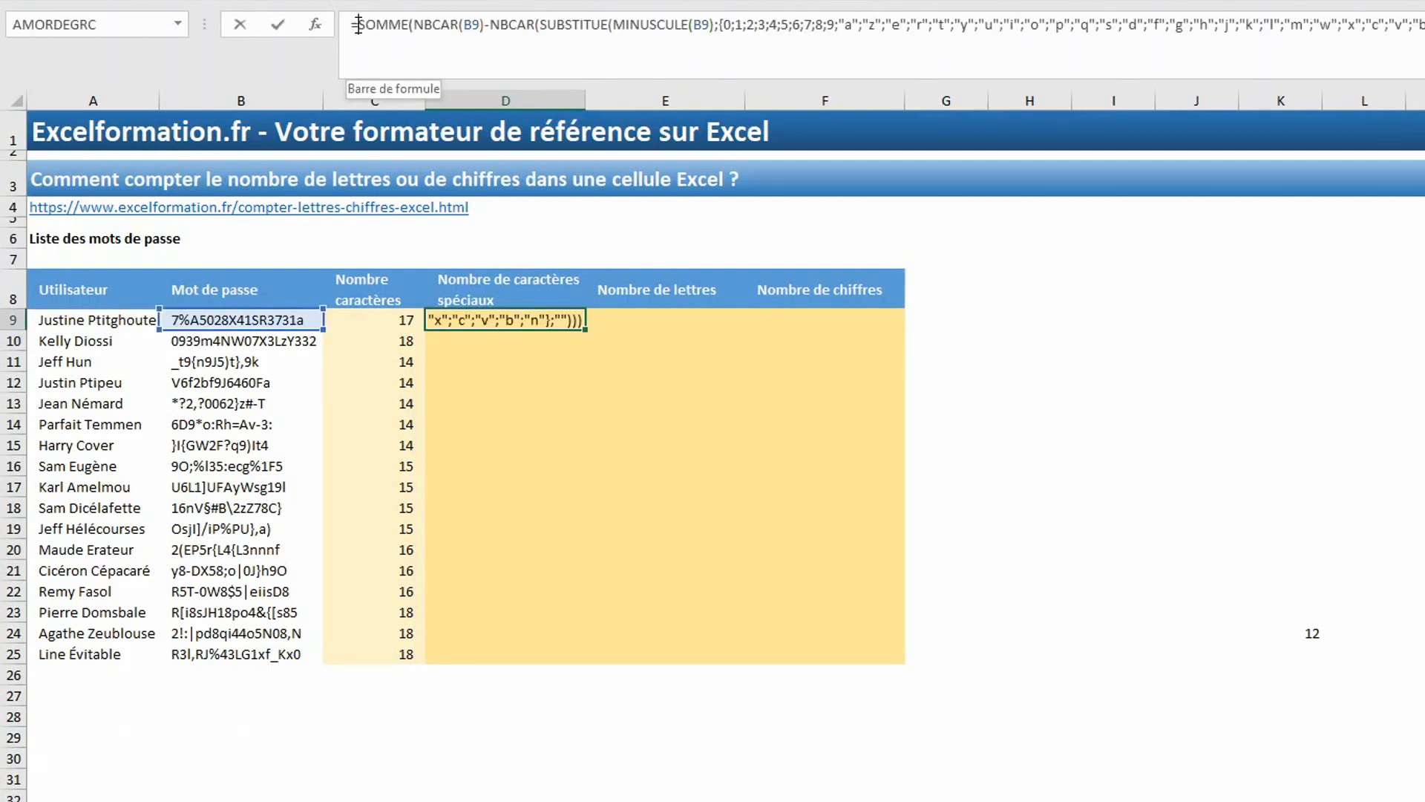
type("nbcar")
key("Tab")
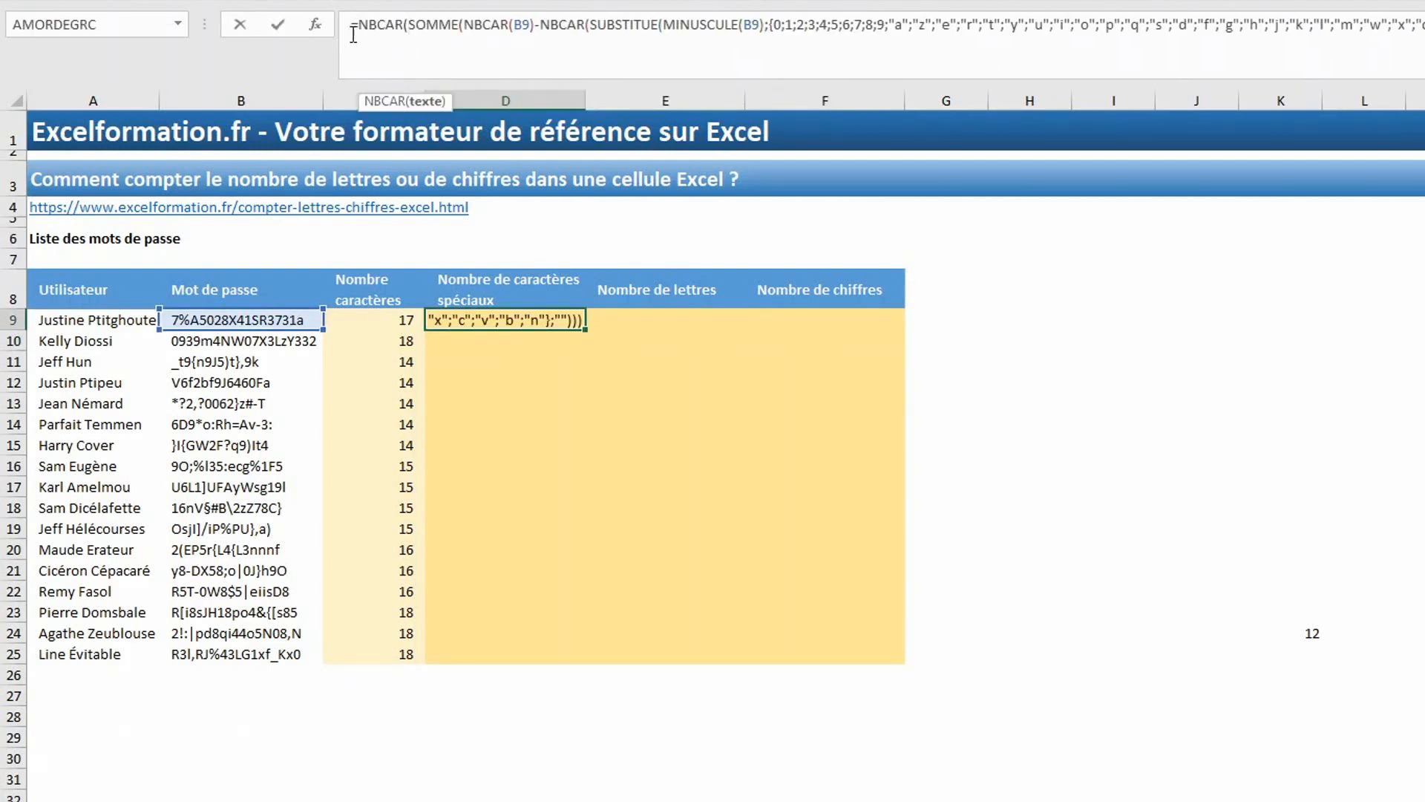
left_click(259, 320)
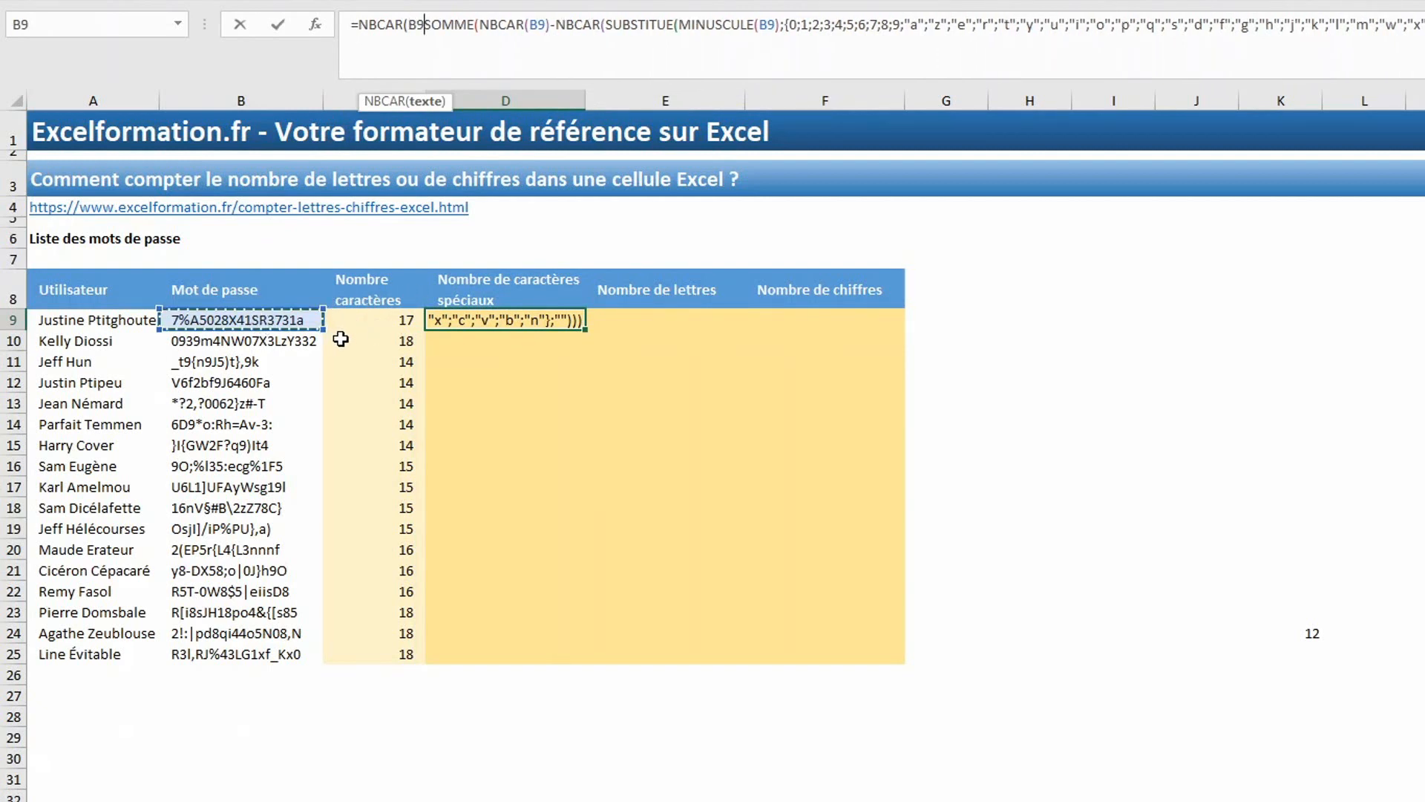
type(")-")
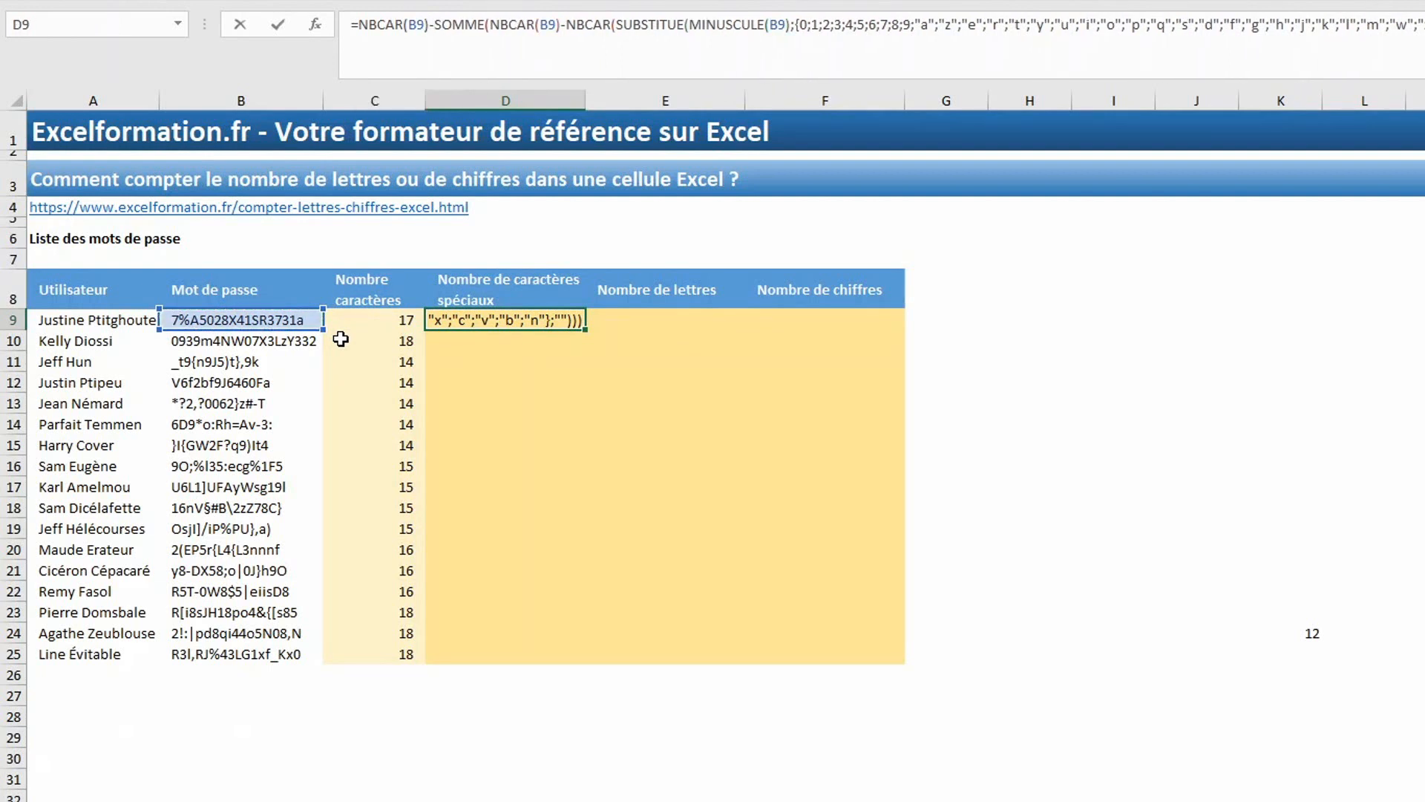
key("Return")
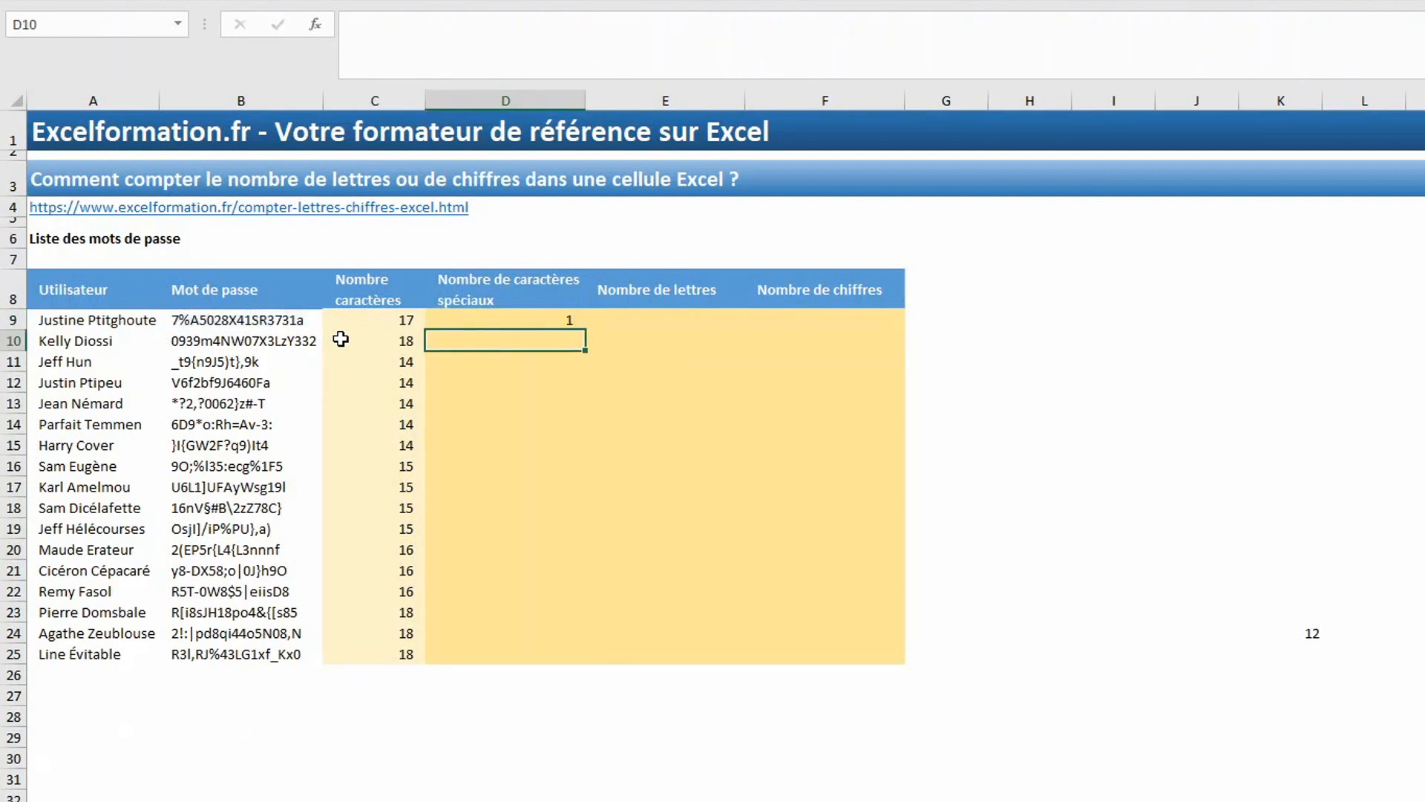
left_click(562, 318)
double_click(586, 328)
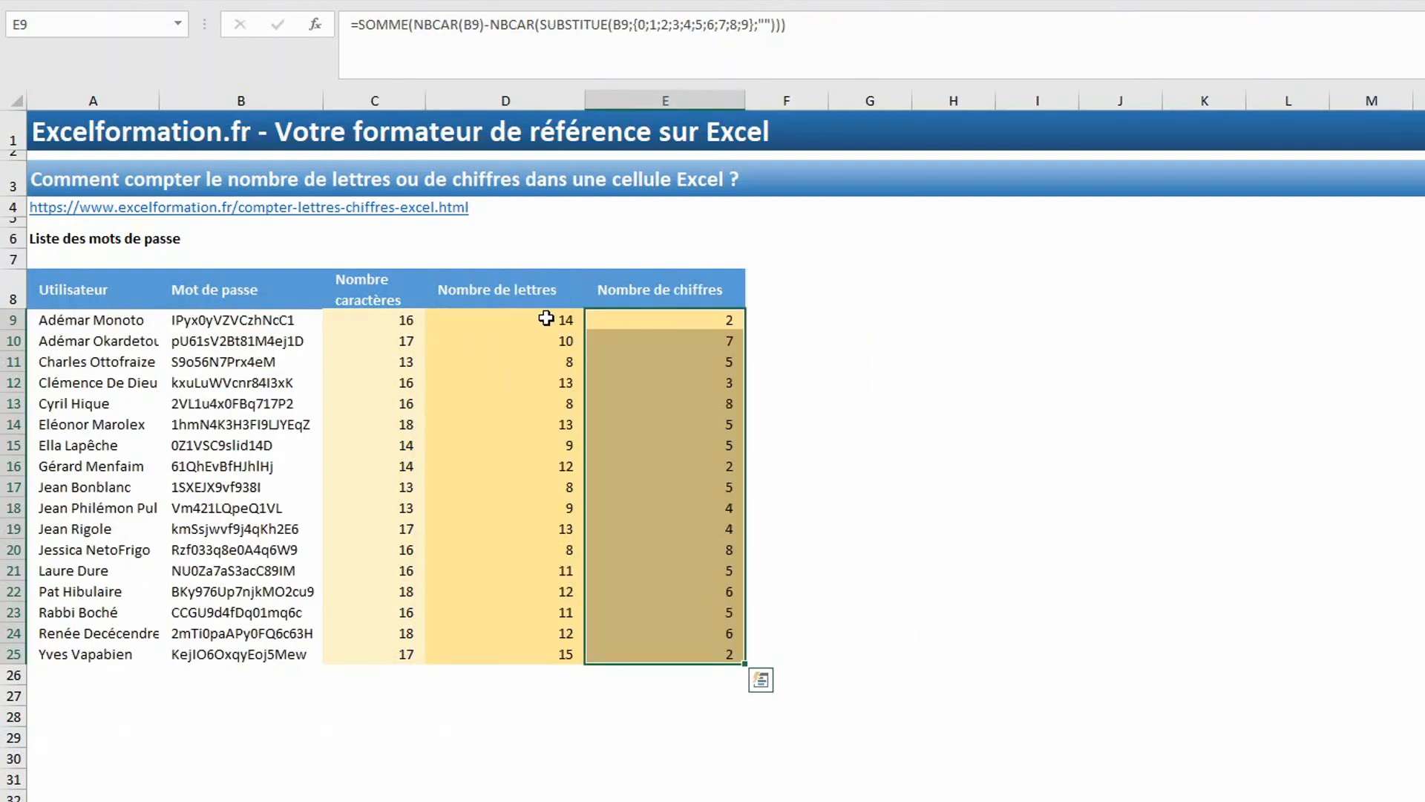
- Copy the nested SUBSTITUE letter-count formula from D9 of the letters-and-digits sheet into E9 of the special-characters sheet
double_click(546, 319)
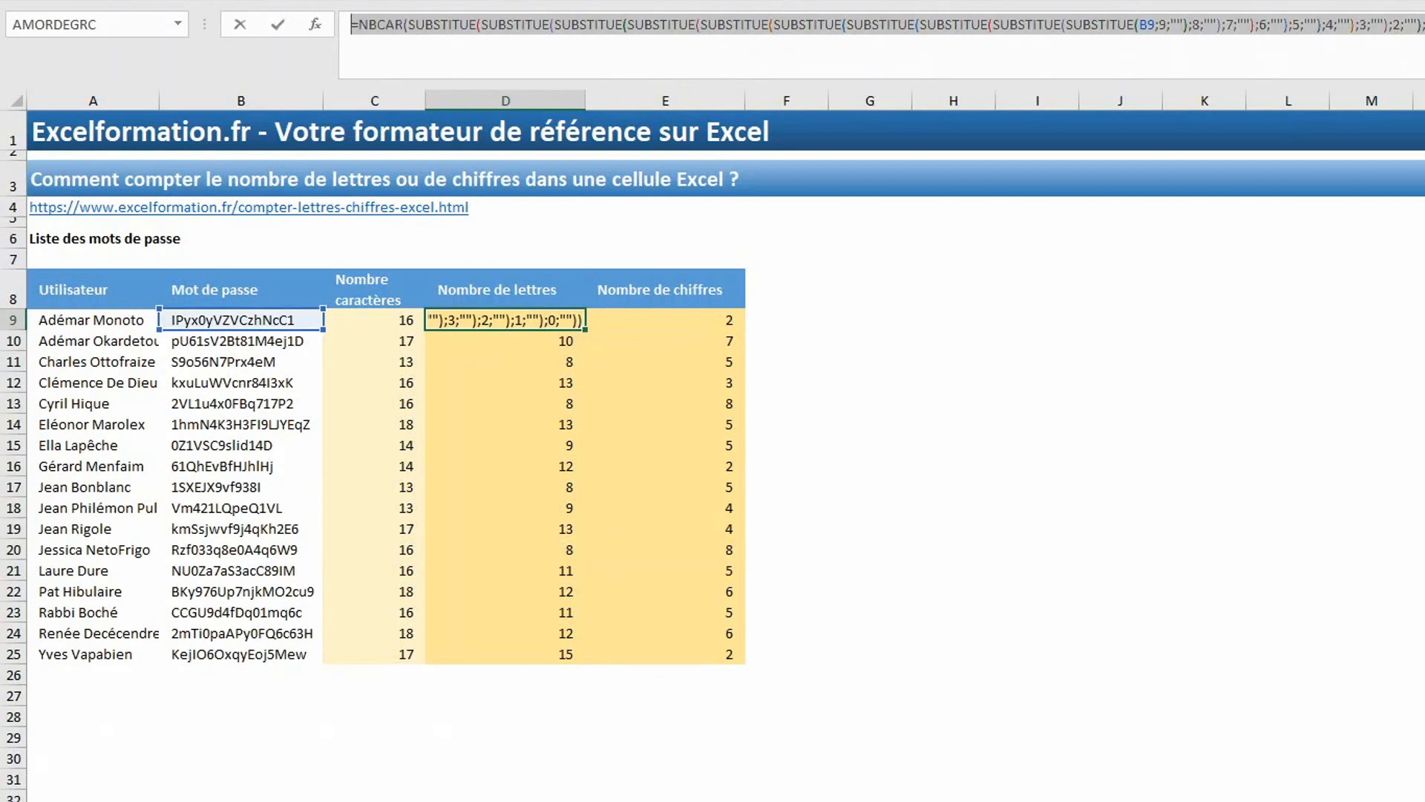
key("Escape")
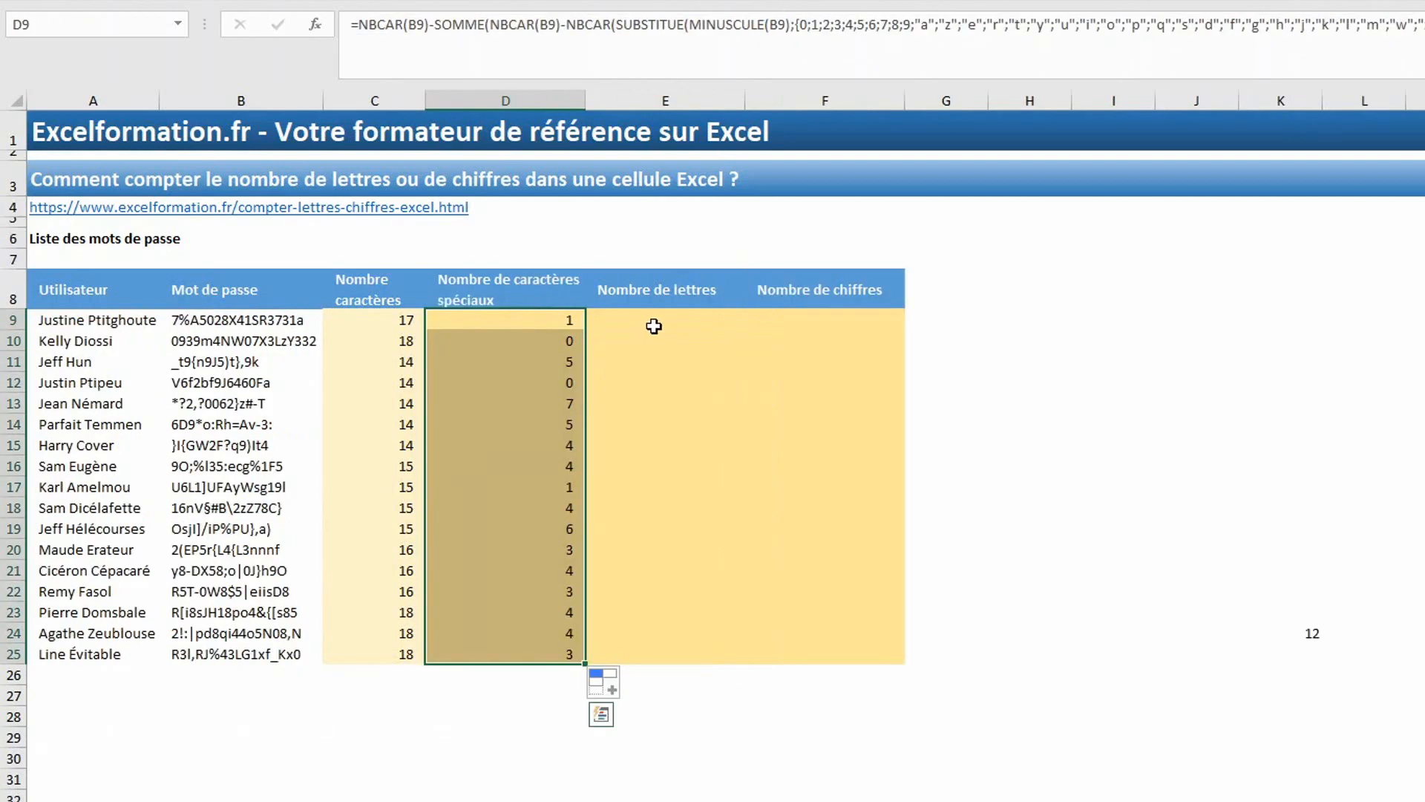
left_click(653, 325)
left_click(499, 46)
type("=NBCAR(SUBSTITUE(SUBSTITUE(SUBSTITUE(SUBSTITUE(SUBSTITUE(SUBSTITUE(SUBSTITUE(SUBSTITUE(SUBSTITUE(SUBSTITUE(B9;9;\"\");8;\"\");7;\"\");6;\"\");5;\"\");4;\"\");3;\"\");2;\"\");1;\"\");0;\"\"))")
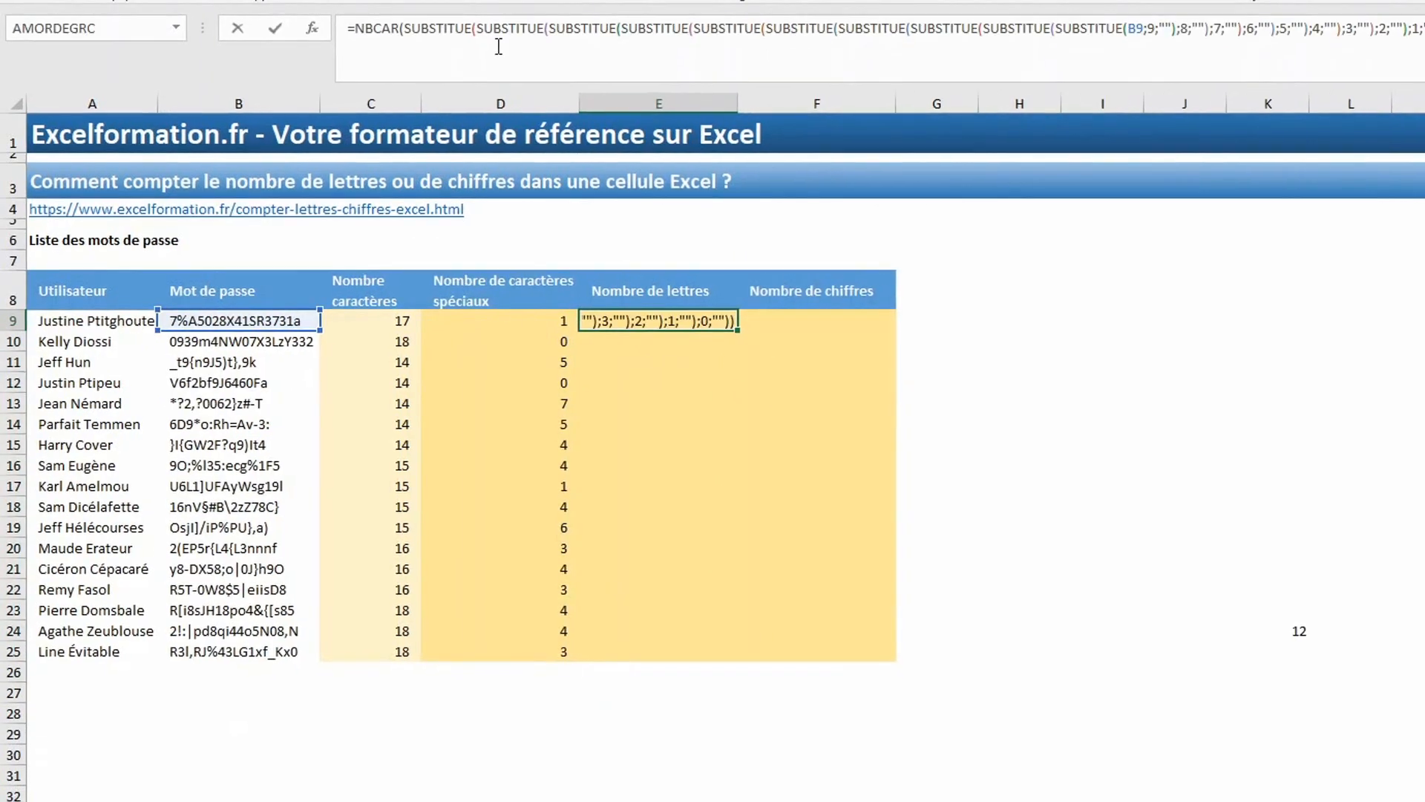
- Append -D9 to the letter-count formula in E9 and fill it down to E25
type("-")
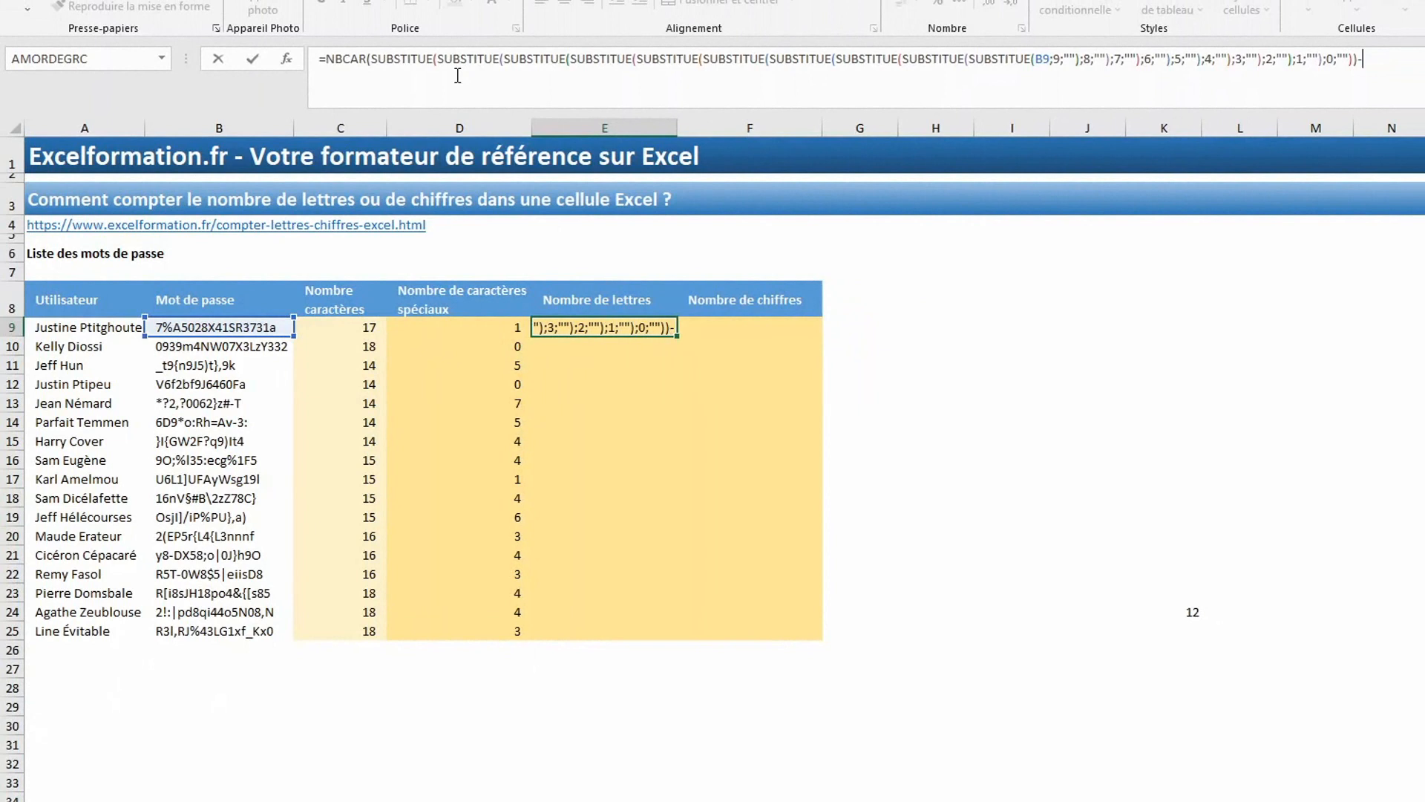
left_click(414, 325)
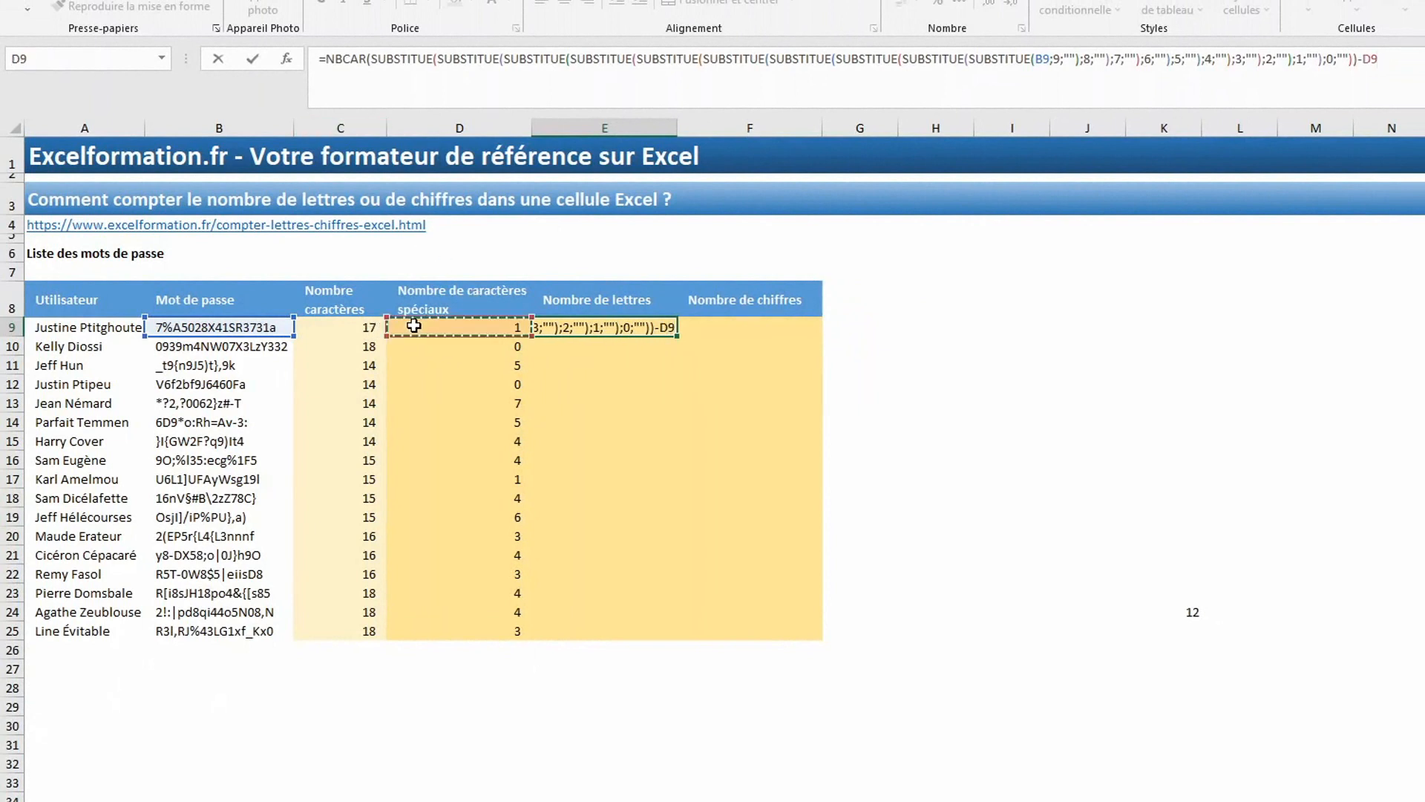
key("Return")
left_click(647, 327)
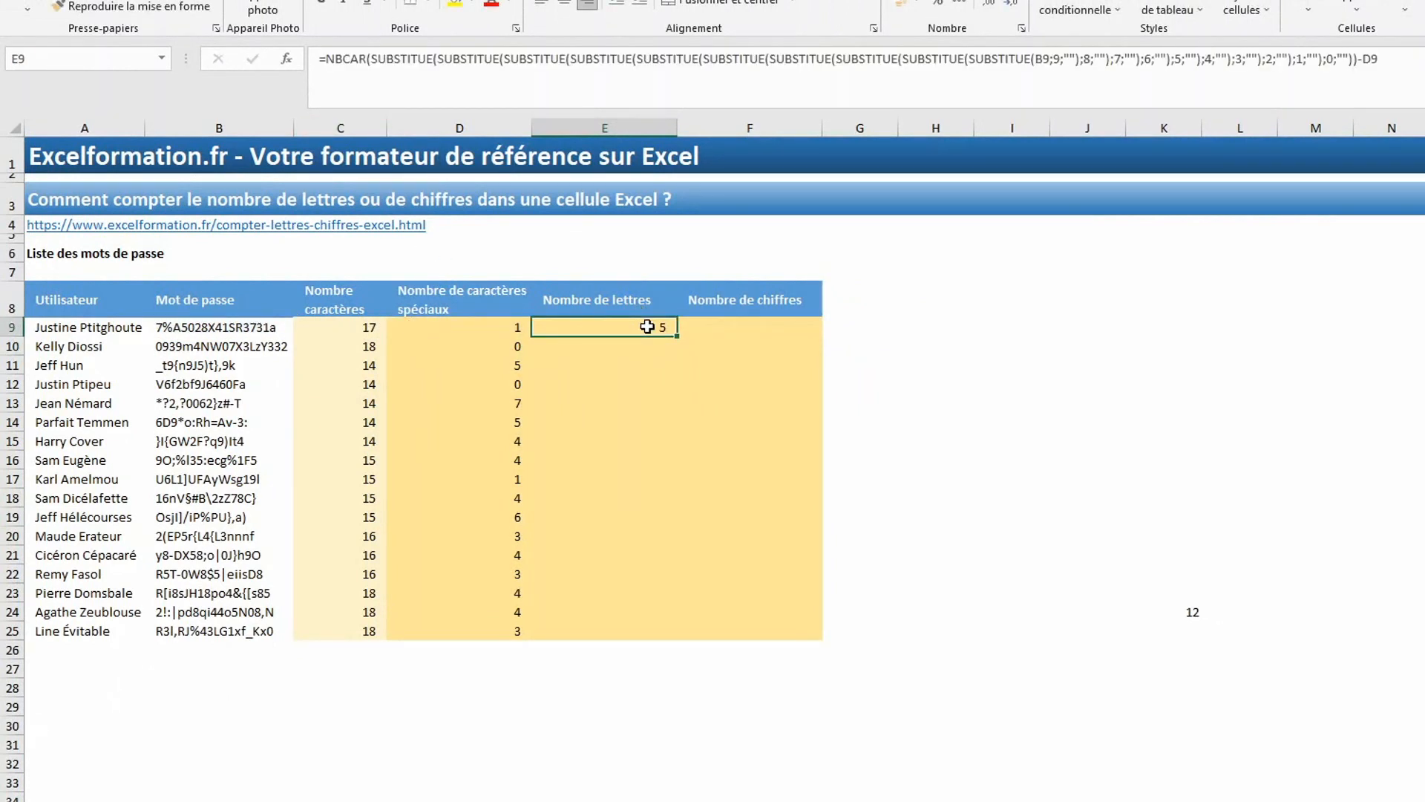
double_click(677, 336)
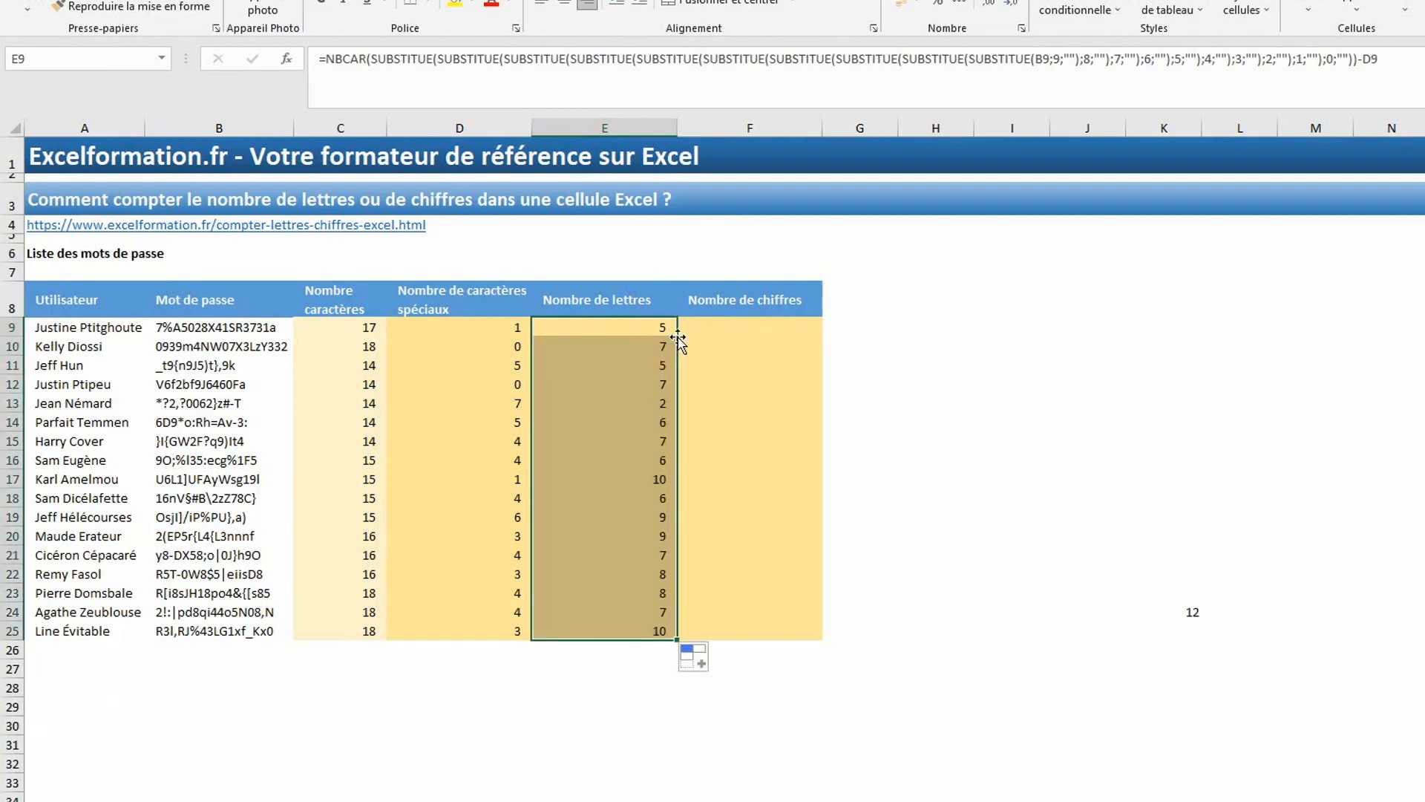
- Fill F9:F25 under "Nombre de chiffres" with the formula =C9-D9-E9
left_click_drag(705, 326, 730, 634)
type("=")
key("Left")
key("Left")
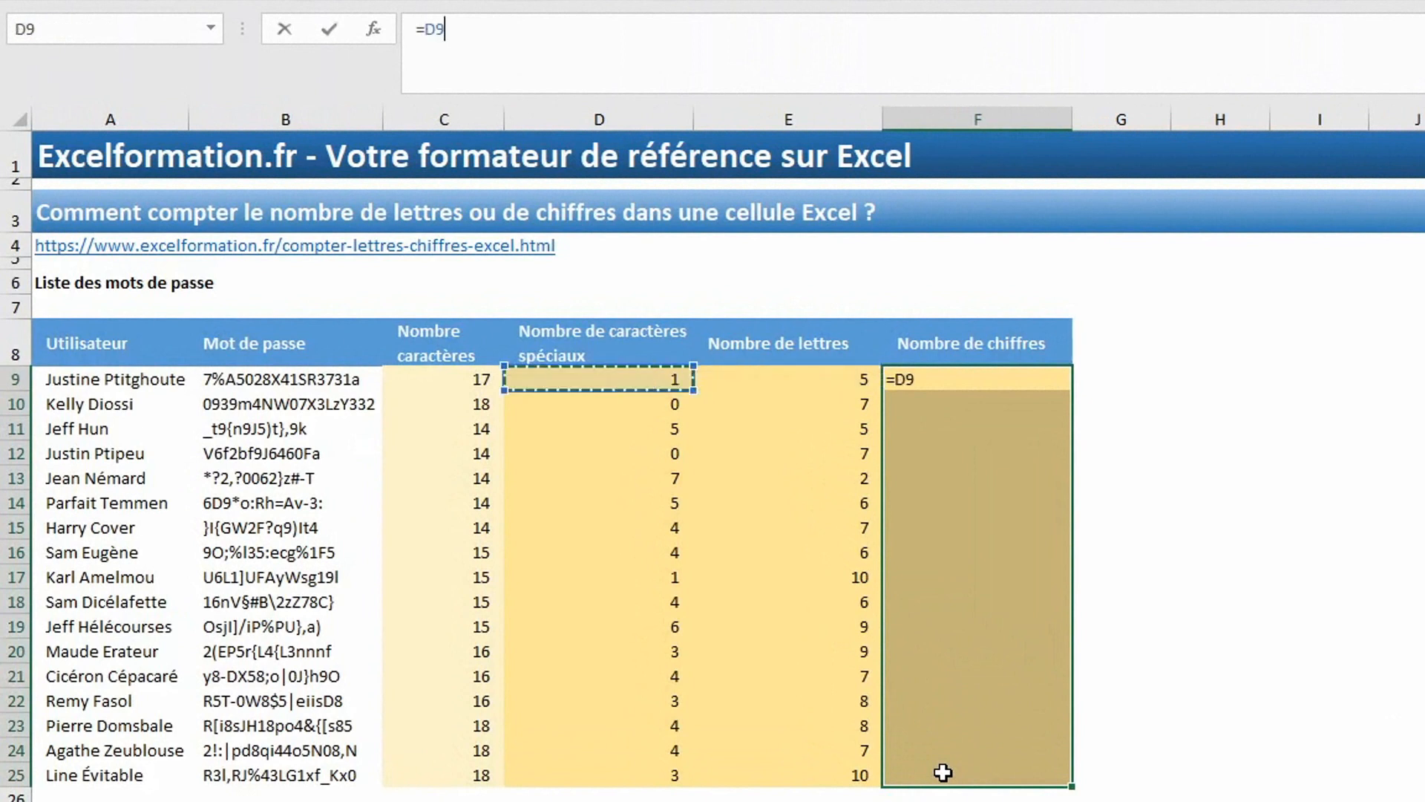
key("Left")
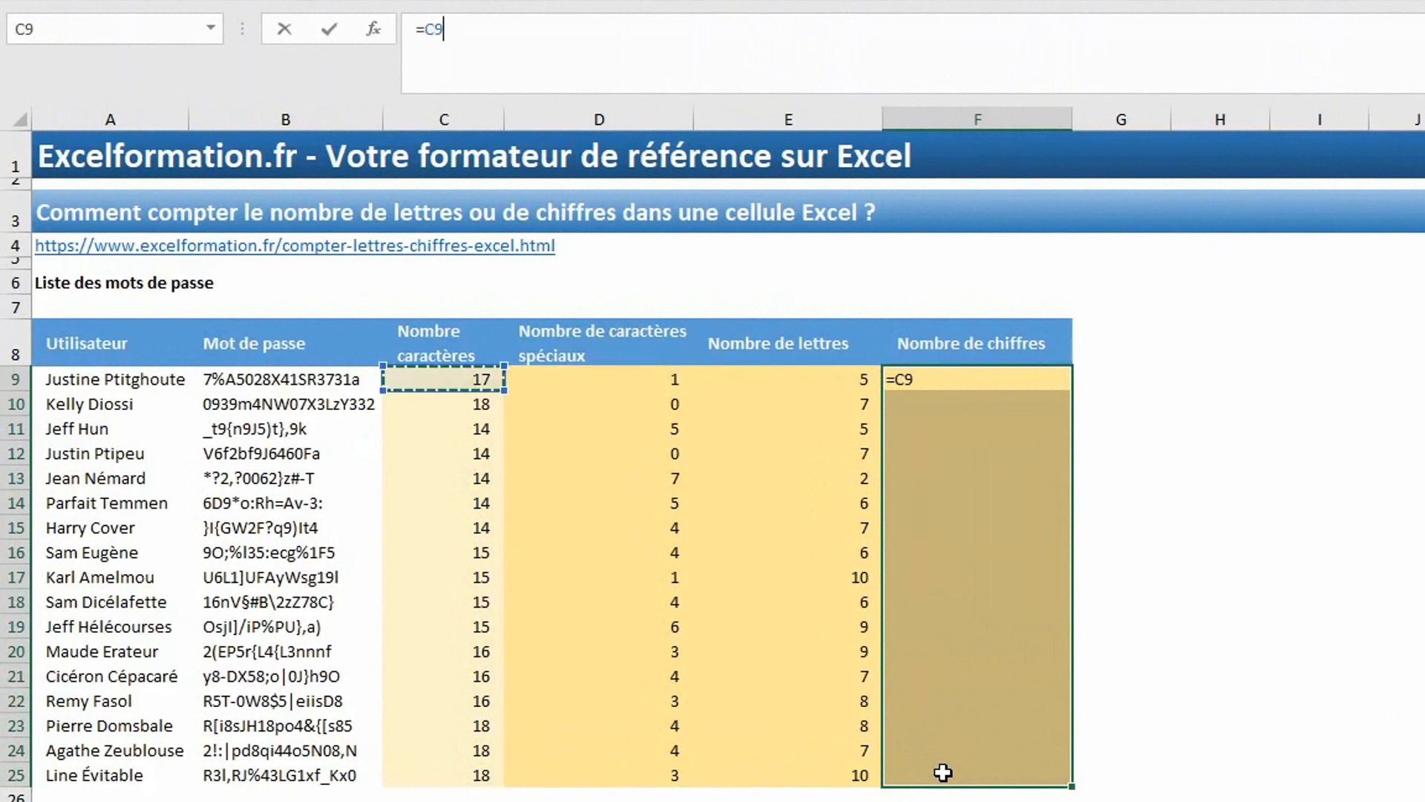
type("-")
key("Left")
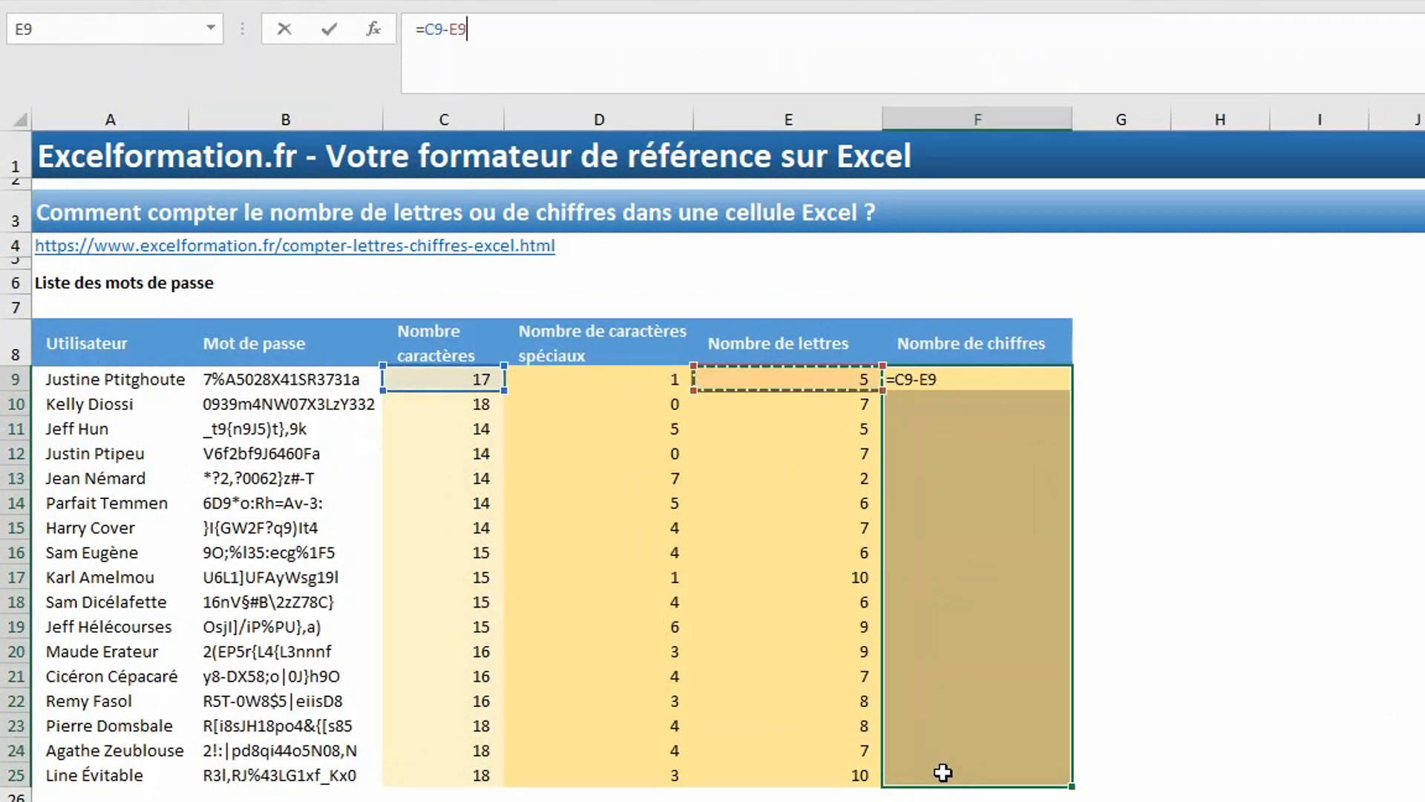
key("Left")
type("-")
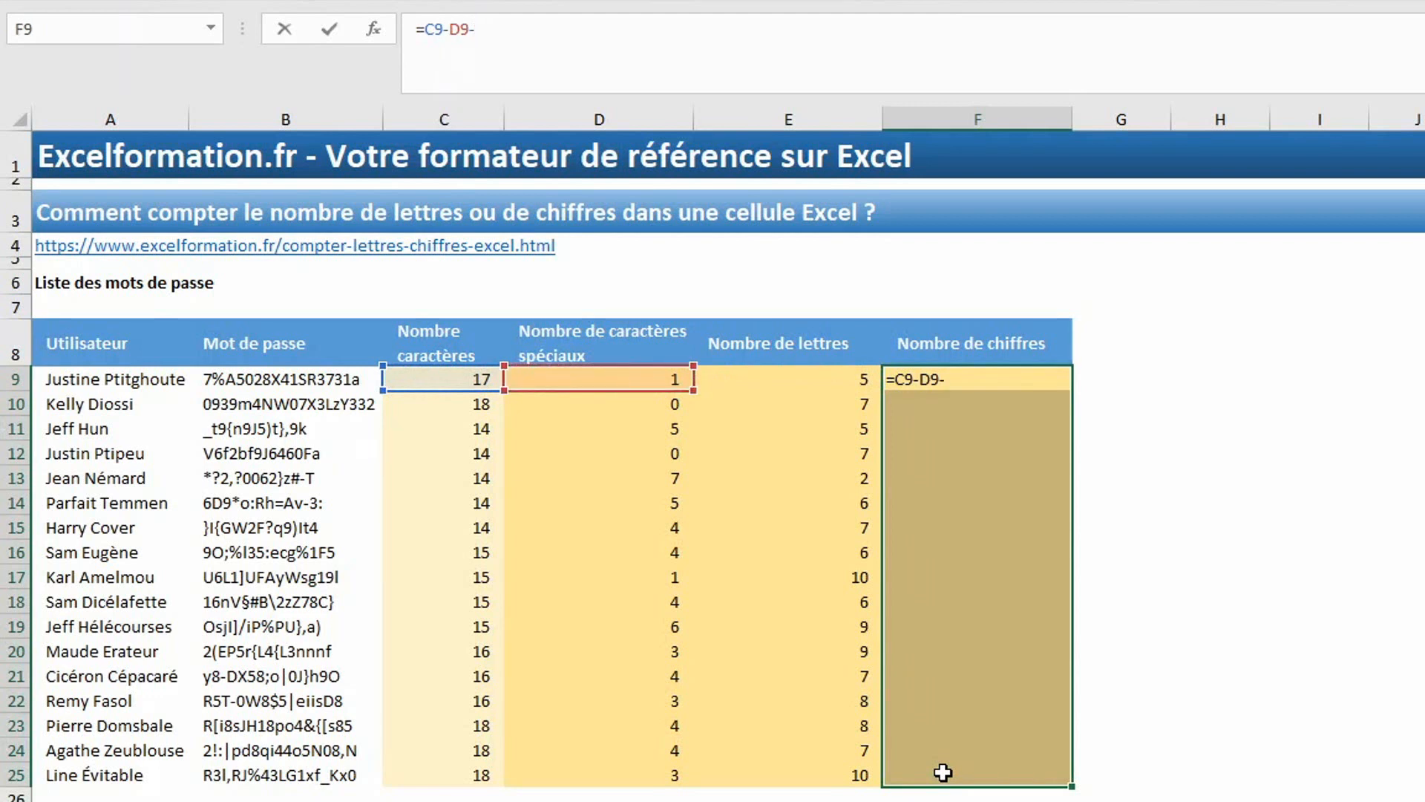
key("Left")
key("ctrl+Return")
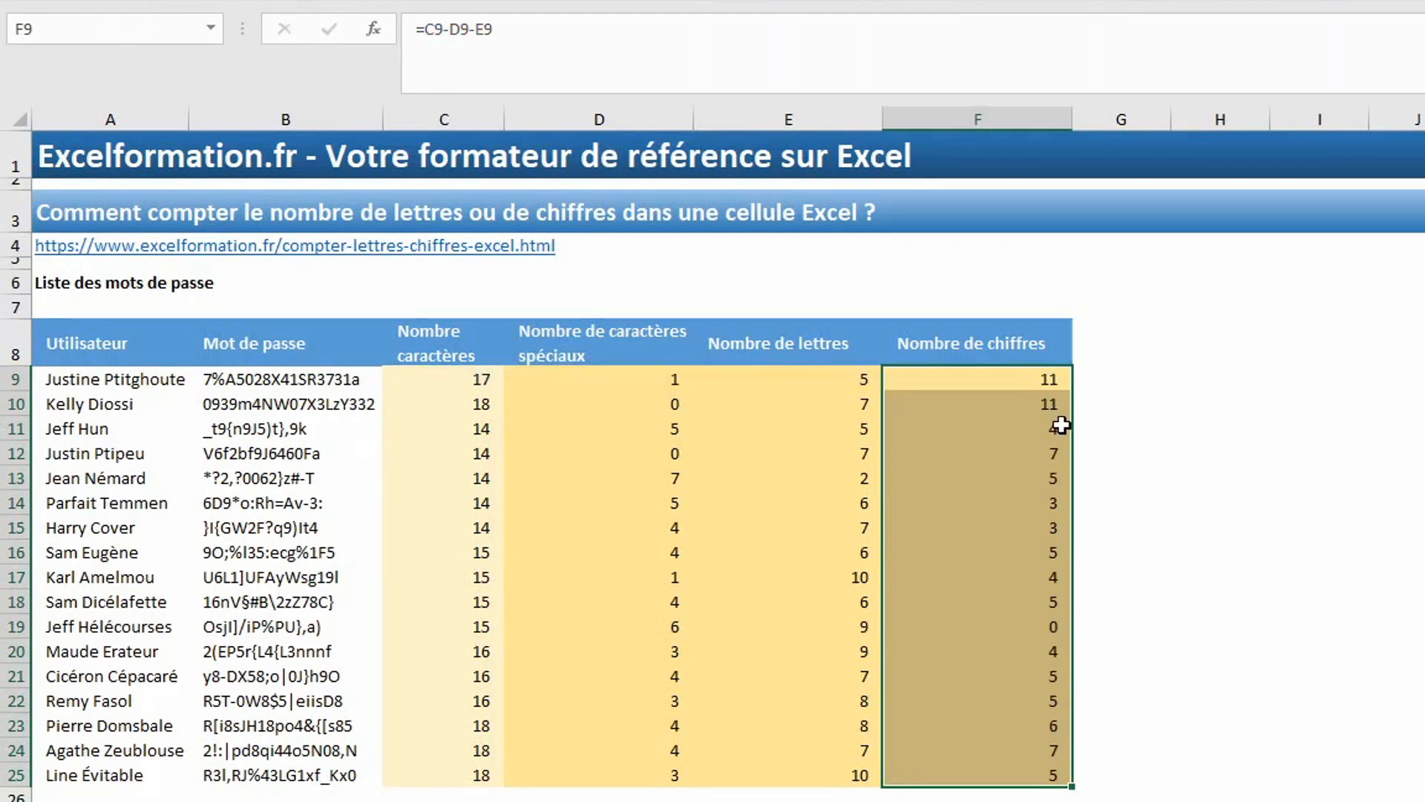